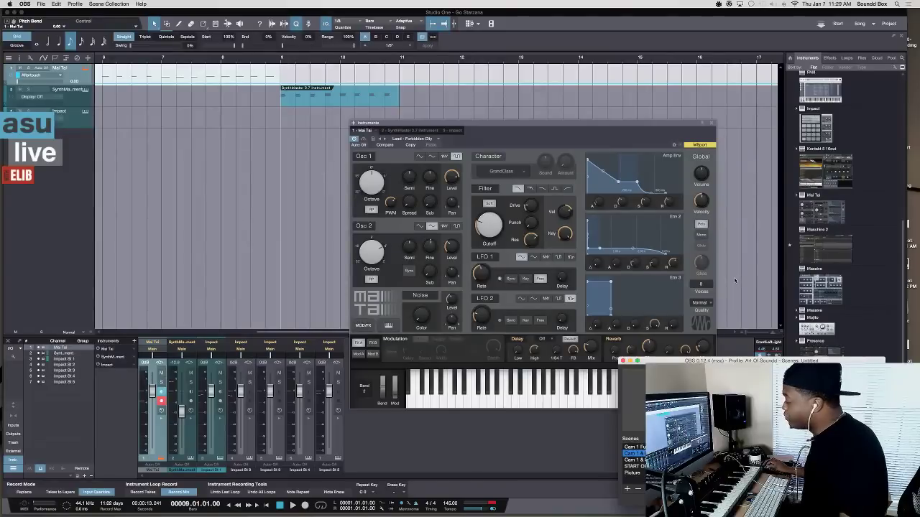
- Move the Mai Tai instrument window off the clips so the arrangement from bar 1 can be seen
left_click(488, 122)
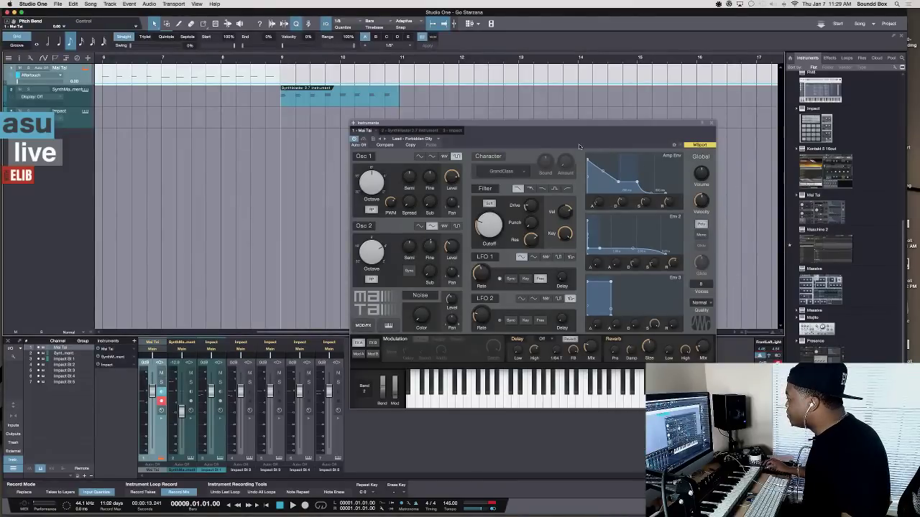
left_click_drag(487, 122, 608, 97)
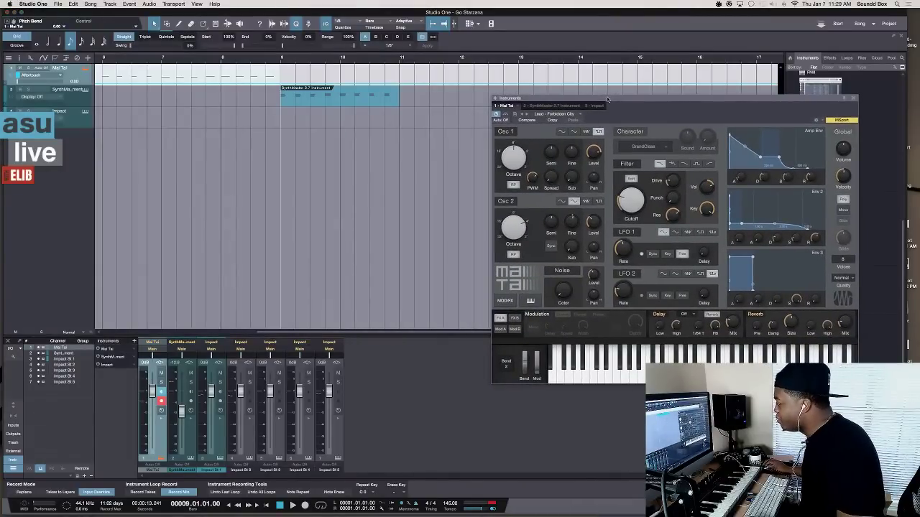
scroll(179, 159, "left", 10)
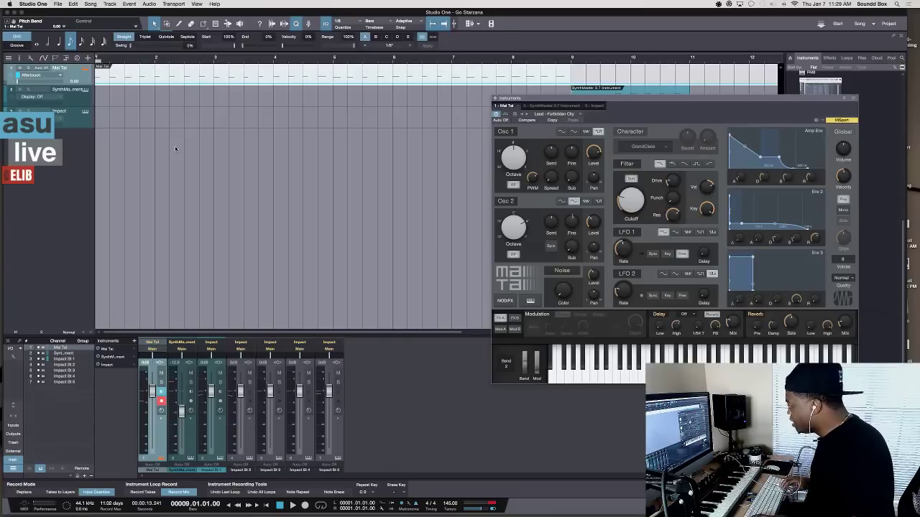
key("w")
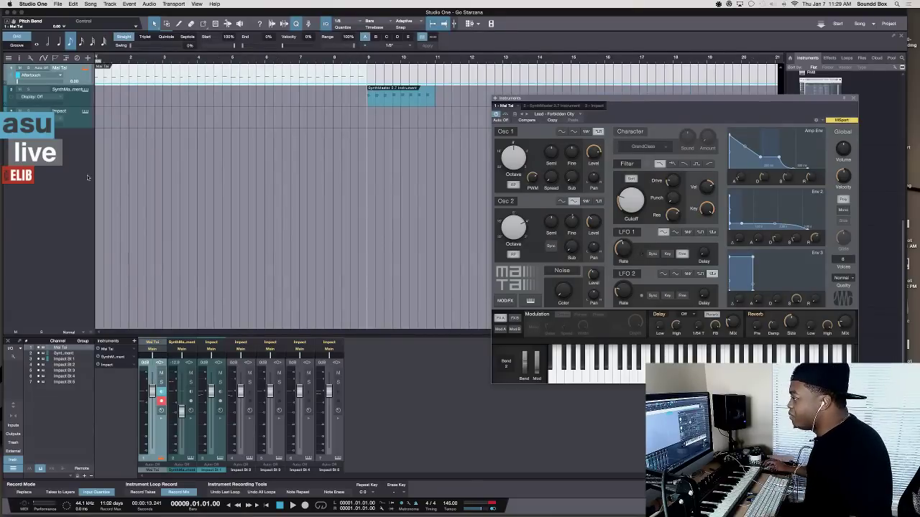
- Play the Mai Tai melody from bar 1 through bar 8 to audition it
key("KP_Subtract")
key("KP_Subtract")
key("KP_Subtract")
key("KP_Subtract")
key("KP_Subtract")
key("KP_Subtract")
key("space")
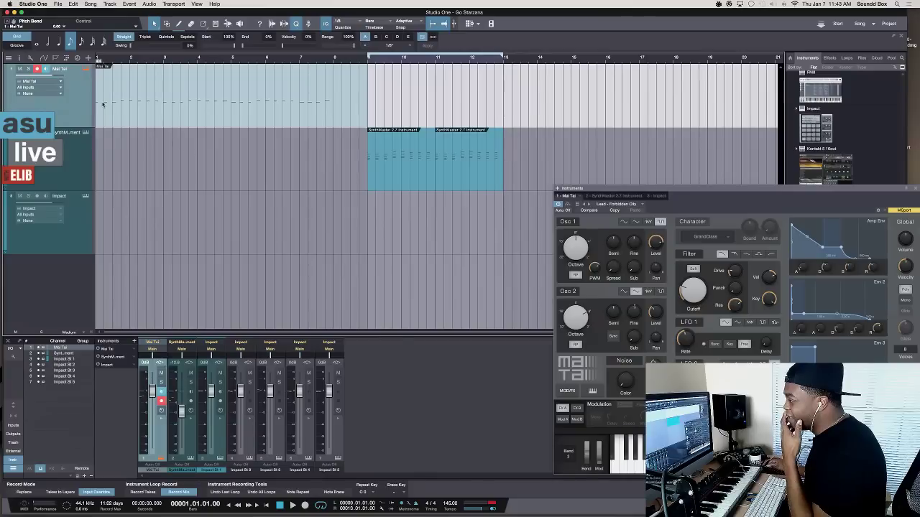
left_click(61, 93)
left_click(72, 97)
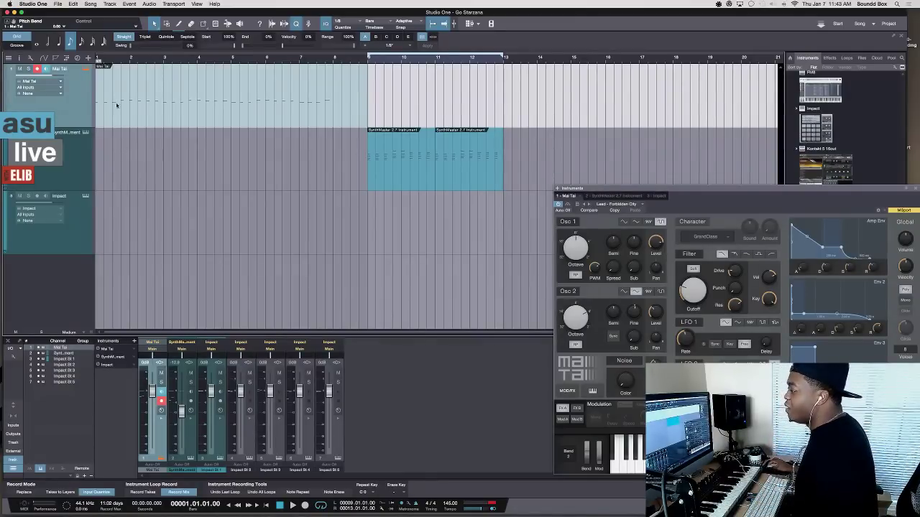
key("space")
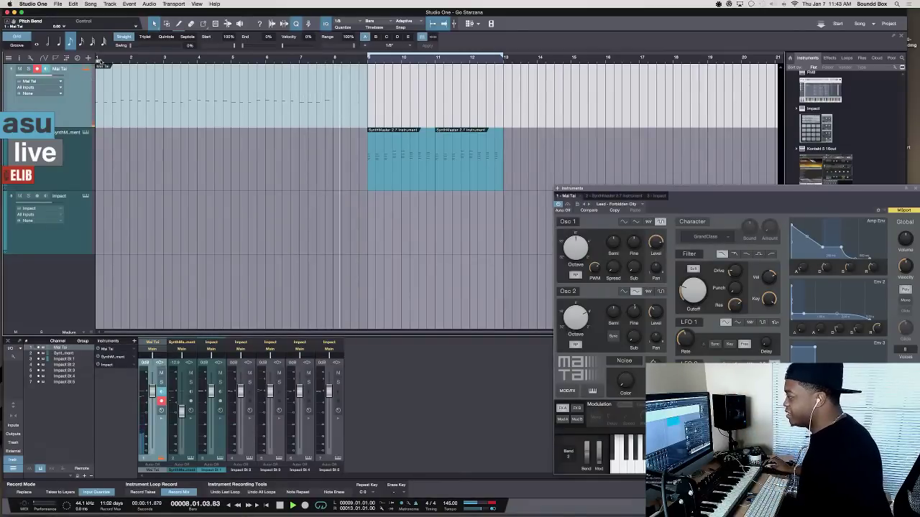
key("space")
- Open the Mai Tai part in the note editor and add an F2 note of length 0.0.2.0 at bar 8
double_click(358, 102)
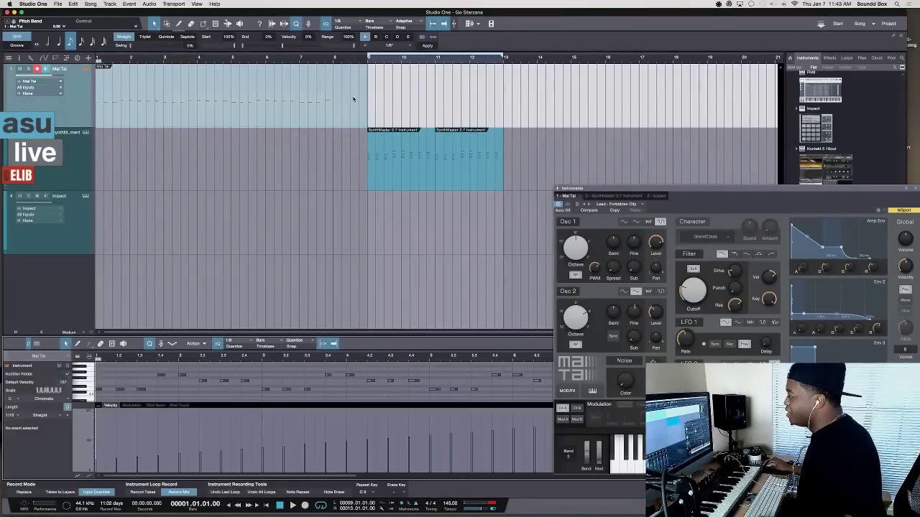
scroll(394, 392, "right", 3)
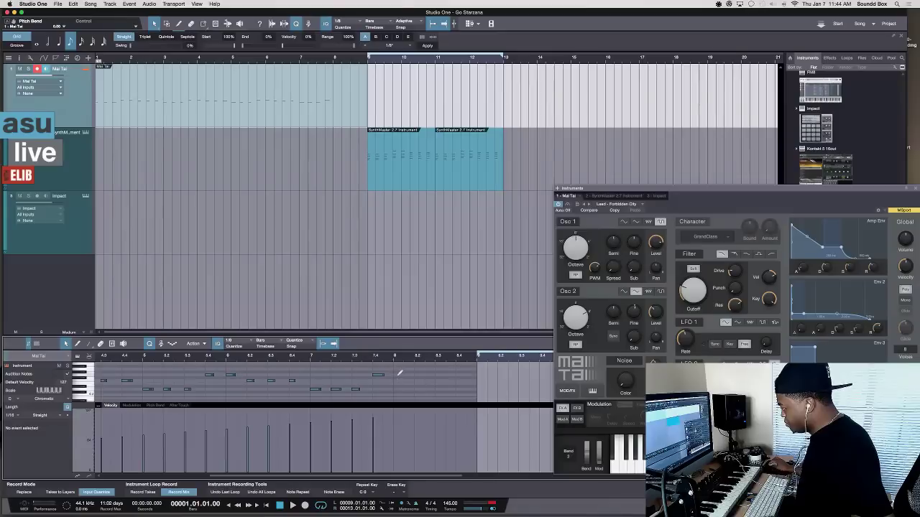
left_click(395, 380)
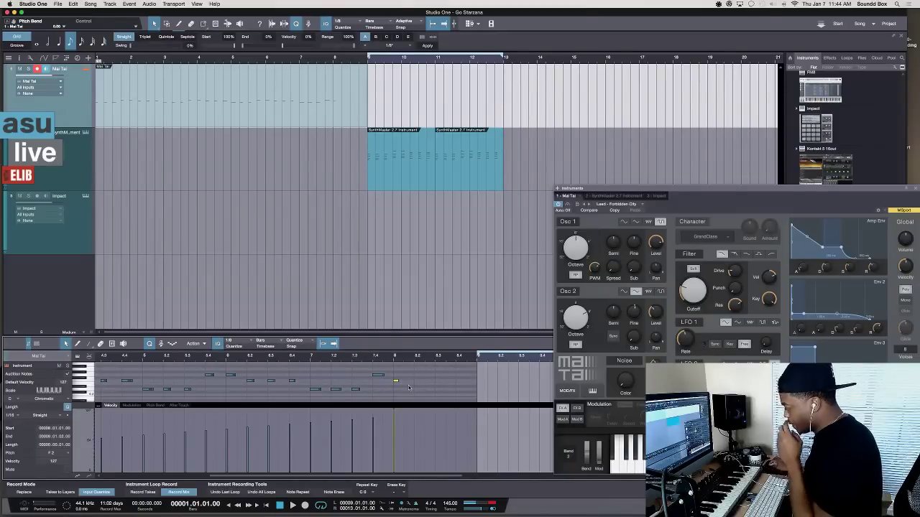
left_click_drag(399, 381, 402, 386)
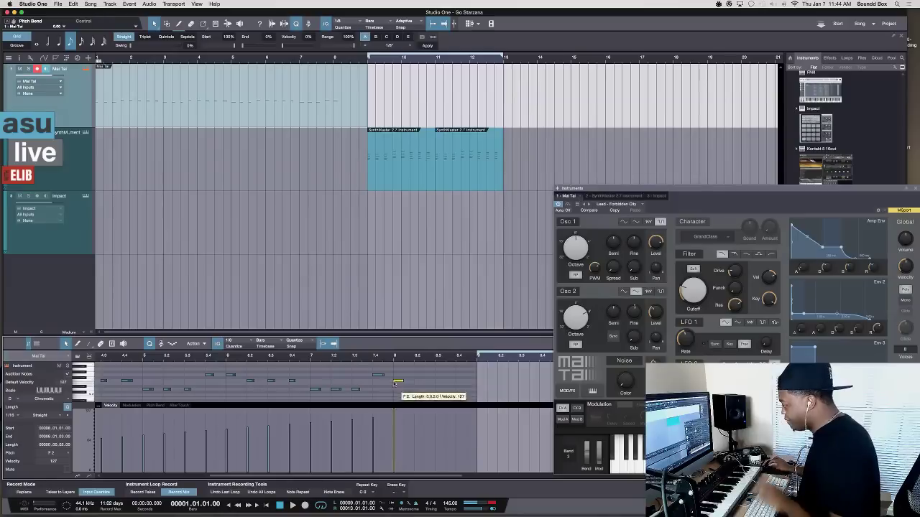
- Audition the melody from bar 7 and raise the new bar 8 note to G2
left_click(310, 361)
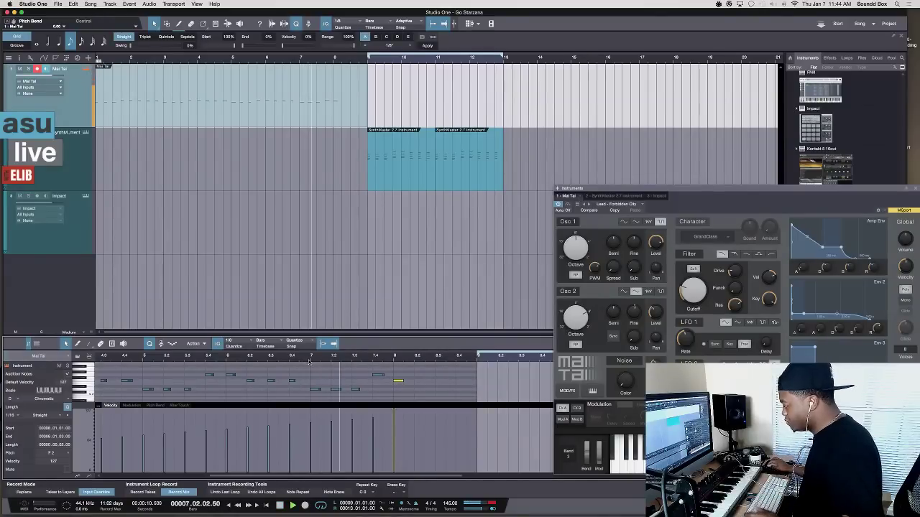
key("space")
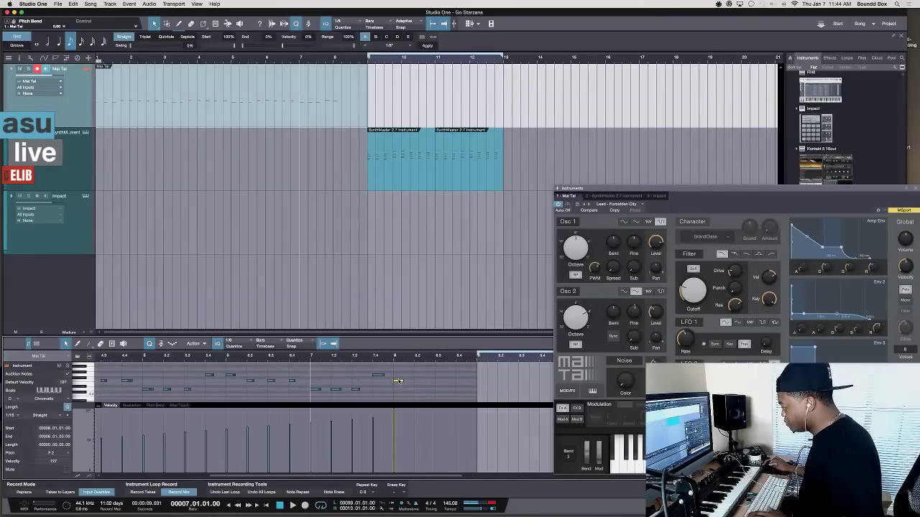
key("Up")
key("Up")
left_click_drag(400, 384, 400, 378)
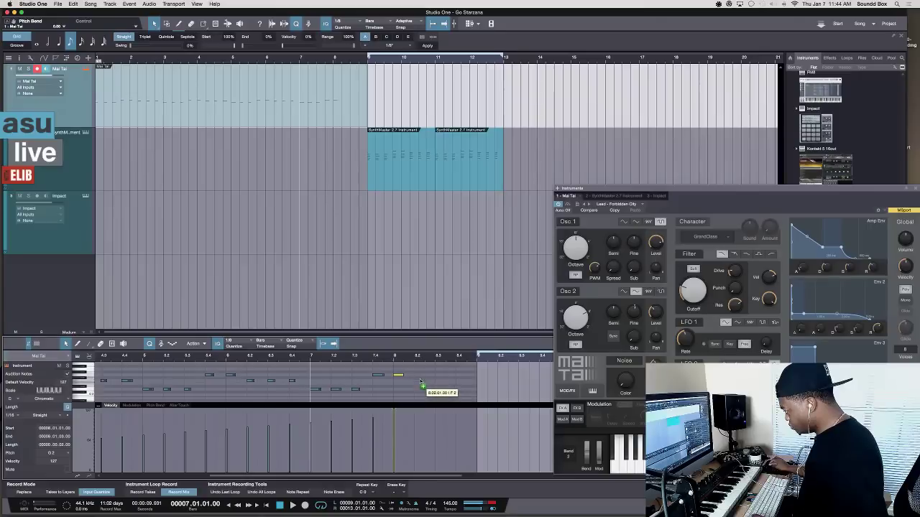
- Copy the bar 8 note to 8.2 as an F2 and play the ending from bar 7
left_click(418, 380)
key("space")
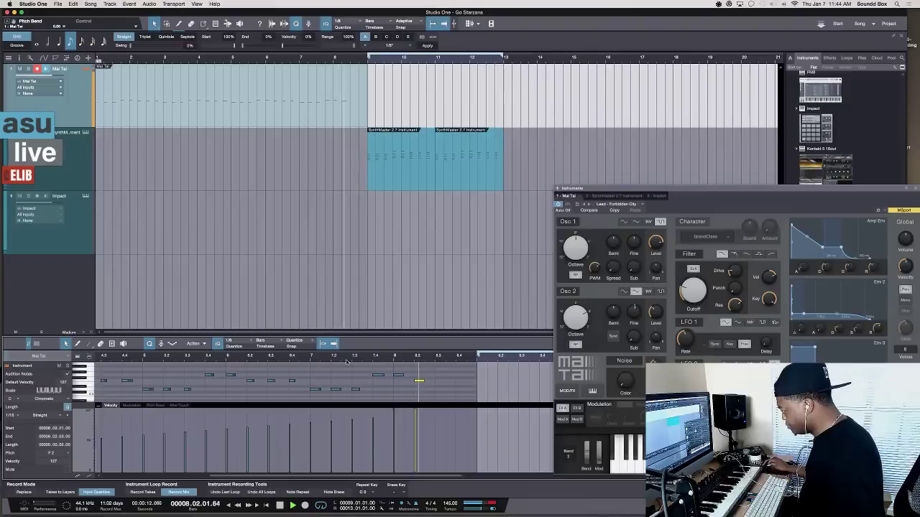
key("space")
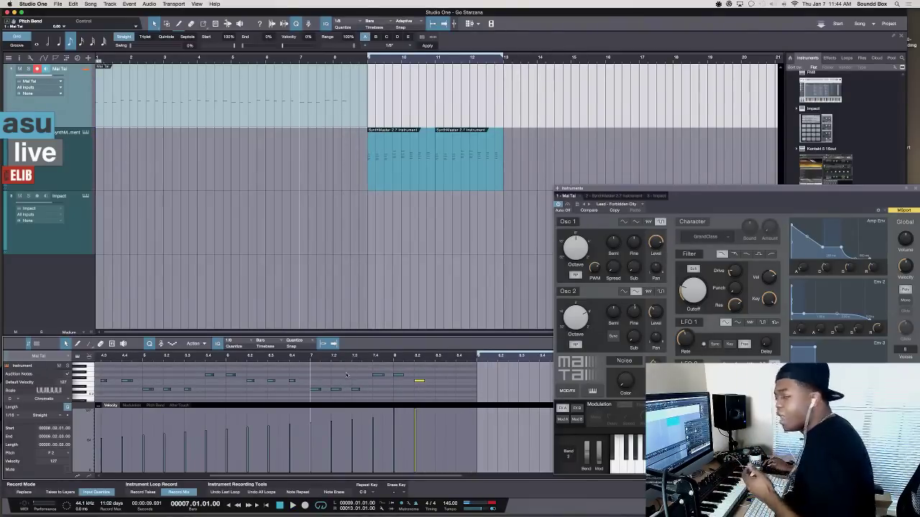
left_click(441, 380)
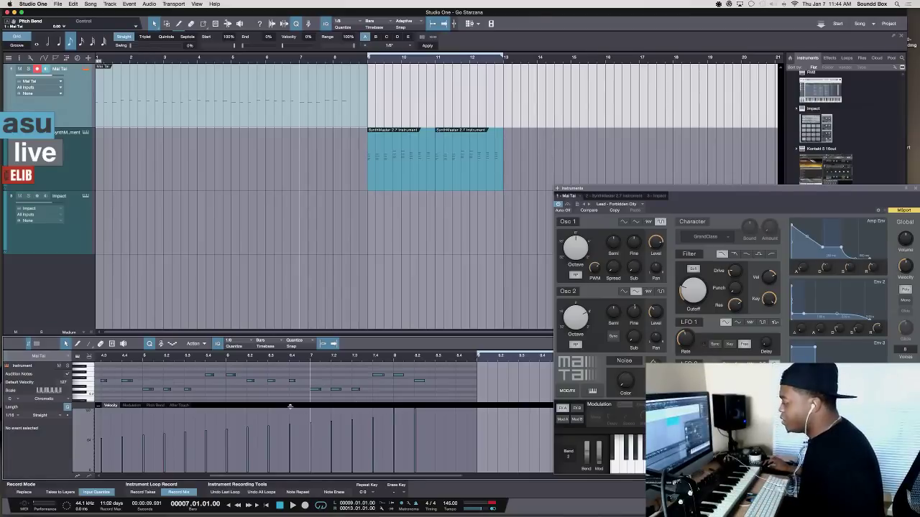
- Move the Mai Tai instrument window up so it no longer covers the note editor
scroll(266, 413, "left", 1)
scroll(266, 413, "left", 4)
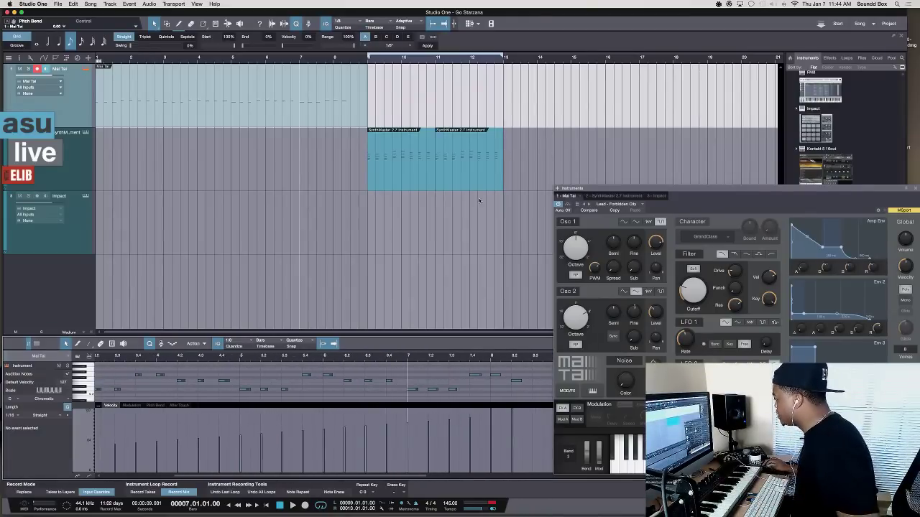
left_click_drag(684, 200, 632, 80)
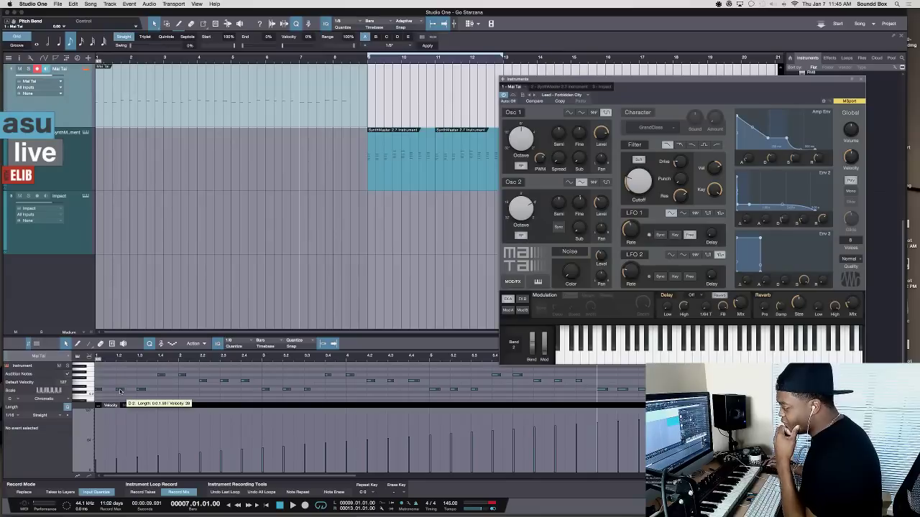
- Raise the velocities of the notes from 2.3 to 3.2, giving the F2 note at 2.3 a velocity of 73
left_click(162, 376)
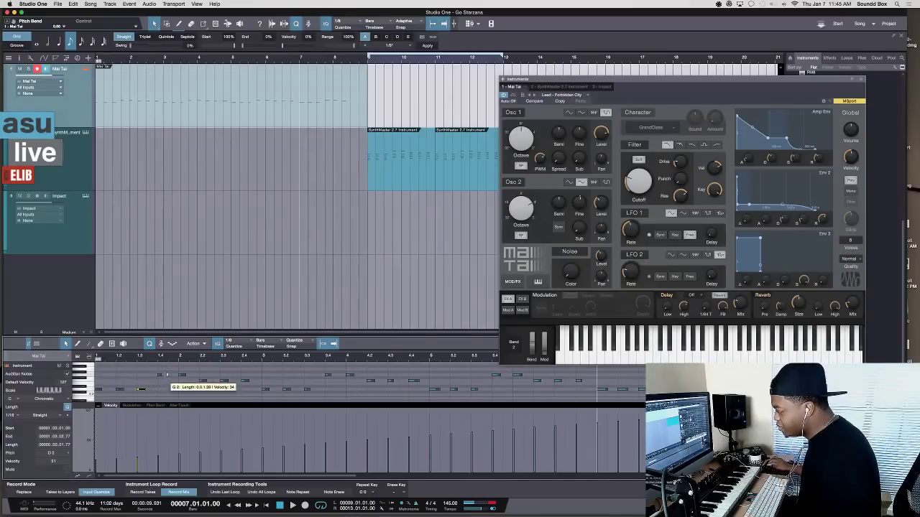
key("Right")
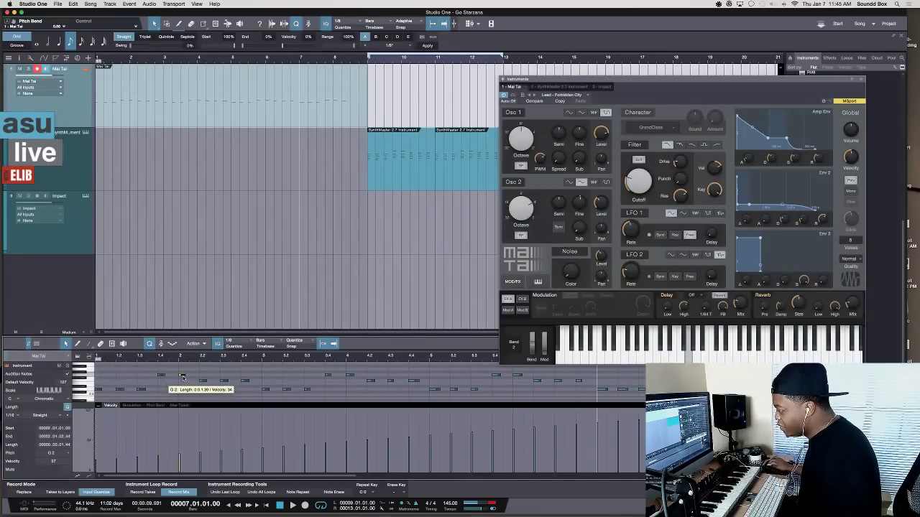
left_click(224, 382)
left_click_drag(221, 460, 224, 439)
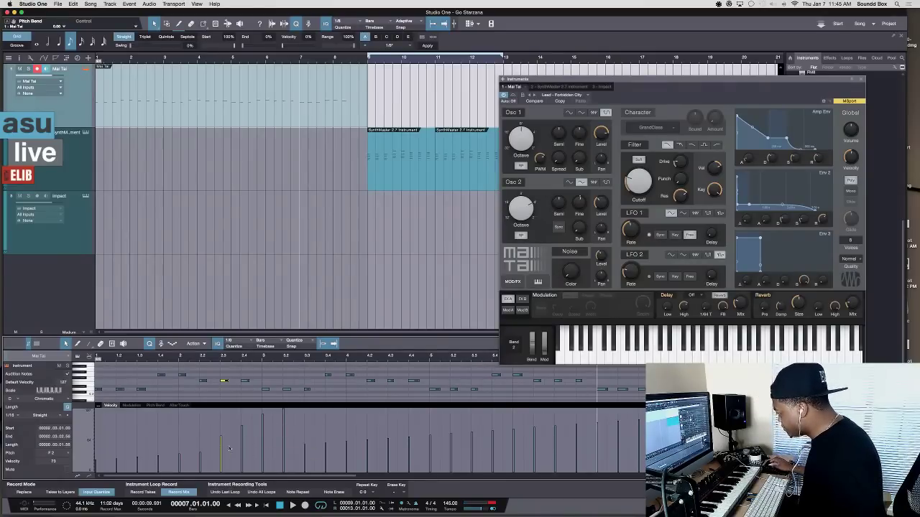
- Try to shape the velocities with a Saw curve while only the F2 note at 2.3 is selected
left_click(89, 345)
left_click(89, 345)
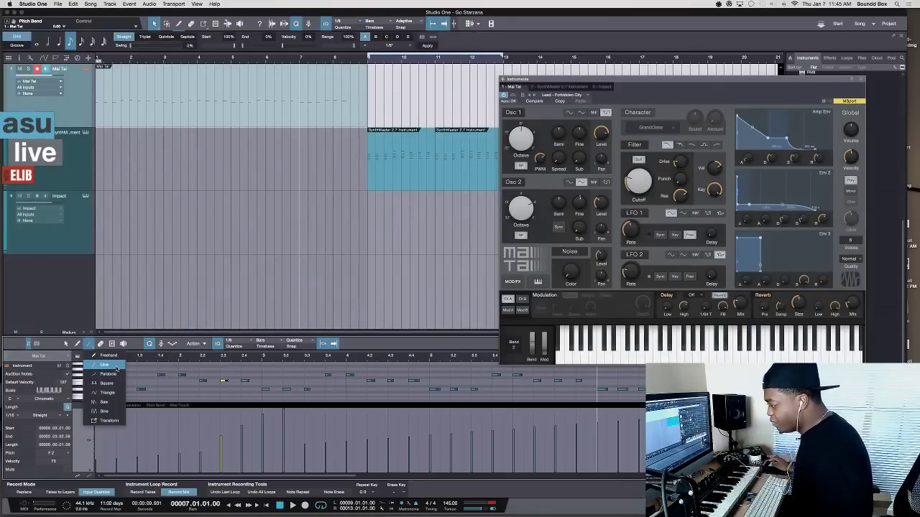
left_click(109, 404)
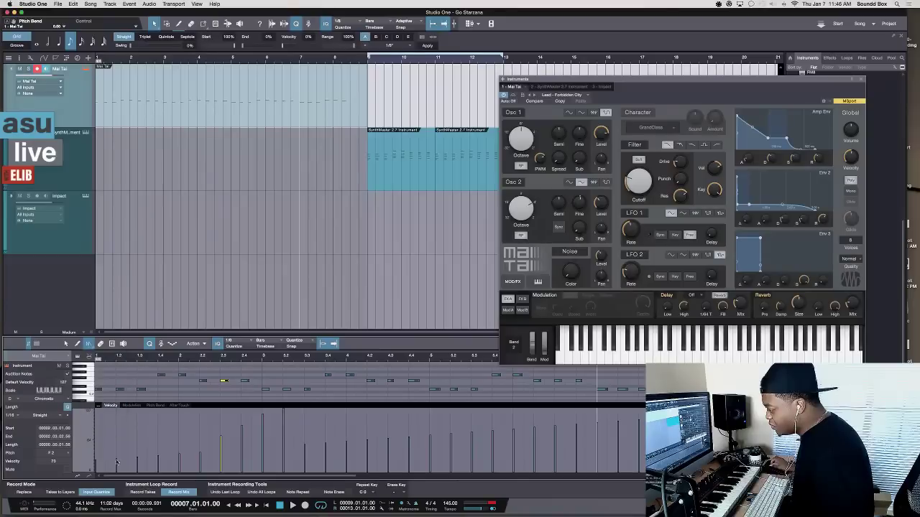
left_click_drag(159, 441, 634, 432)
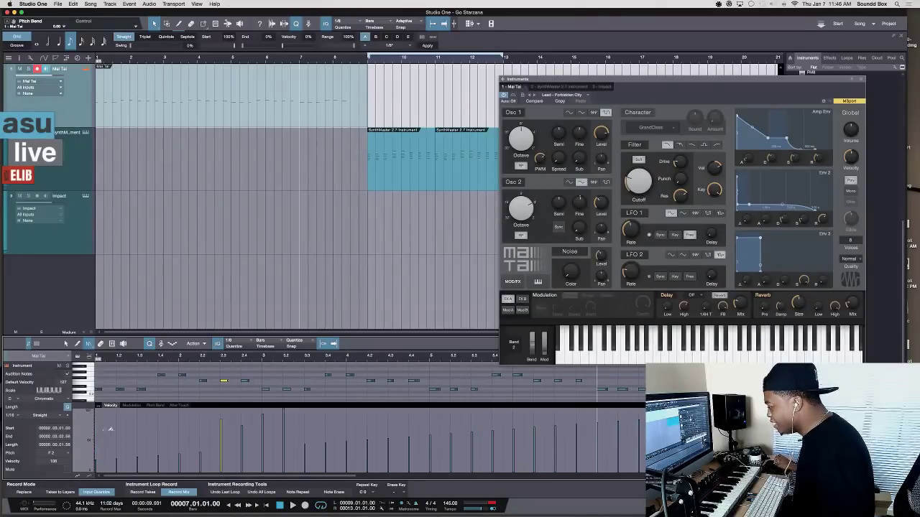
left_click_drag(373, 454, 380, 460)
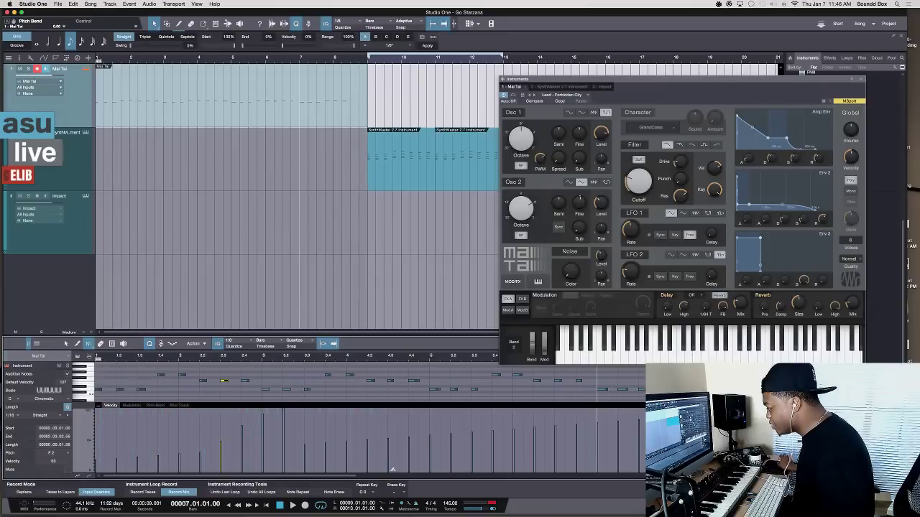
left_click_drag(157, 464, 247, 456)
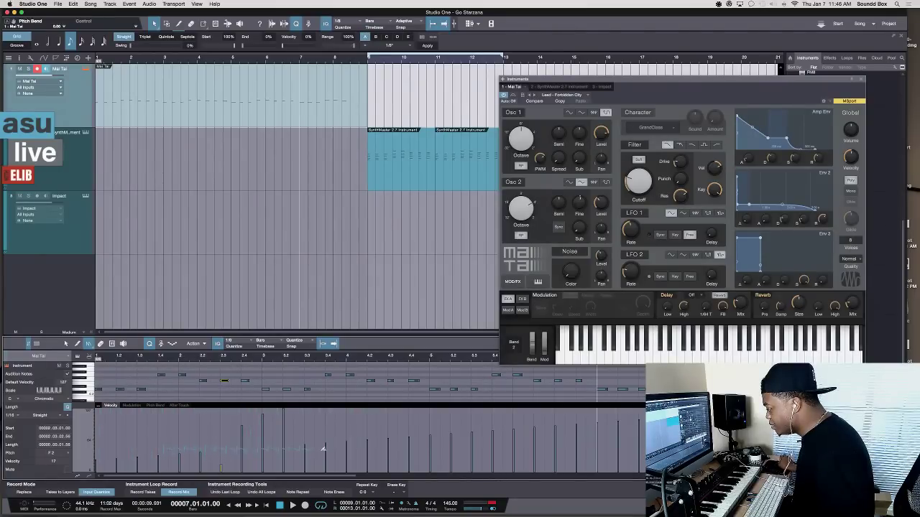
left_click_drag(333, 473, 334, 473)
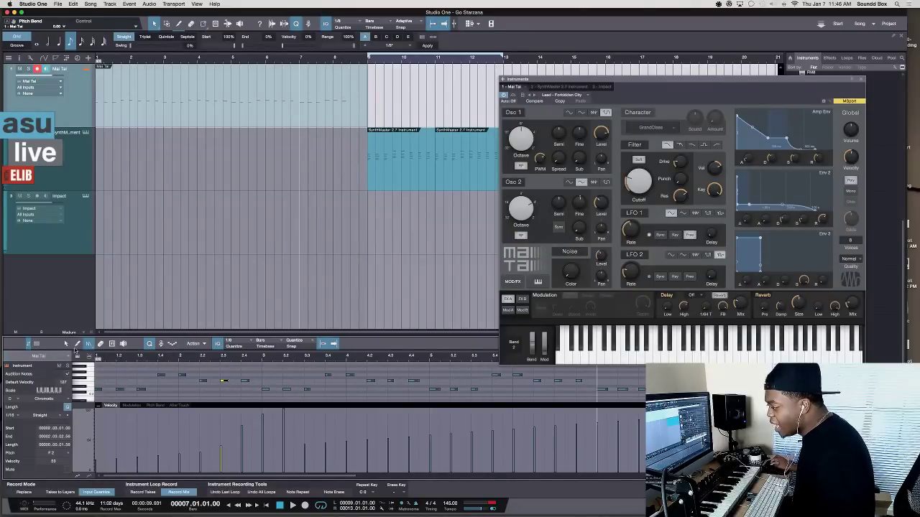
- Try the Line shape on the note velocities around 2.3
left_click(89, 345)
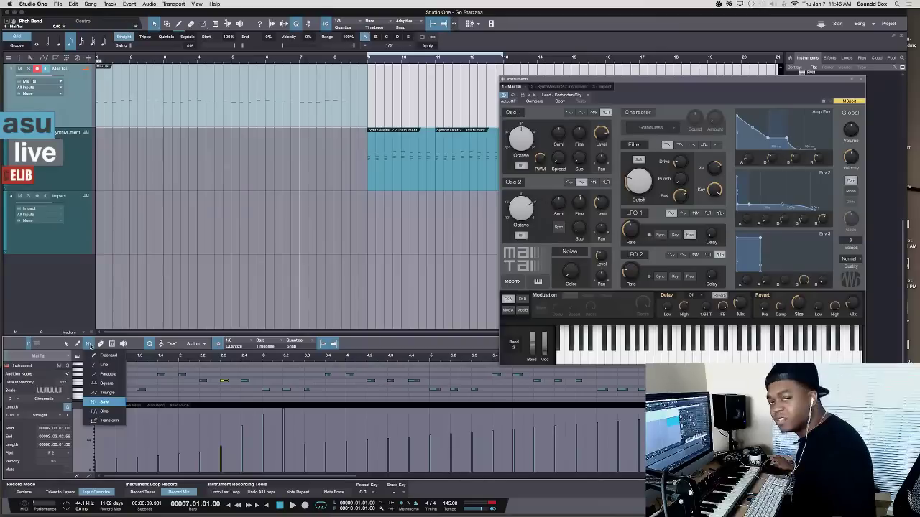
left_click(105, 365)
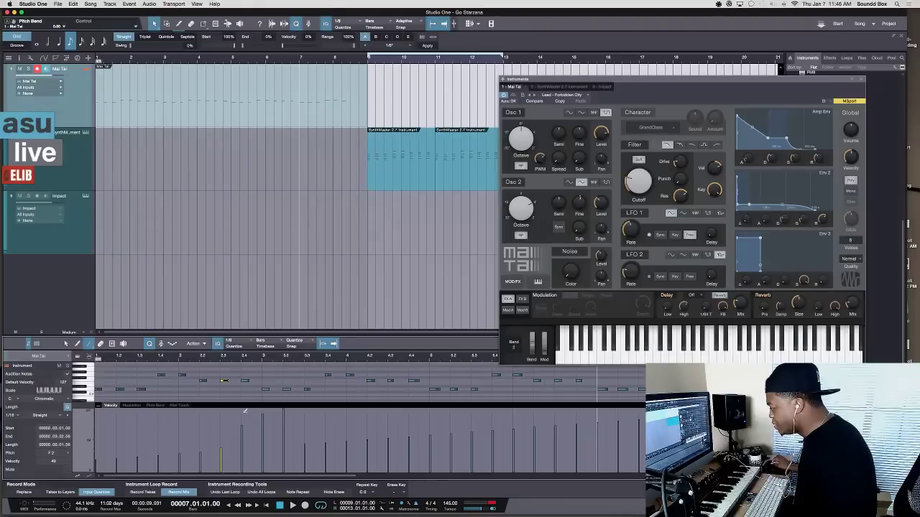
left_click(225, 394)
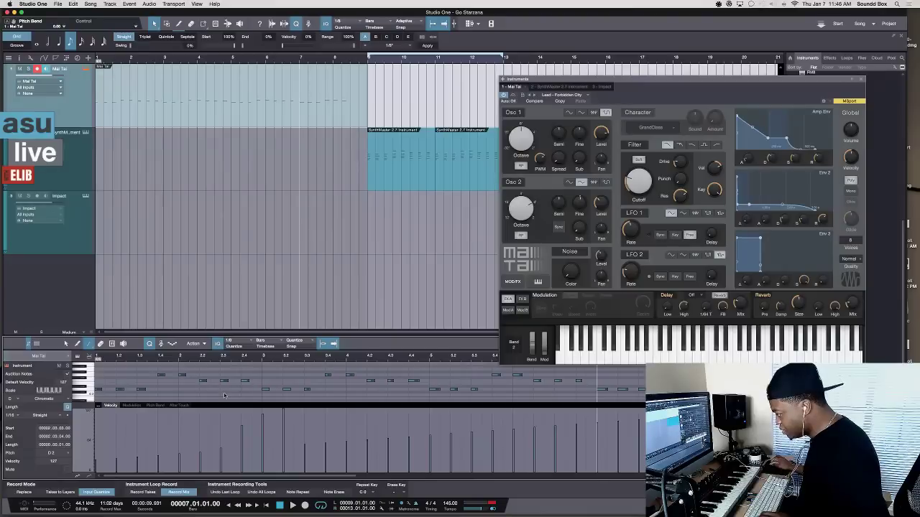
- Select all the Mai Tai notes and try a Saw curve across their velocities
key("super+a")
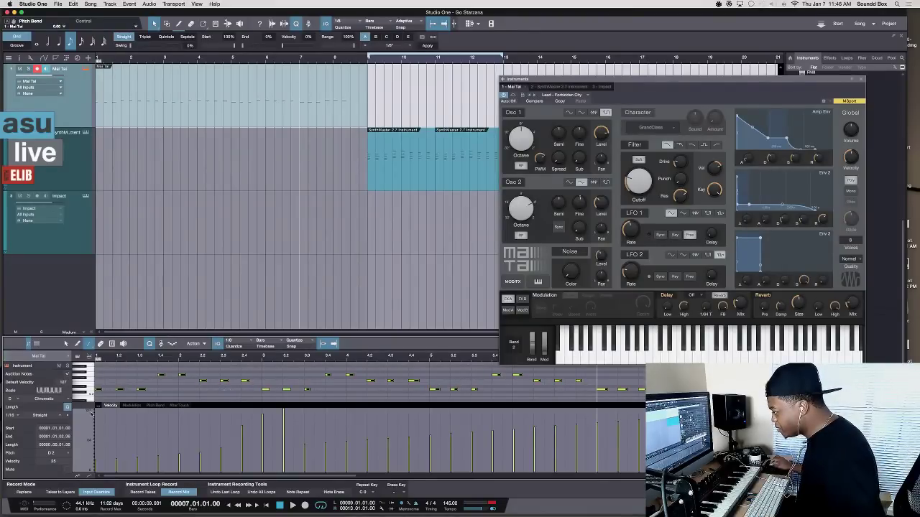
left_click(93, 345)
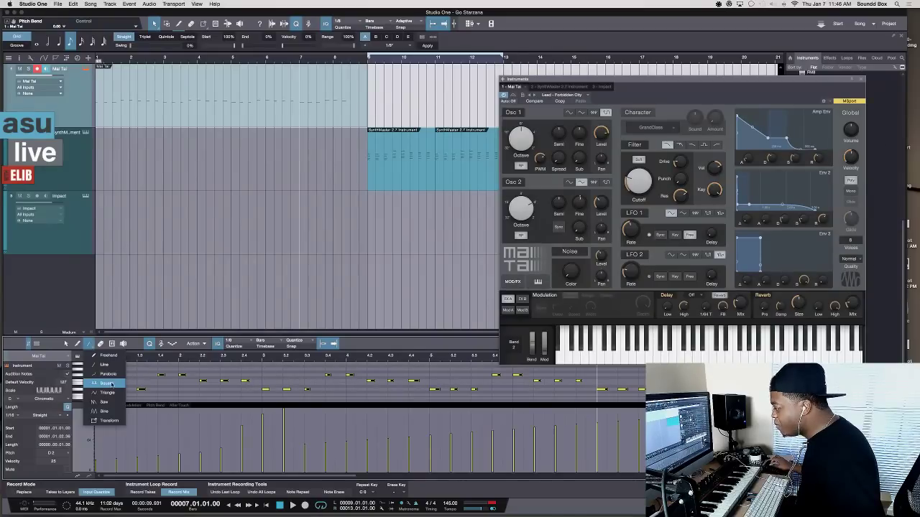
left_click(107, 403)
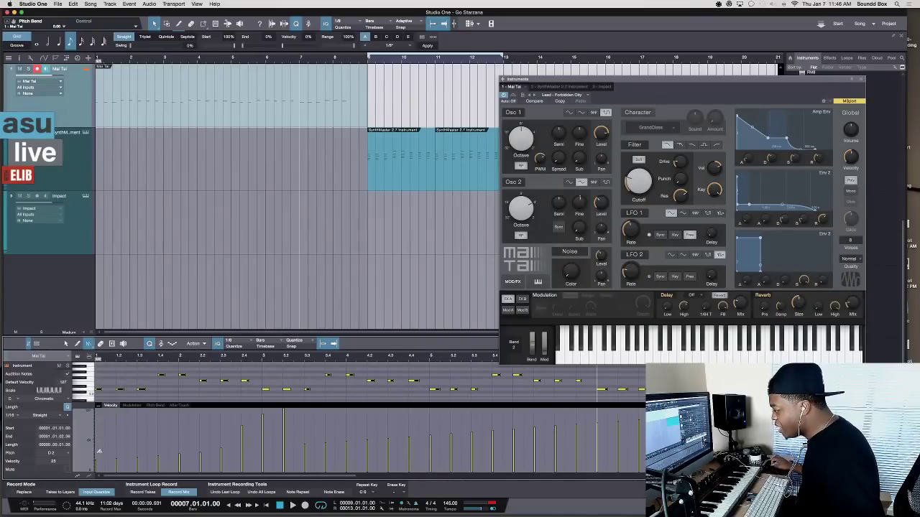
left_click_drag(99, 452, 316, 446)
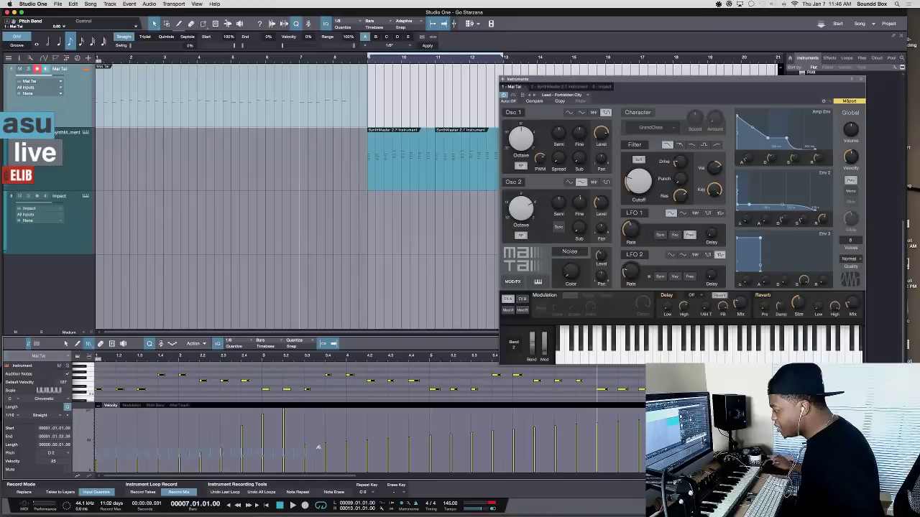
left_click_drag(408, 445, 638, 439)
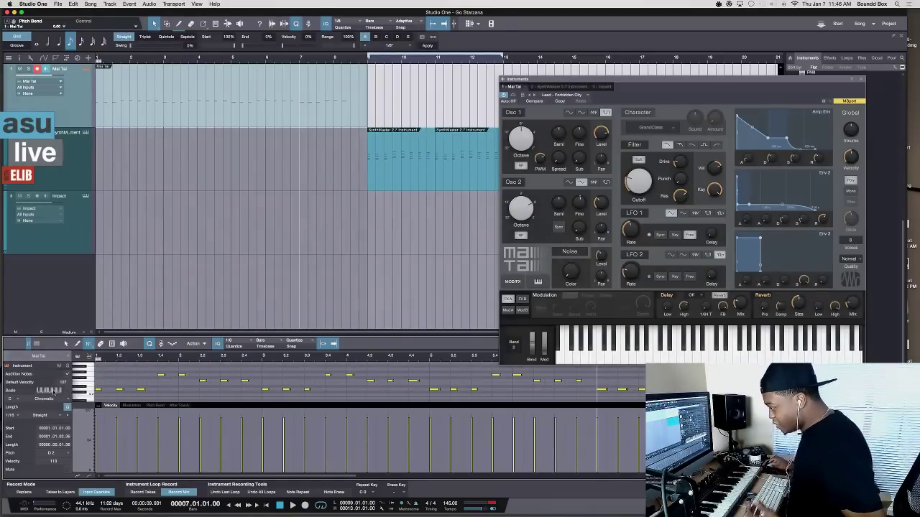
- Ramp the selected notes' velocities steadily upward with the Line shape, giving the first note a velocity of 30
left_click(89, 344)
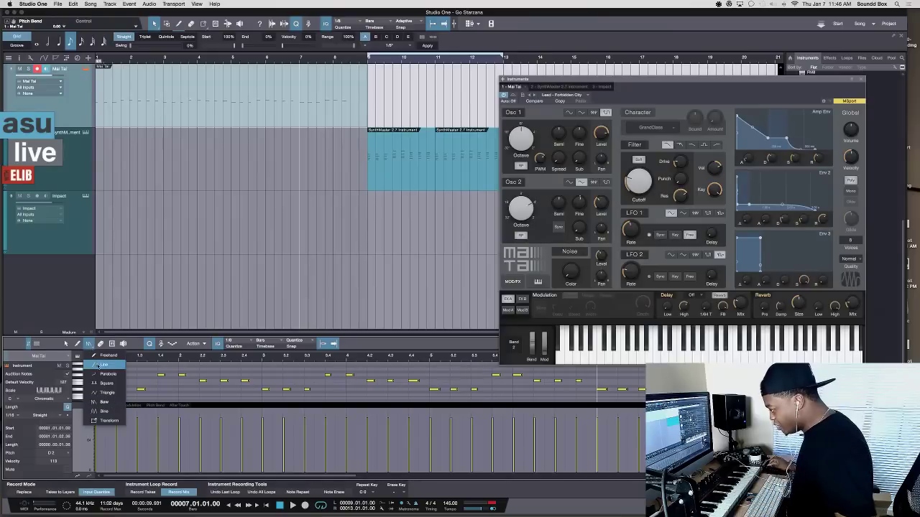
left_click(99, 366)
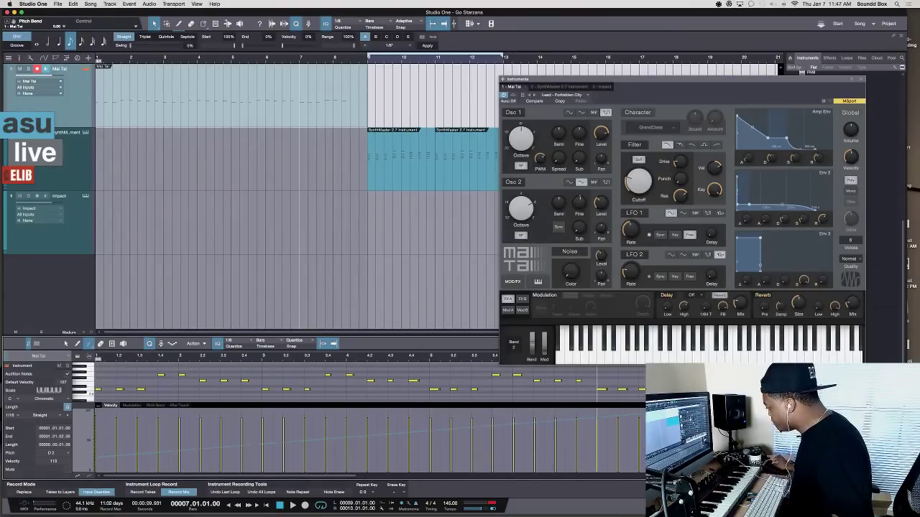
left_click_drag(638, 408, 638, 408)
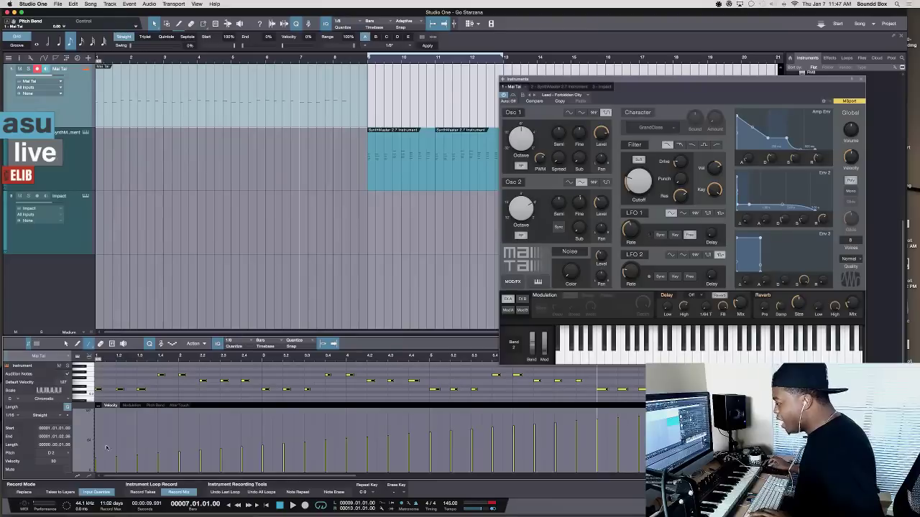
- Rewind and play back the Mai Tai melody from bar 2 to hear its rising velocities
key("space")
key("KP_Subtract")
key("KP_Subtract")
key("KP_Subtract")
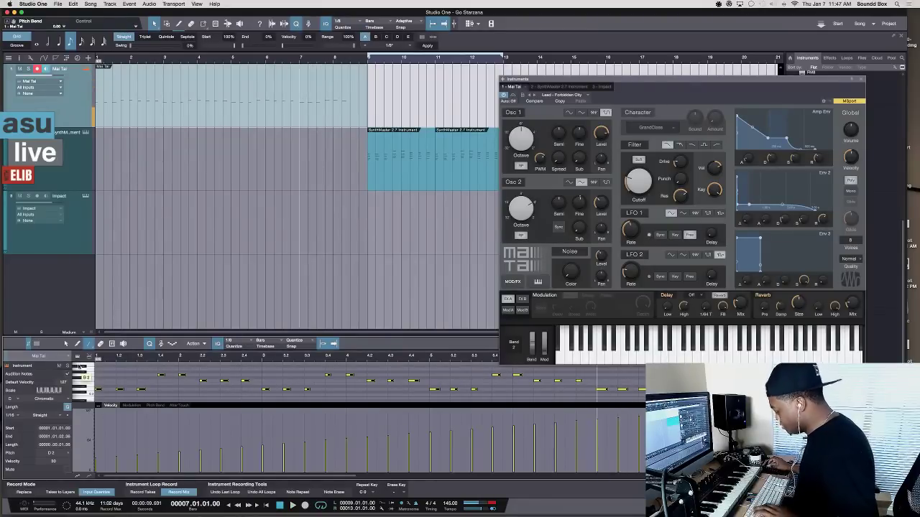
key("KP_Subtract")
key("KP_Subtract")
key("KP_Subtract")
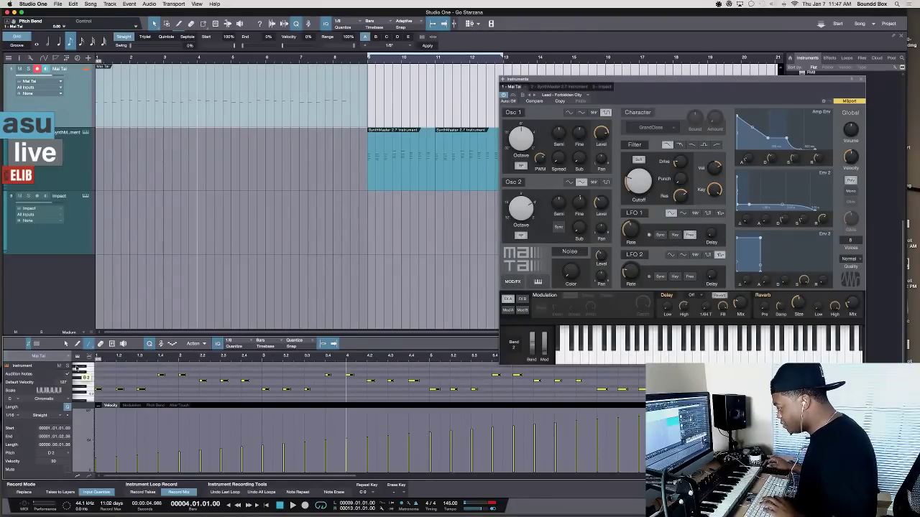
key("space")
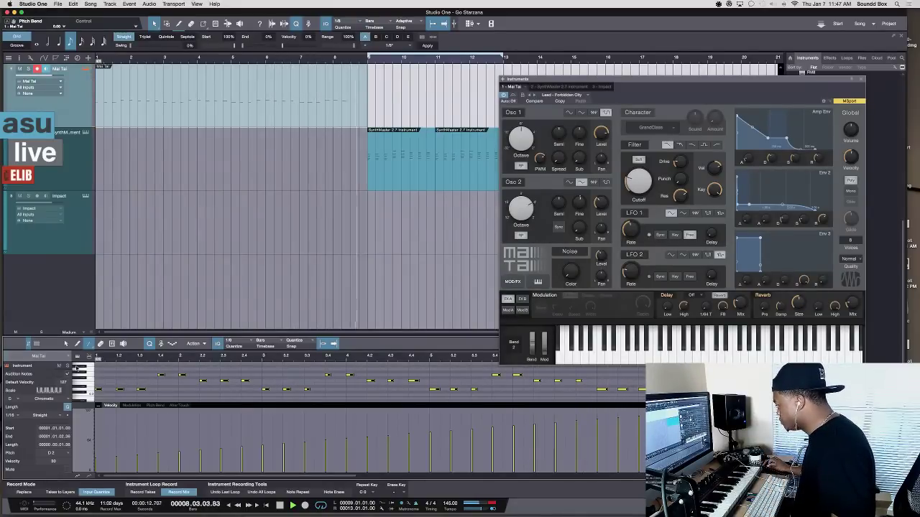
key("space")
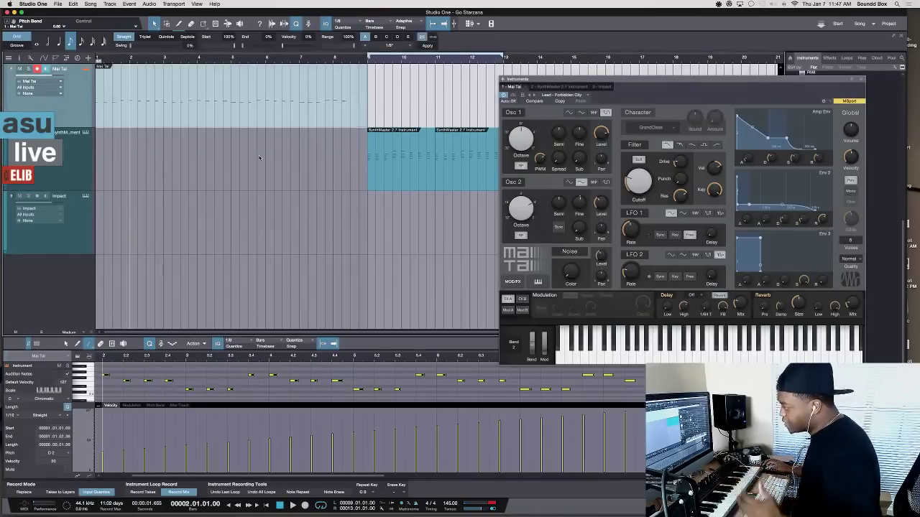
- Place the playhead at bar 9 and make the Impact drum track active
left_click_drag(693, 88, 714, 132)
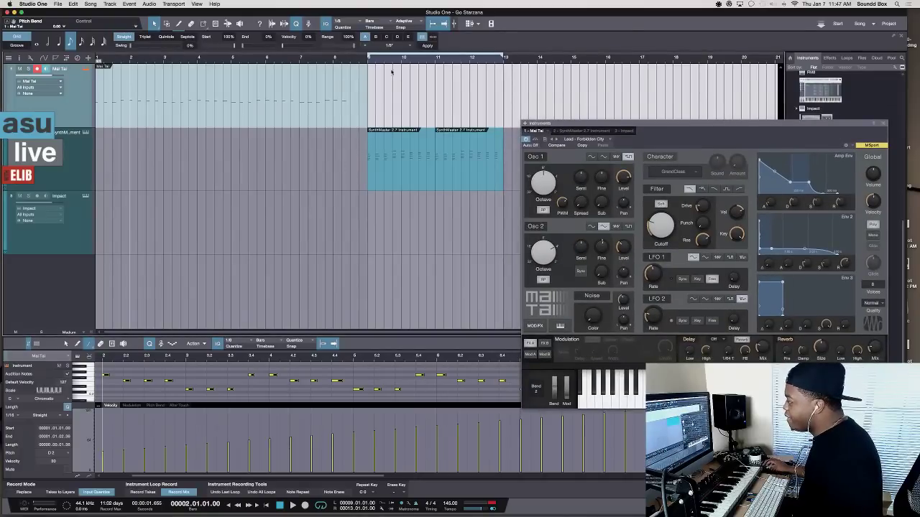
left_click(367, 59)
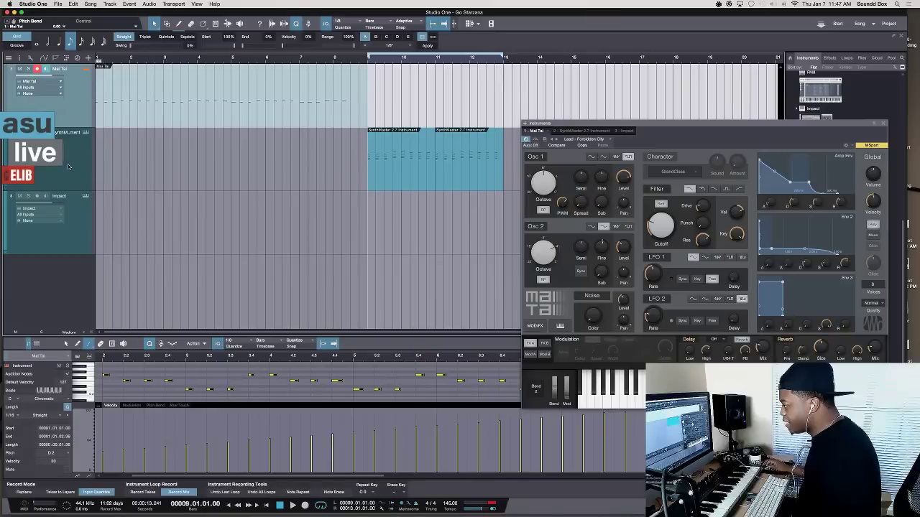
left_click(436, 157)
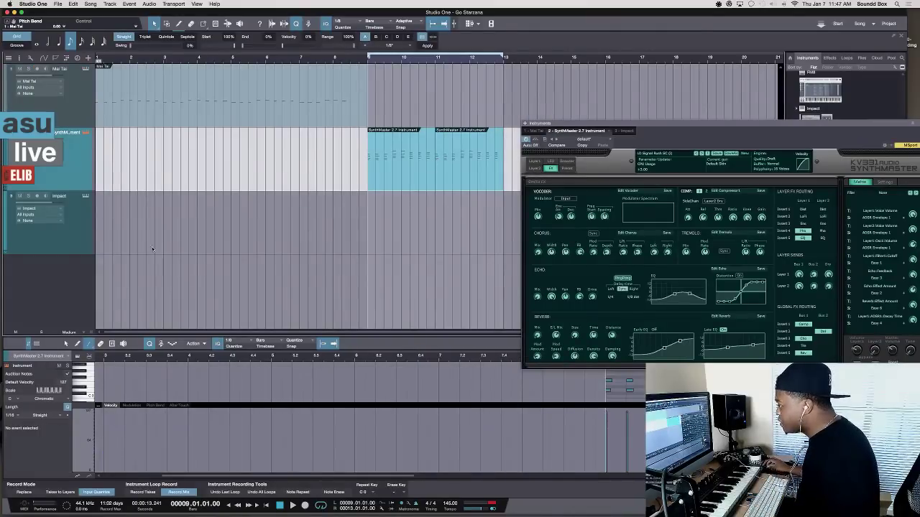
left_click(75, 226)
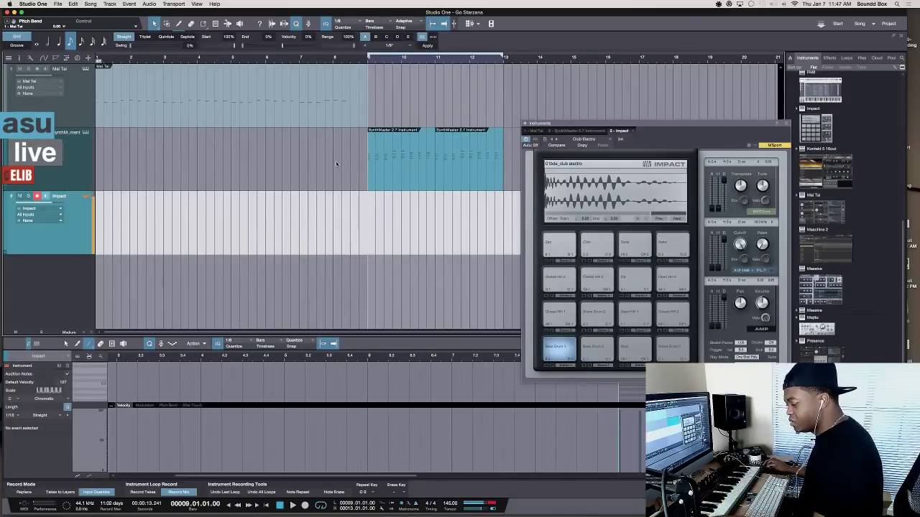
- Audition Impact's drum kit presets from Club Tools onward and load ELIB DRM KIT HARD
left_click(607, 140)
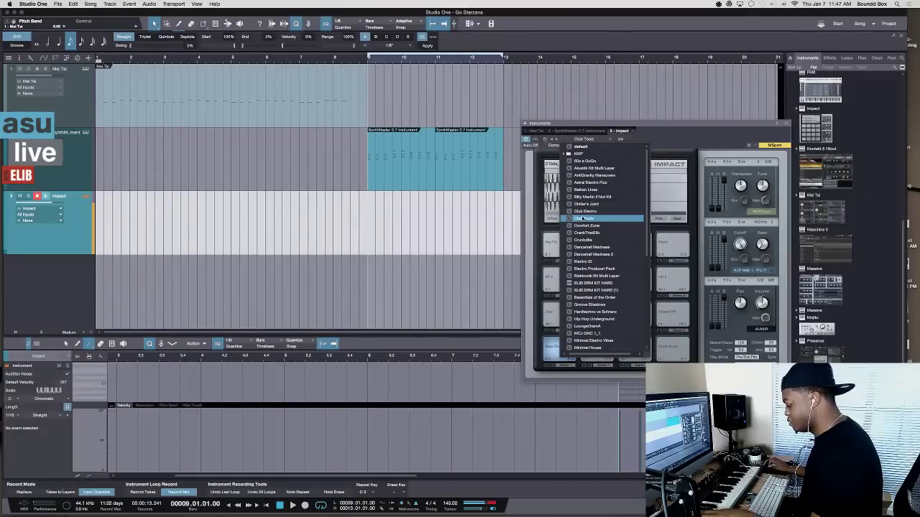
left_click(587, 225)
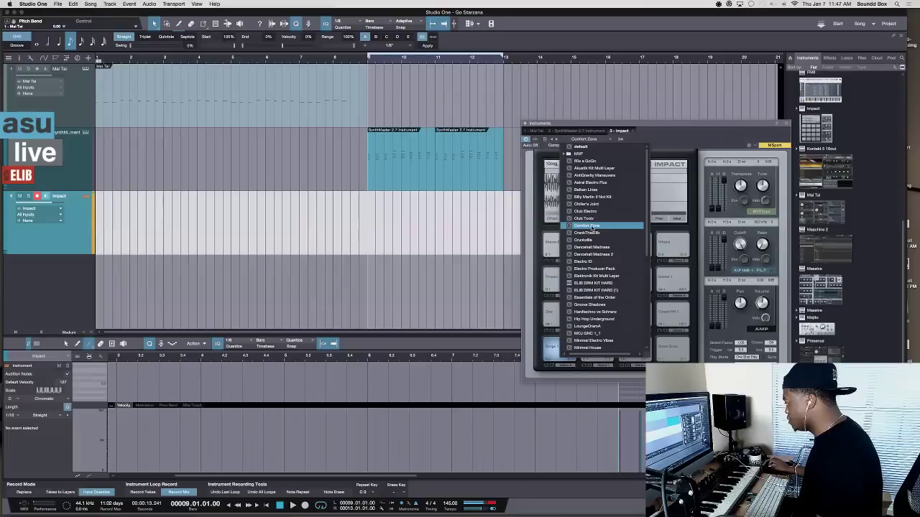
left_click(592, 234)
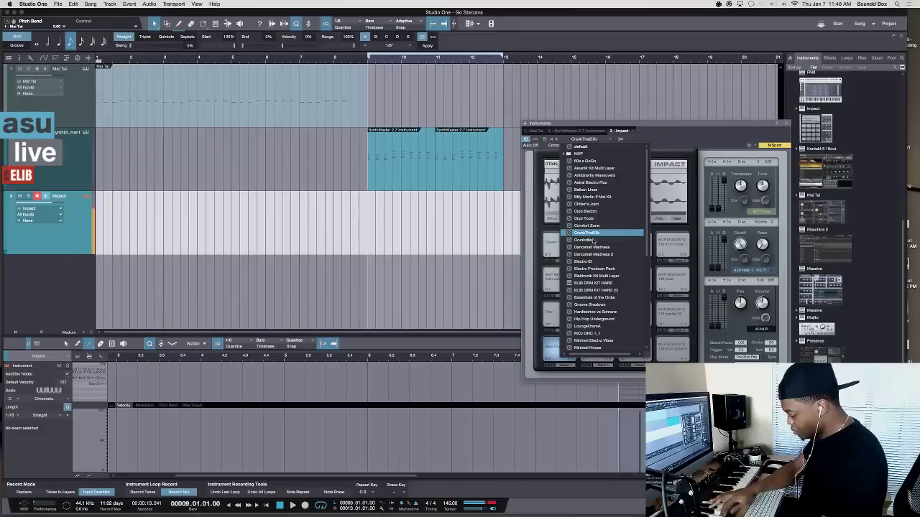
left_click(593, 240)
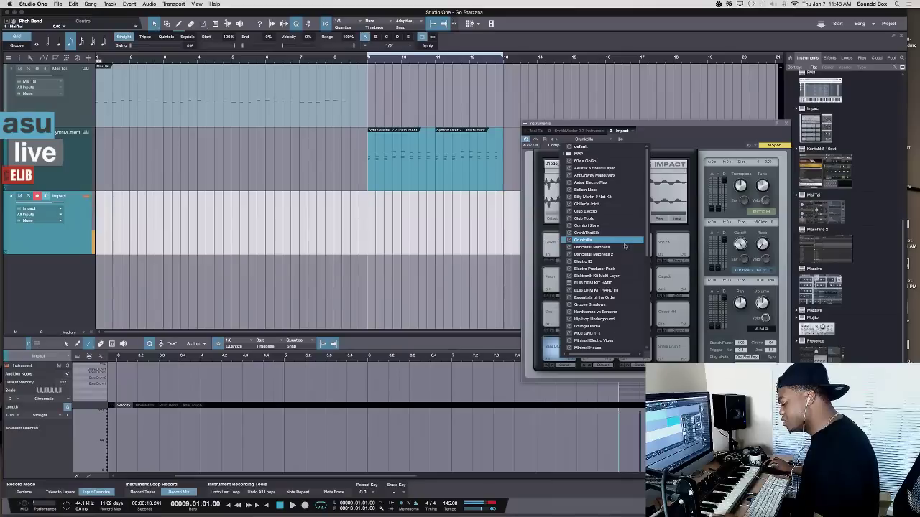
left_click(623, 246)
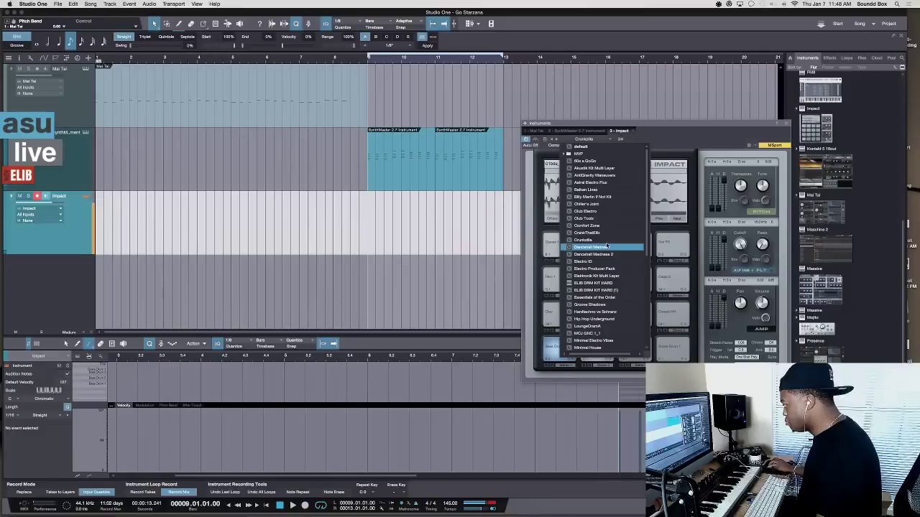
key("Down")
left_click(625, 277)
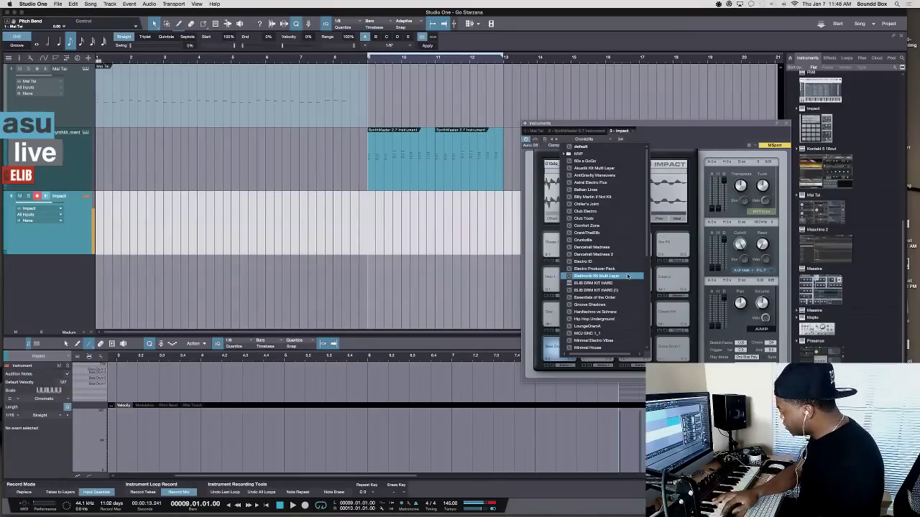
left_click(622, 282)
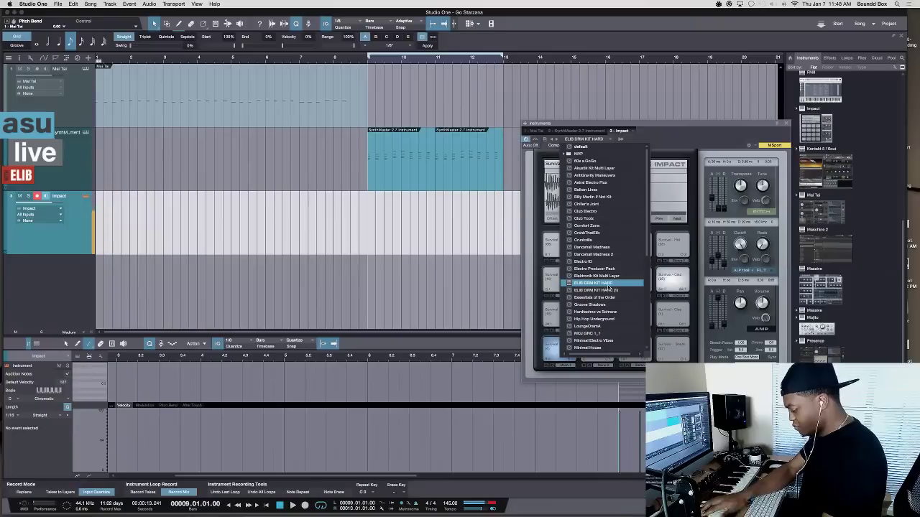
- Record a drum pattern on the Impact track over the looped section from bar 9 to bar 13
key("space")
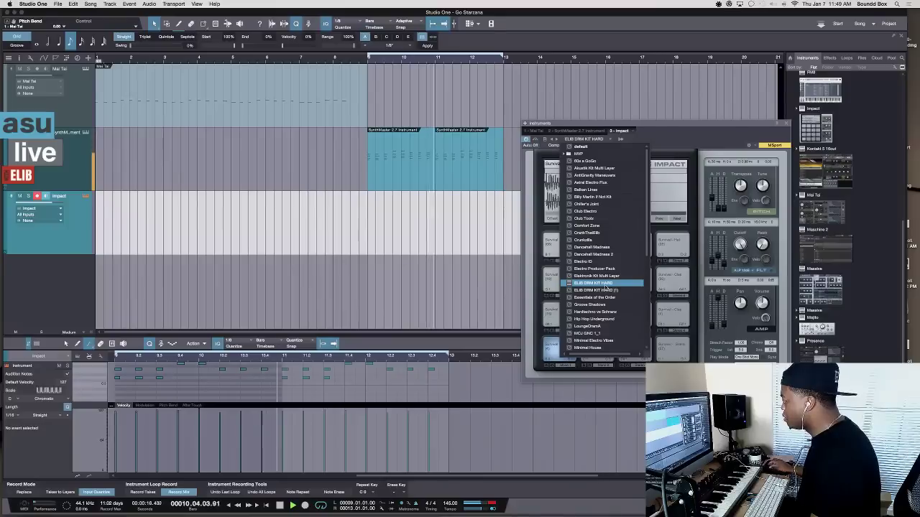
key("KP_Multiply")
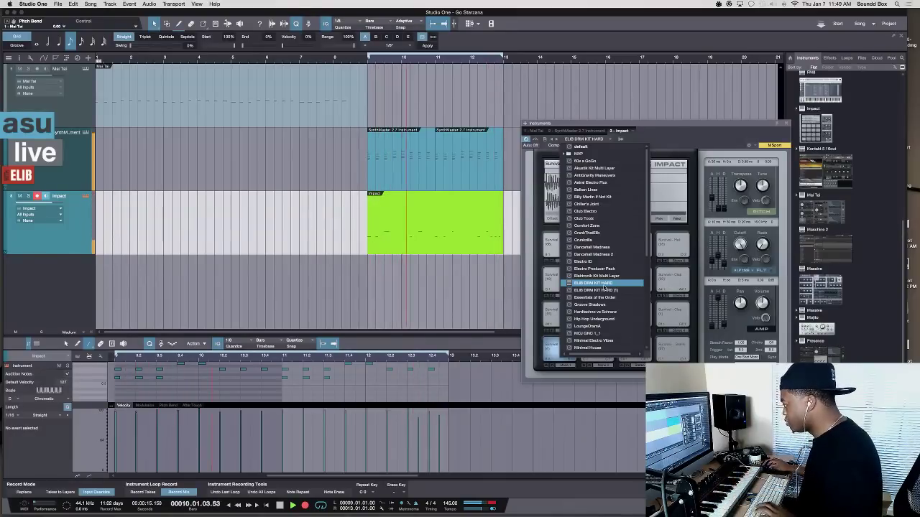
key("space")
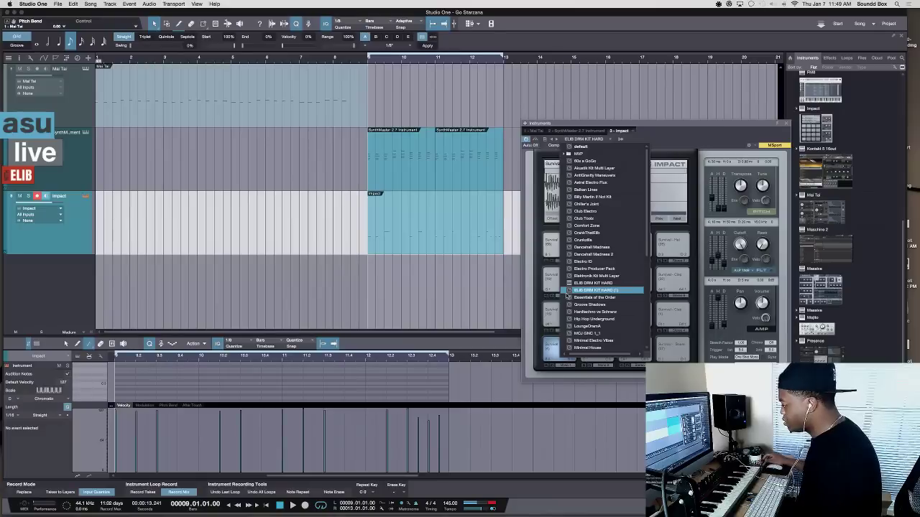
- Run the drum loop again from bar 9 and enlarge the note editor to show more drum rows
left_click(62, 227)
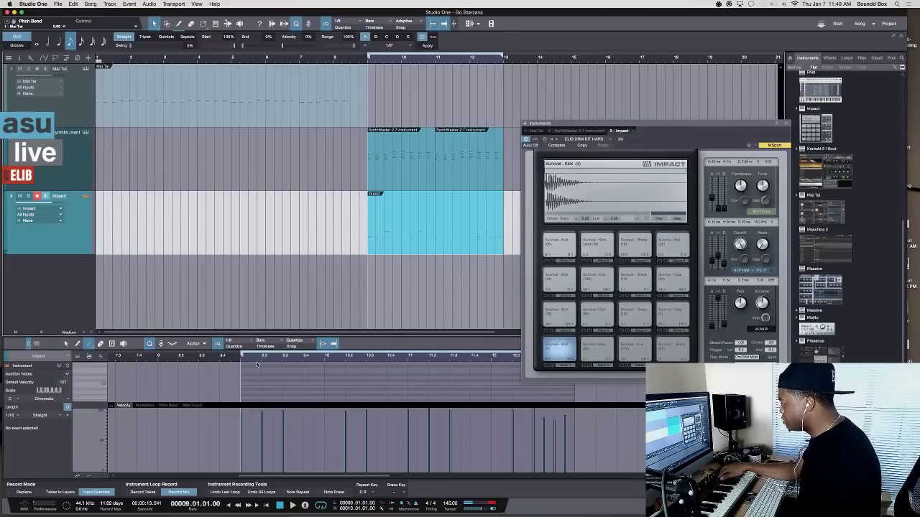
key("KP_Multiply")
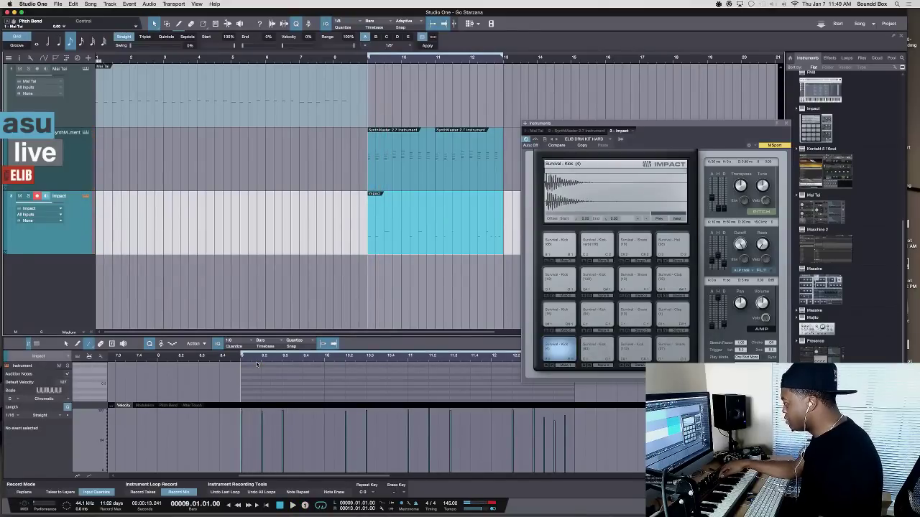
key("space")
key("space")
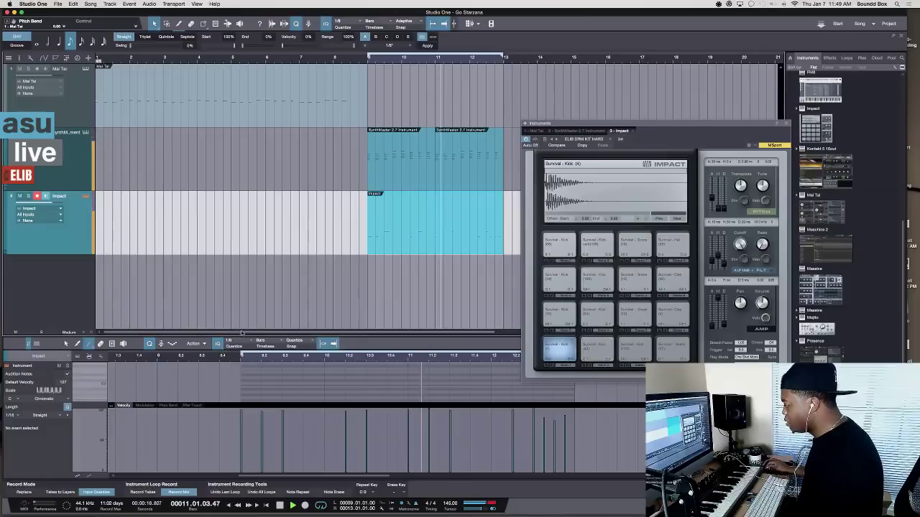
left_click_drag(243, 338, 243, 265)
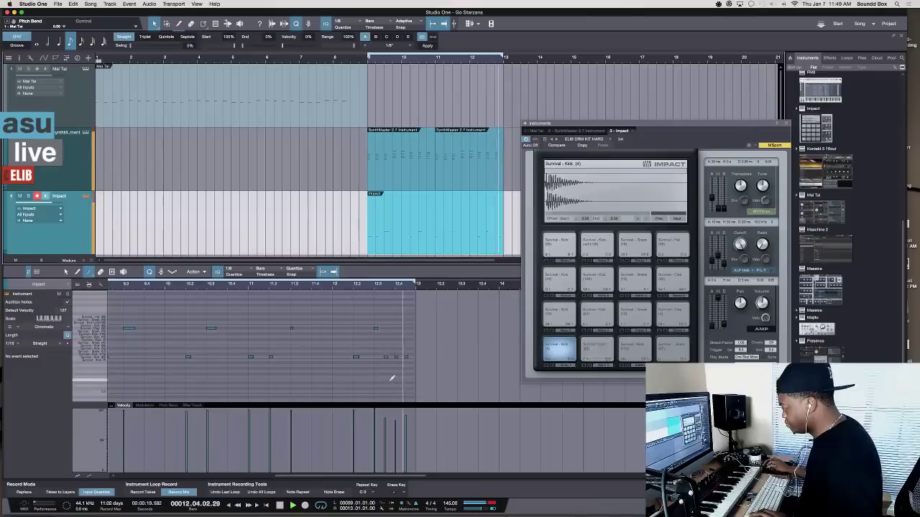
key("space")
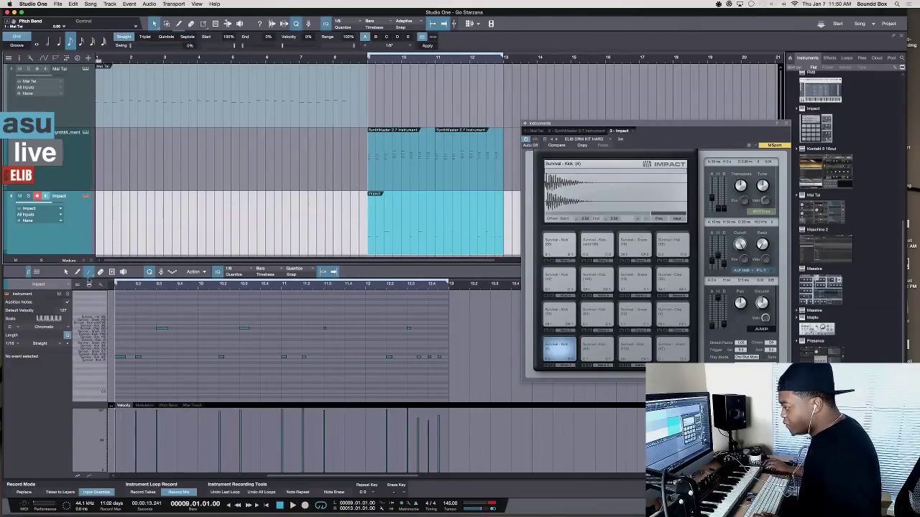
- Move the kick note just before beat 12.4 onto that beat
left_click(66, 272)
left_click(419, 358)
left_click_drag(419, 358, 429, 358)
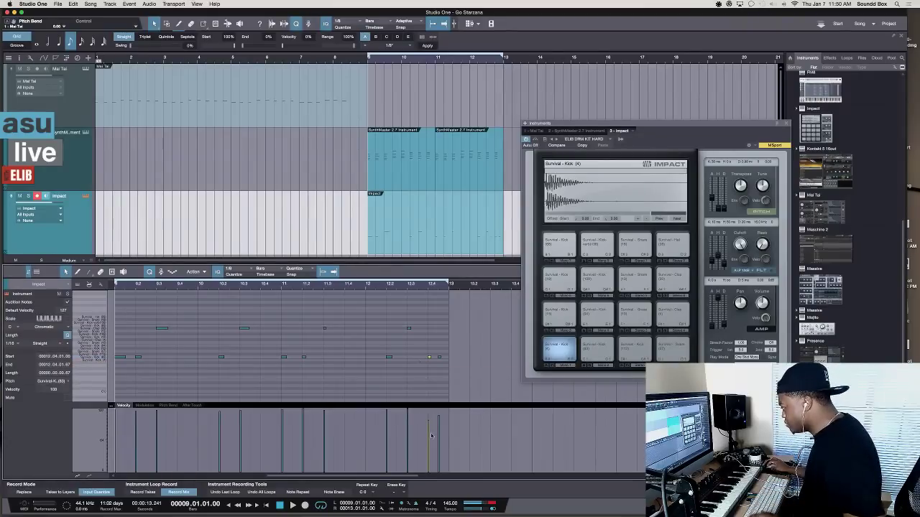
- Set the velocity of the kick at 12.4 to 123 and lower the last kick's velocity while auditioning the loop
key("space")
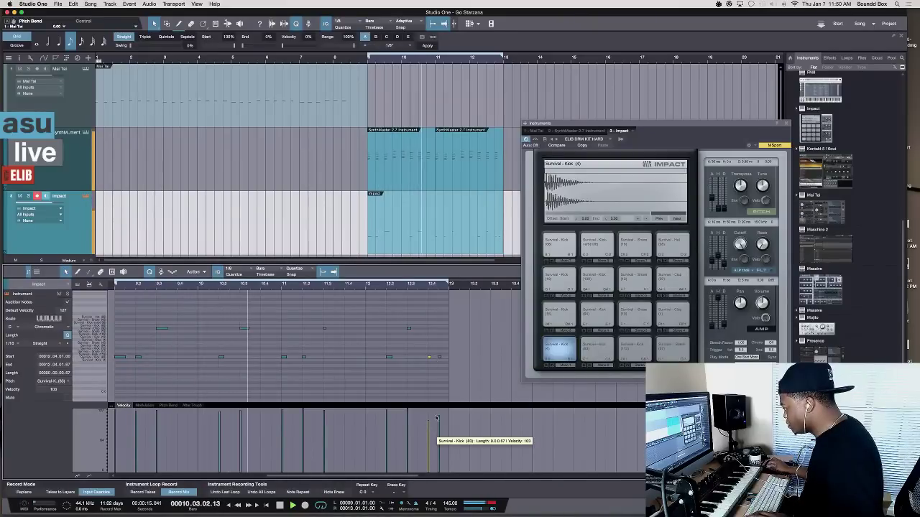
left_click_drag(439, 418, 433, 432)
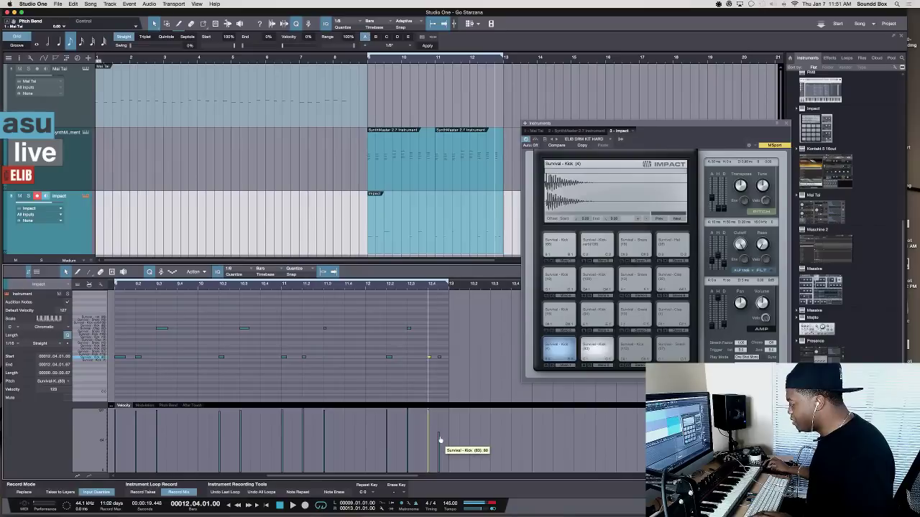
key("space")
key("space")
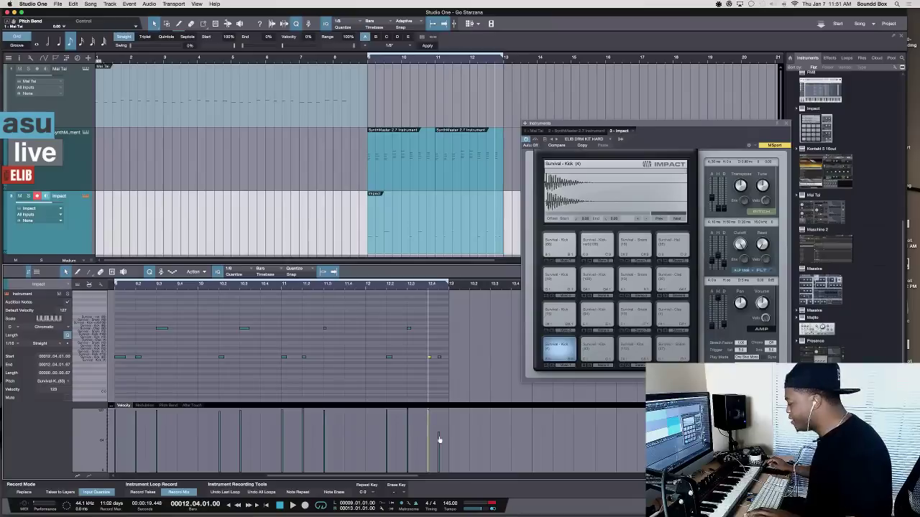
- Overdub a second drum layer on the third beat of each bar in the looped Impact part, then stop playback
key("space")
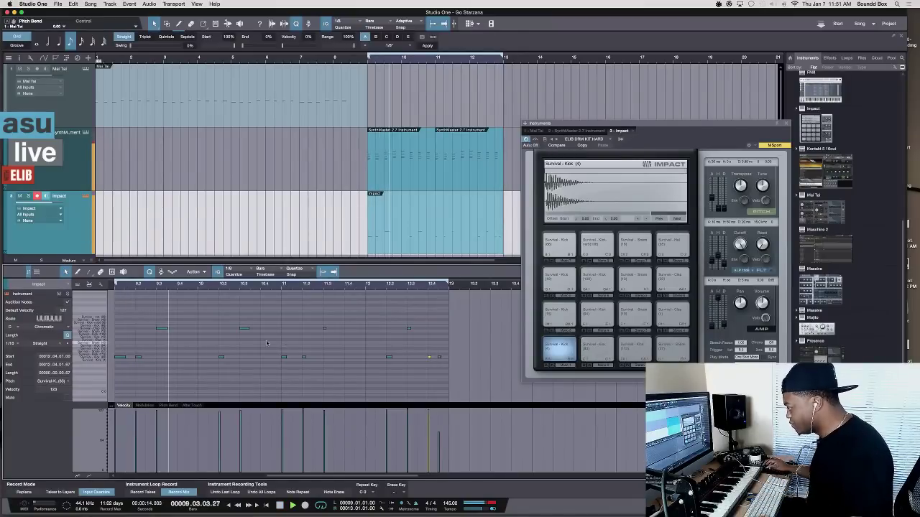
left_click(307, 347)
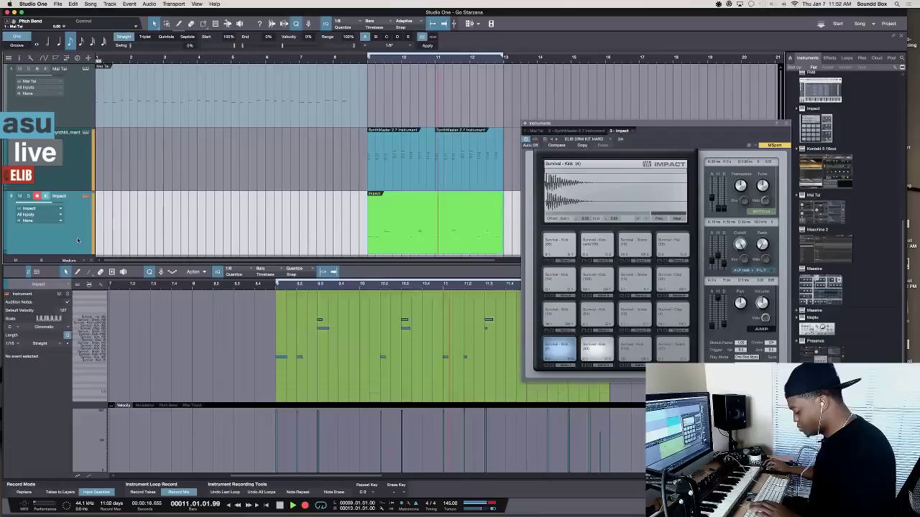
key("KP_Multiply")
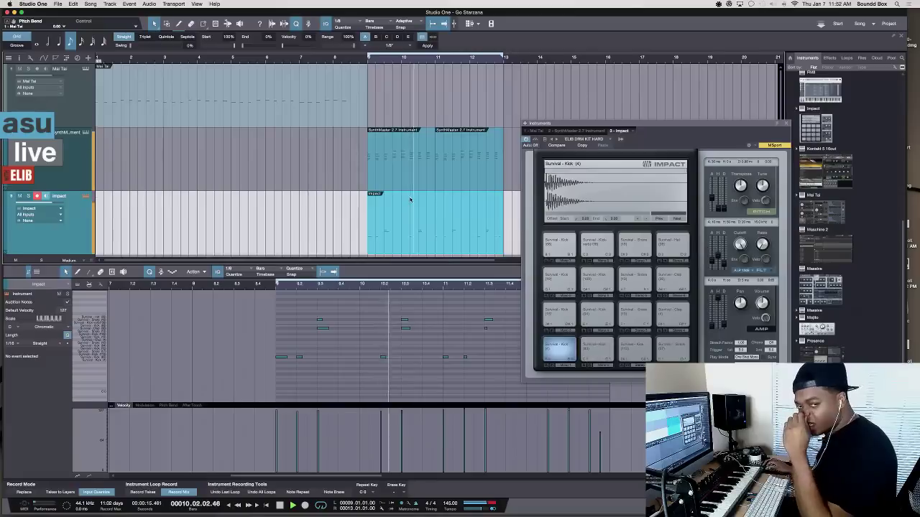
left_click_drag(643, 123, 756, 226)
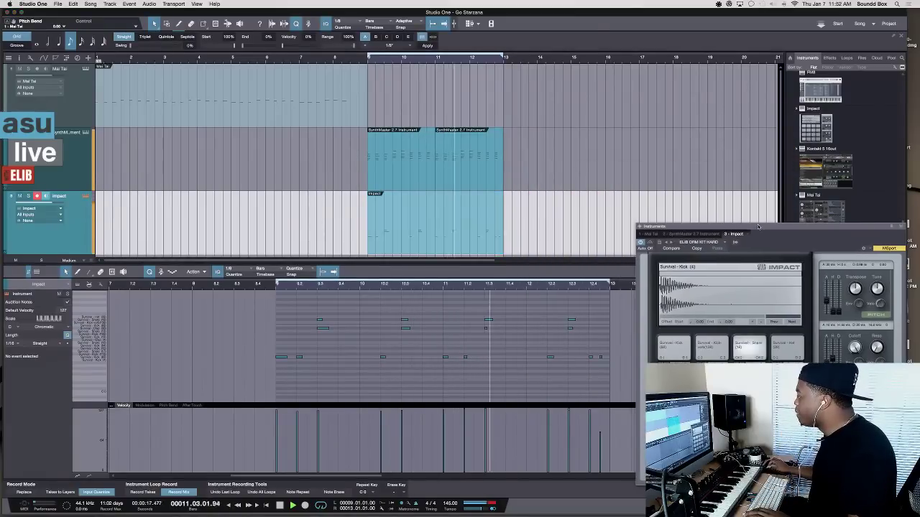
key("space")
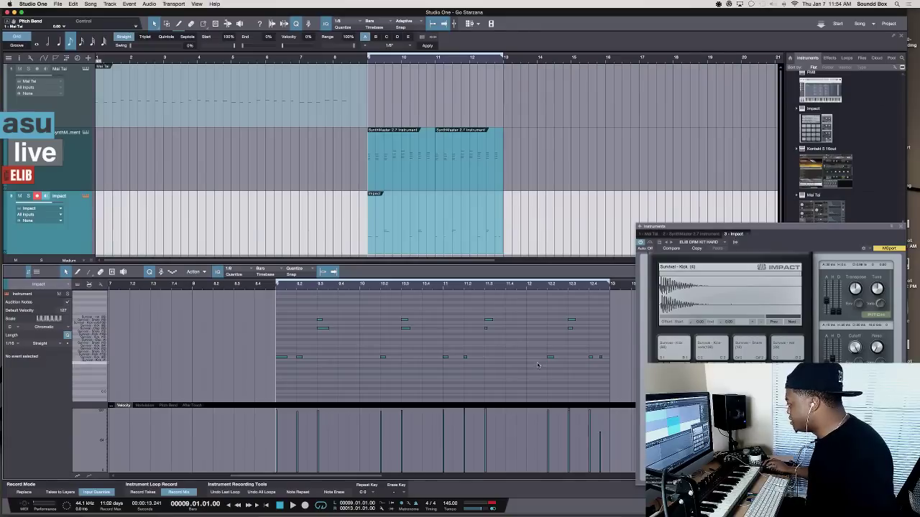
- Audition the layered drum loop together with the SynthMaster part from bar 9 and return the playhead to the song start
scroll(530, 381, "right", 3)
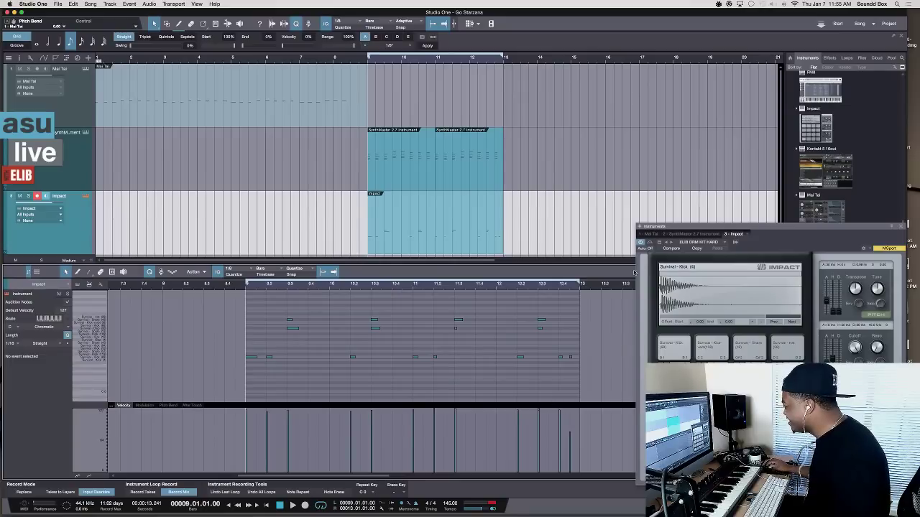
scroll(429, 185, "down", 2)
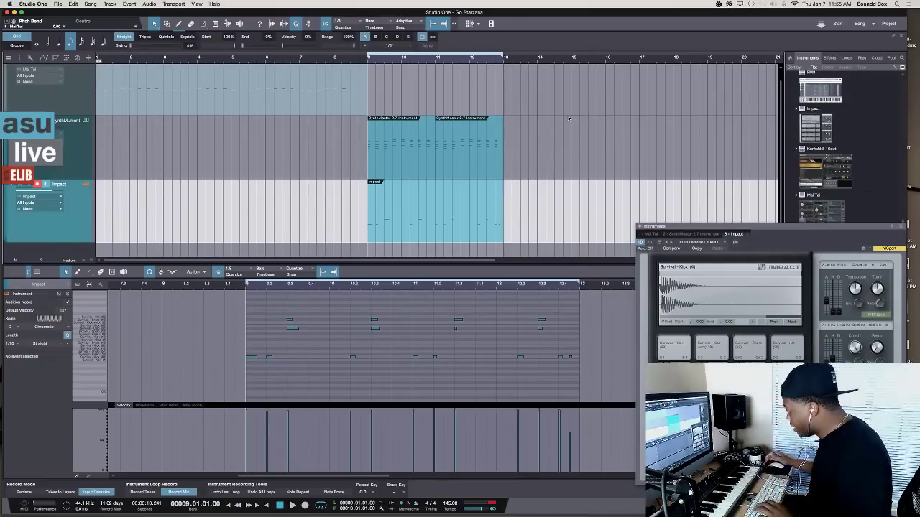
key("space")
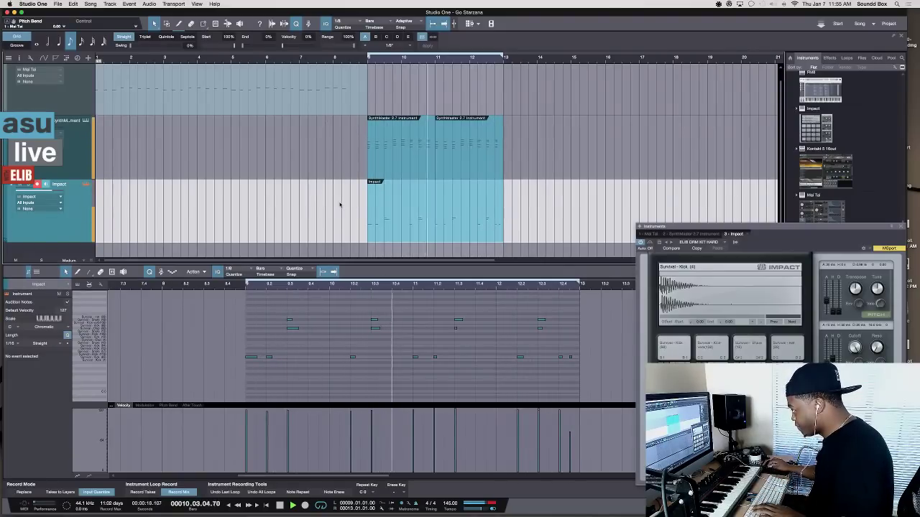
key("space")
key("comma")
key("space")
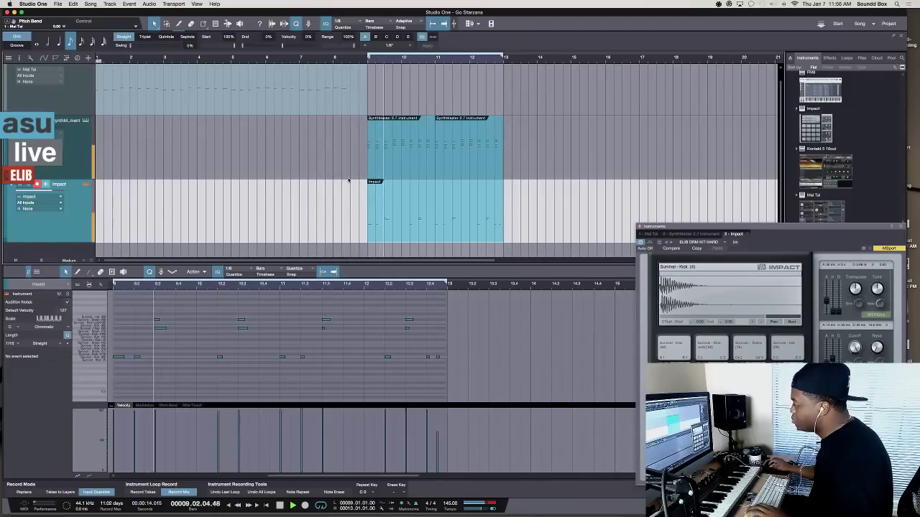
key("space")
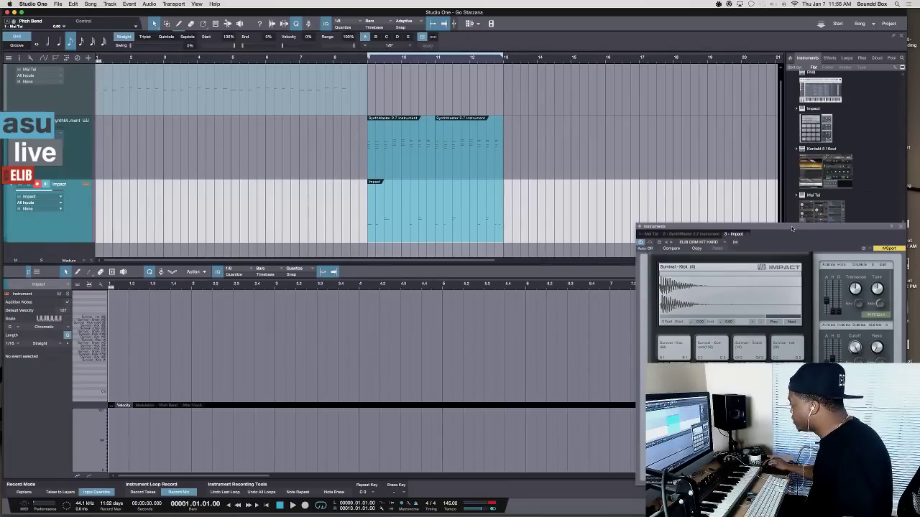
- Move the Impact window off the instrument list and add Massive as a new instrument track below the Impact track
left_click_drag(793, 229, 573, 181)
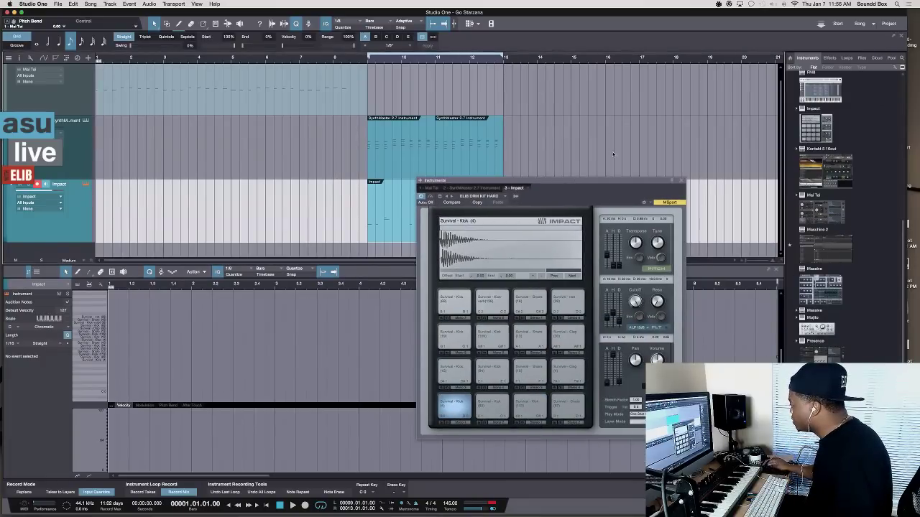
left_click_drag(642, 182, 798, 349)
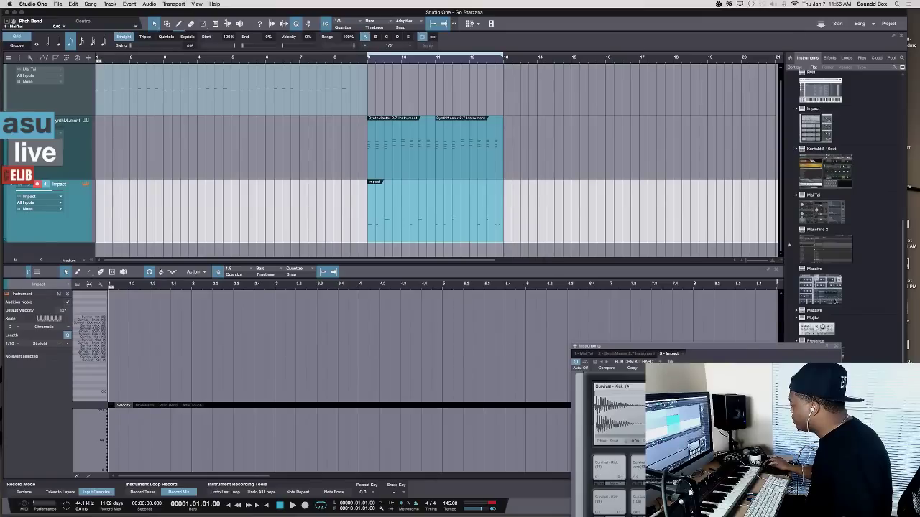
scroll(852, 224, "up", 5)
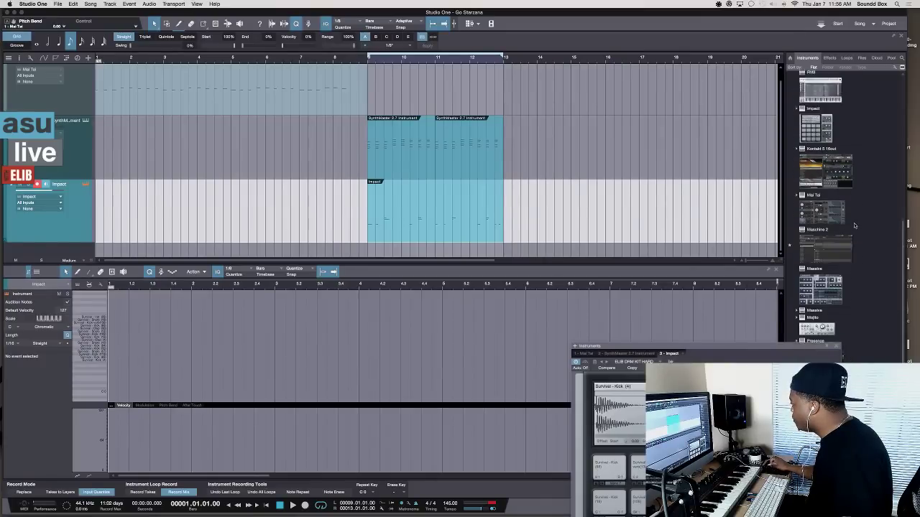
left_click(825, 185)
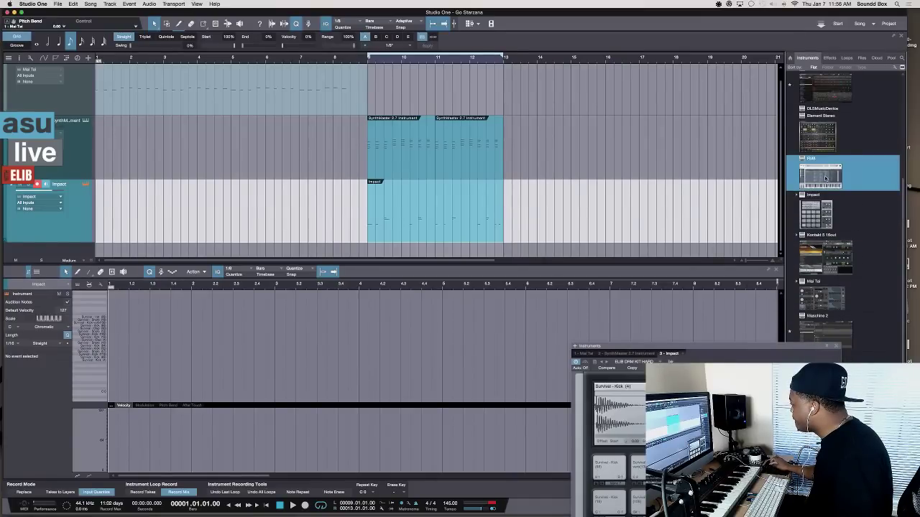
scroll(813, 204, "down", 8)
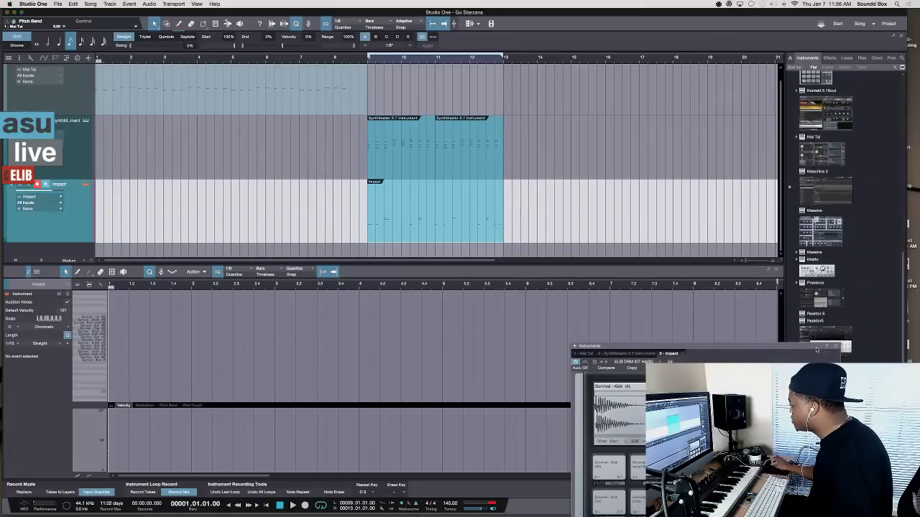
left_click_drag(816, 350, 701, 339)
scroll(846, 273, "up", 10)
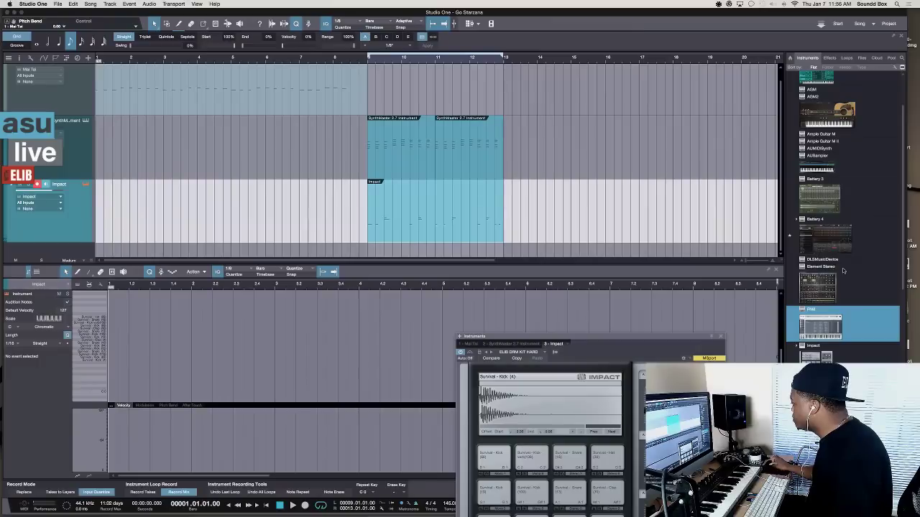
scroll(843, 270, "down", 10)
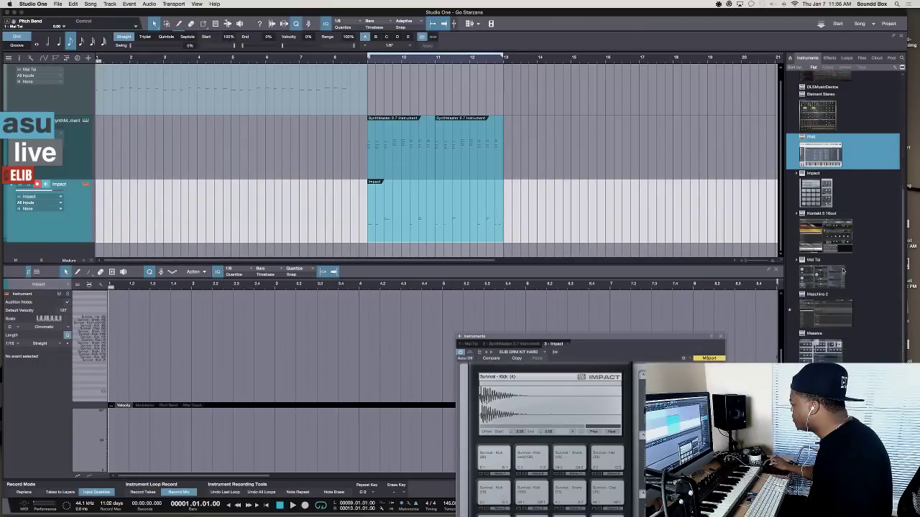
left_click_drag(823, 340, 402, 255)
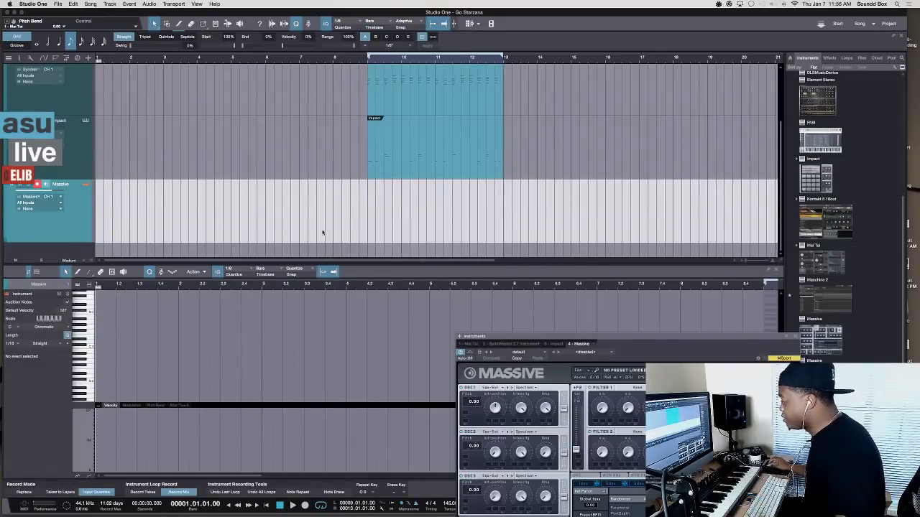
- Bring the Massive window into view, open its sound browser and filter the presets to the Bass type
left_click_drag(596, 341, 533, 191)
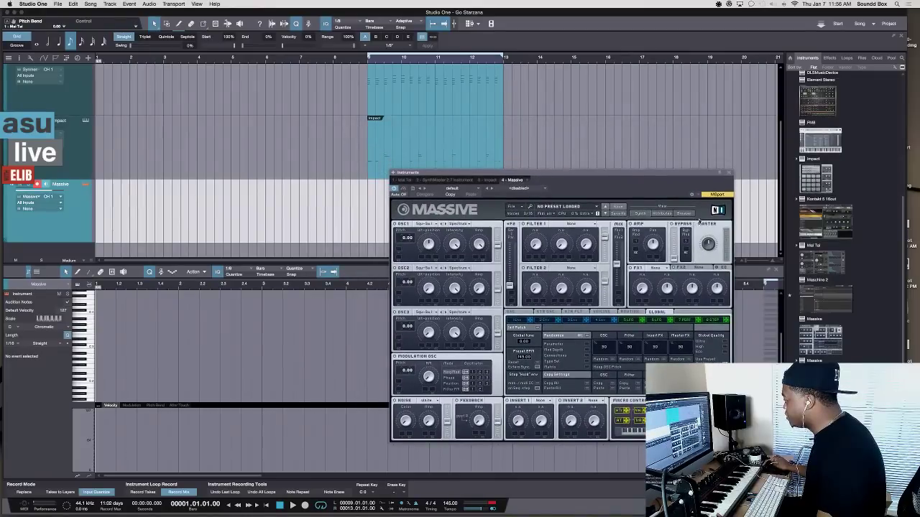
left_click(683, 214)
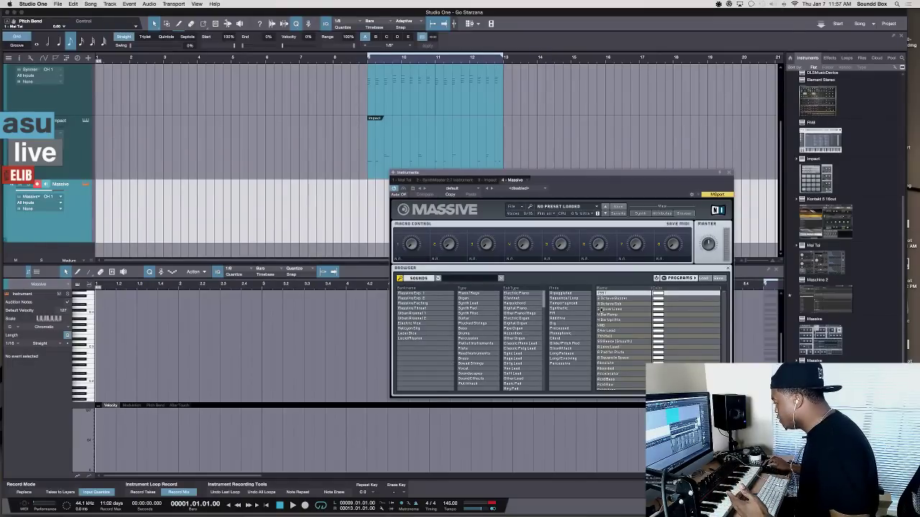
left_click(471, 331)
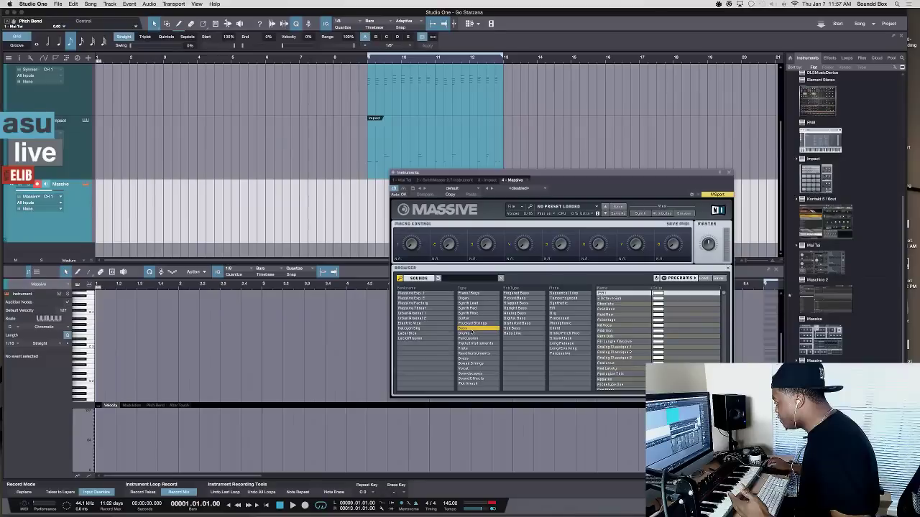
- Audition successive Massive bass presets, including Addition, All Jungle Massive and And Lately, and load Apologize This
left_click(629, 327)
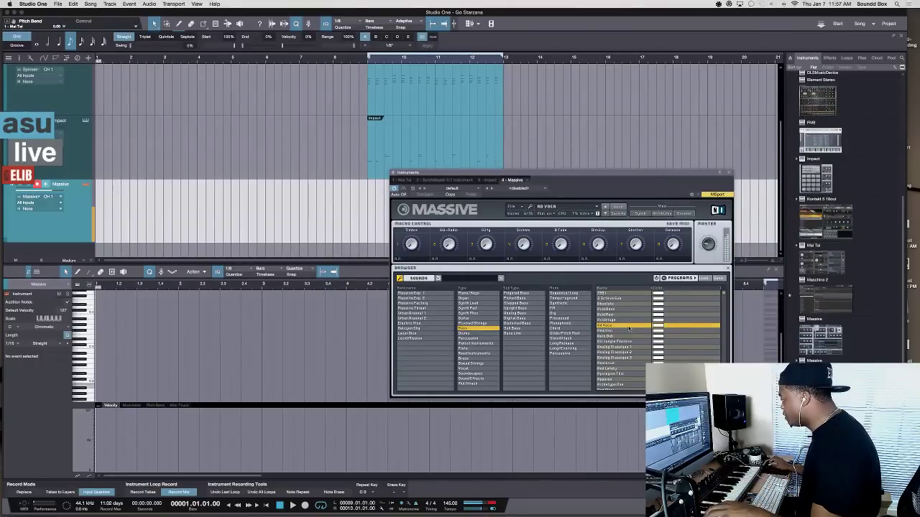
left_click(629, 332)
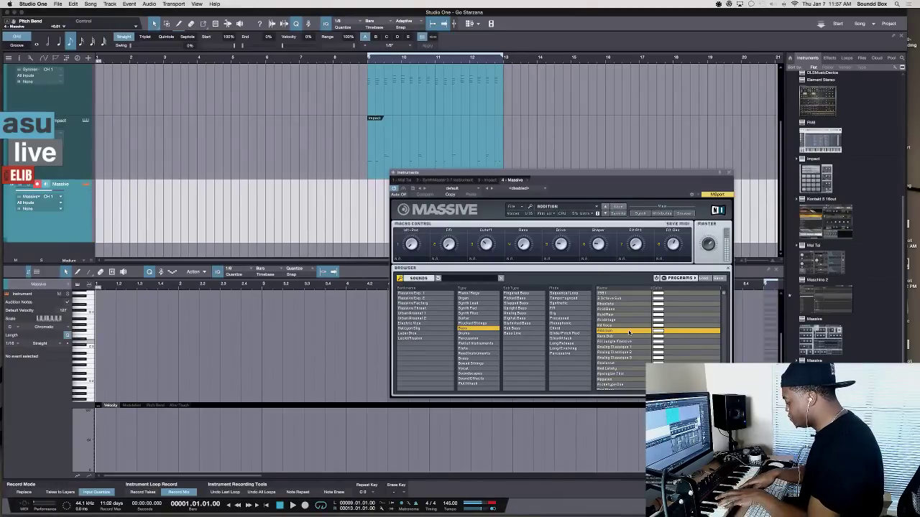
left_click(626, 337)
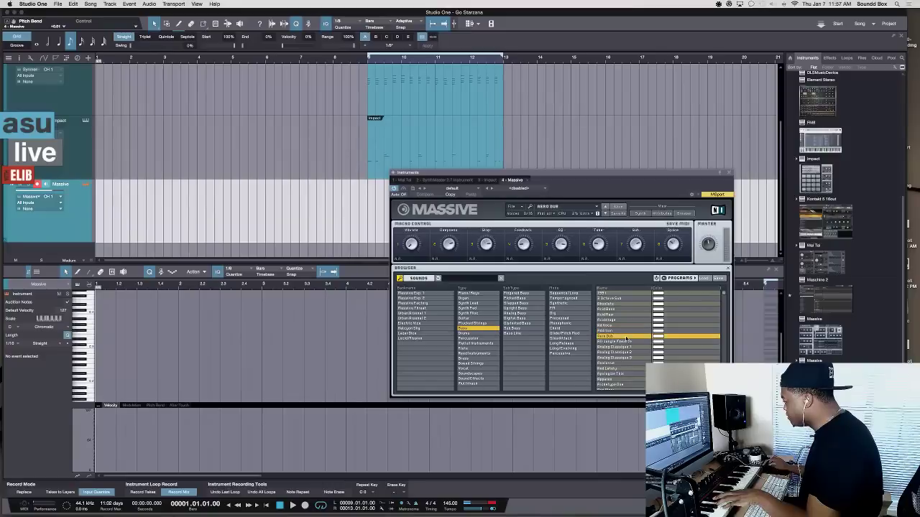
left_click(625, 342)
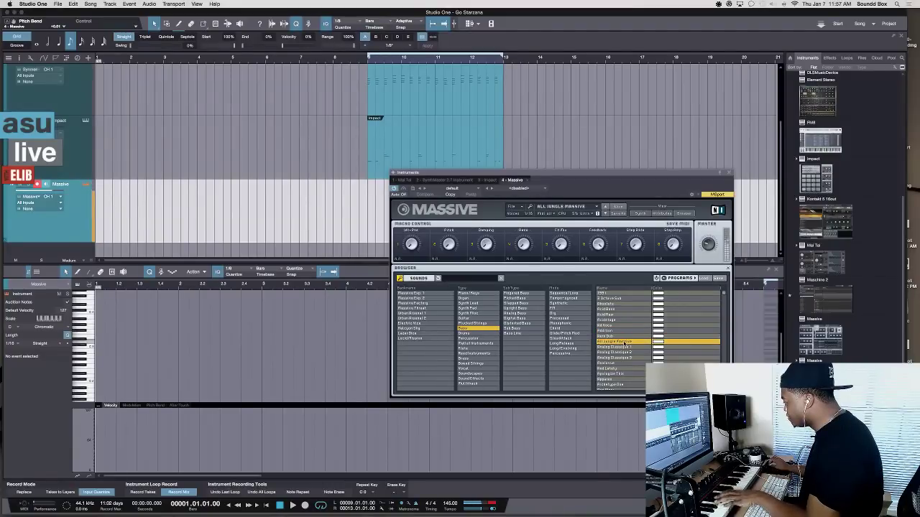
left_click(623, 347)
left_click(622, 353)
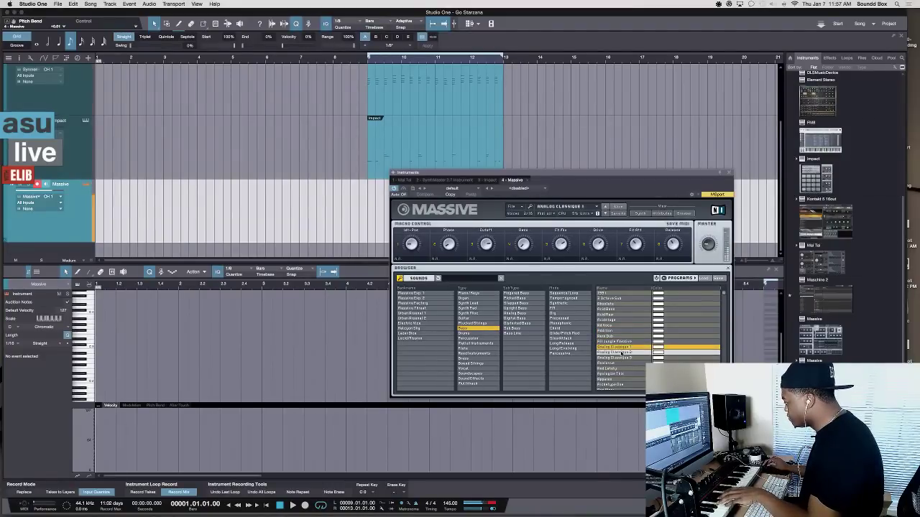
left_click(605, 214)
left_click(605, 213)
left_click(605, 214)
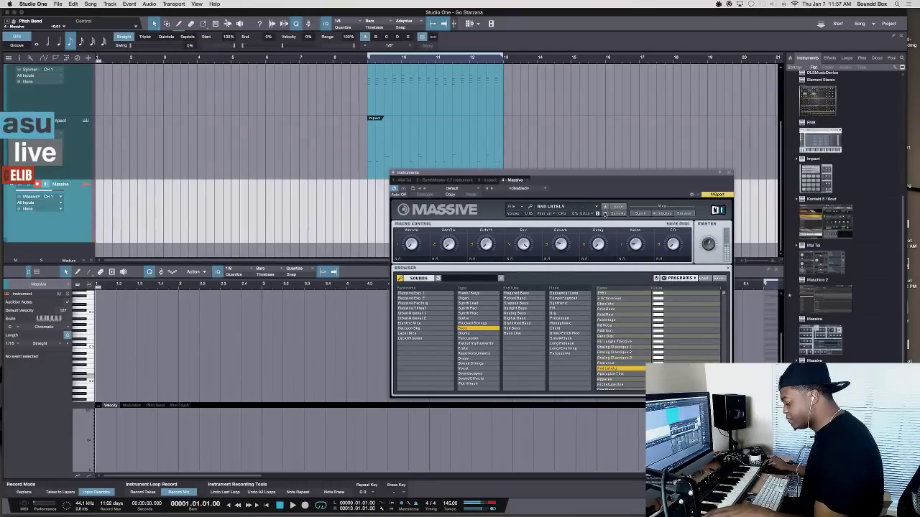
left_click(605, 214)
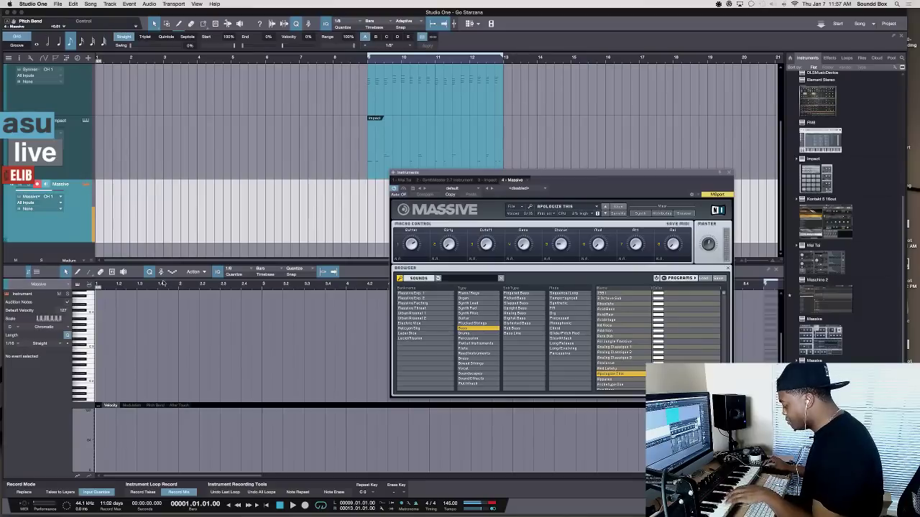
- Record a sustained bass note on the Massive track starting at bar 9
left_click(368, 62)
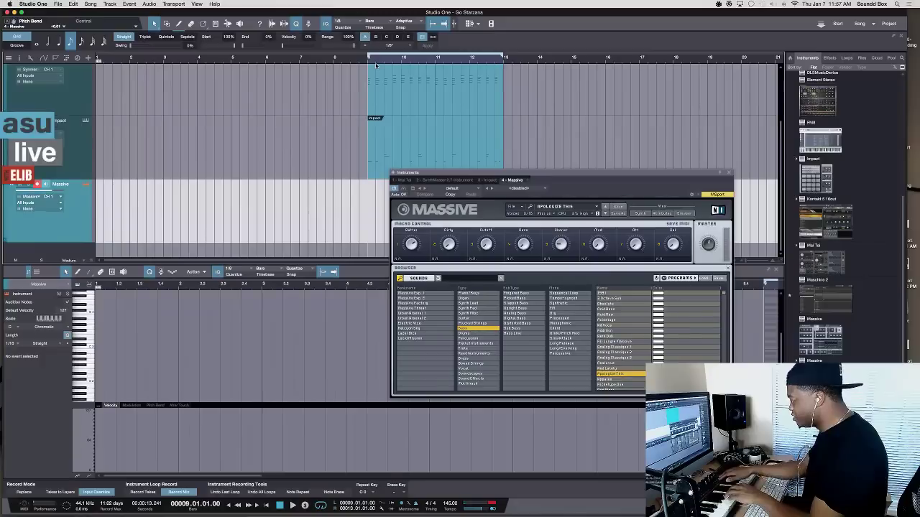
key("KP_Multiply")
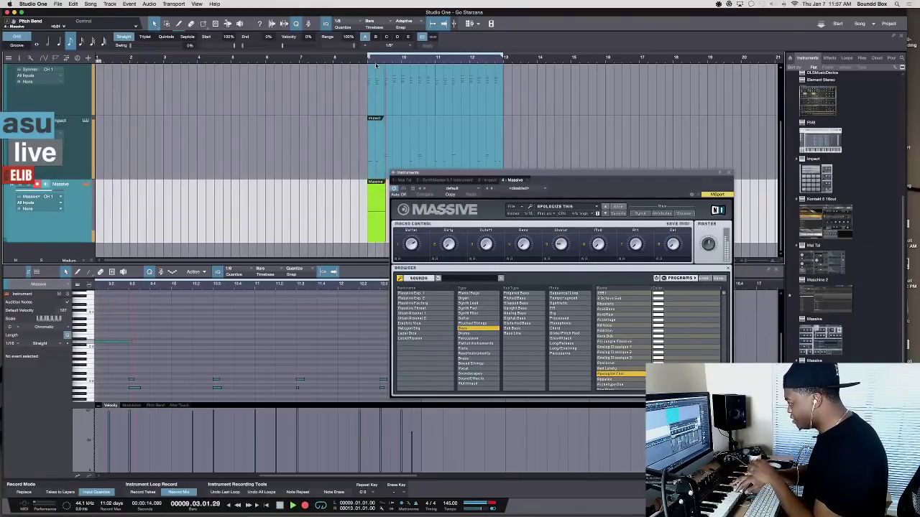
key("space")
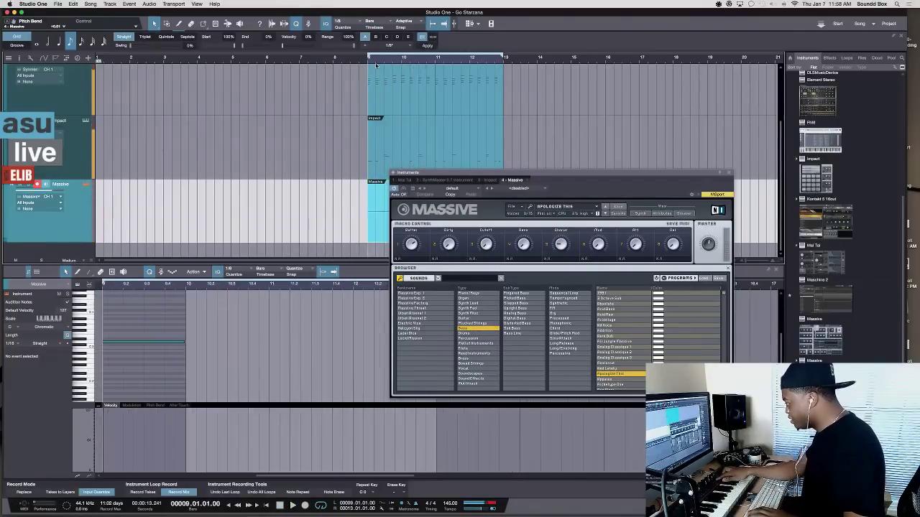
- Play back the recorded bass note from bar 9 and move the Massive window clear of the arrangement and note editor
key("space")
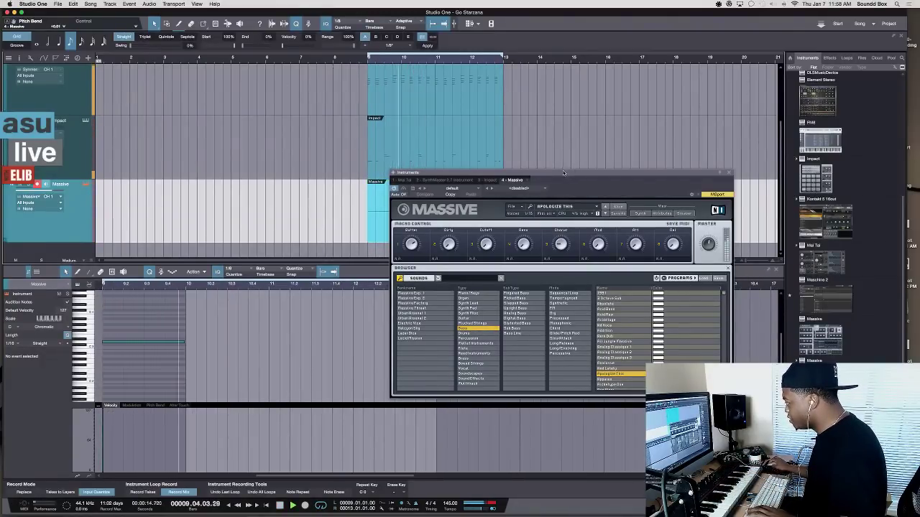
left_click_drag(467, 173, 636, 98)
key("space")
key("space")
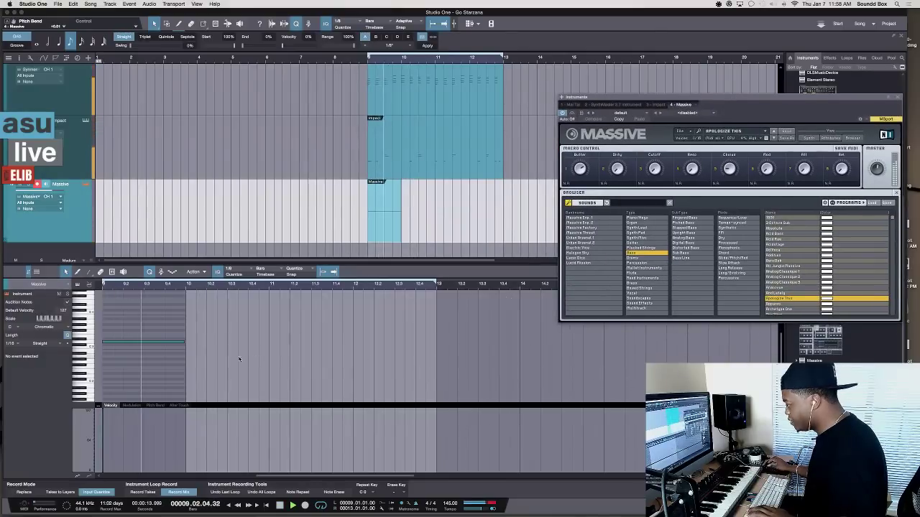
key("space")
- Lengthen the recorded bass note past bar 10 and extend the Massive part to bar 11
left_click(180, 343)
left_click_drag(184, 343, 190, 348)
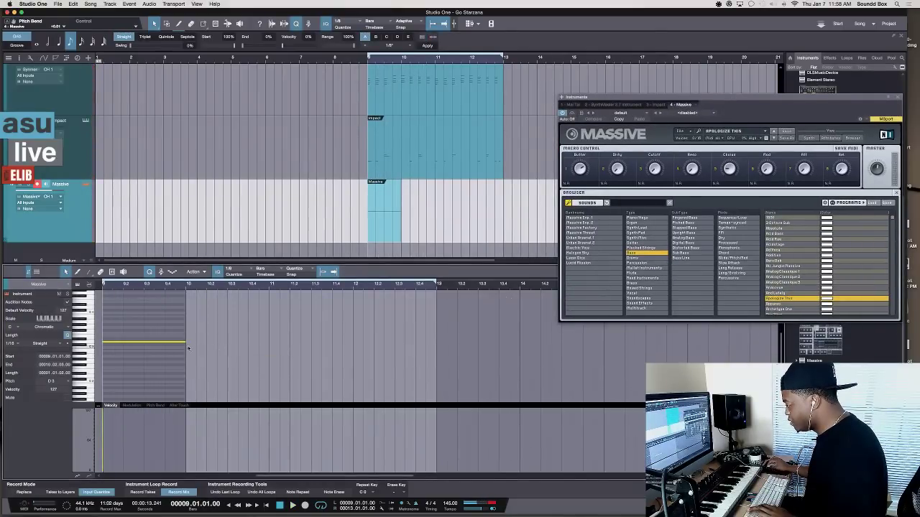
left_click_drag(401, 224, 435, 224)
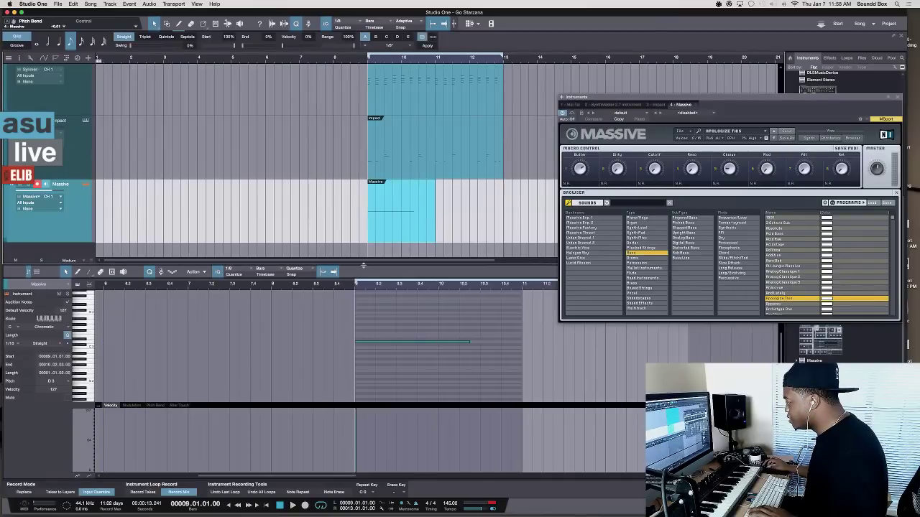
- Play from bar 9 and lengthen the Massive bass note to a length of 1.02.00.00
left_click(459, 344)
key("space")
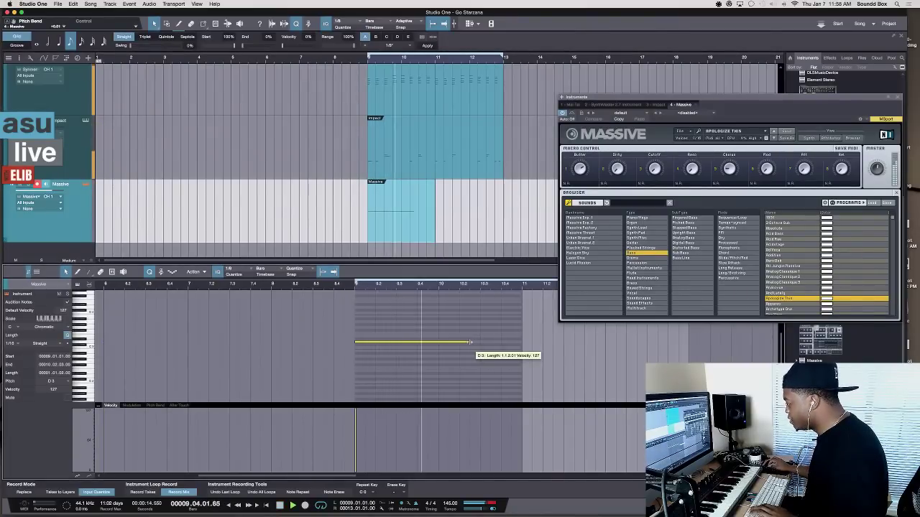
left_click_drag(470, 342, 479, 343)
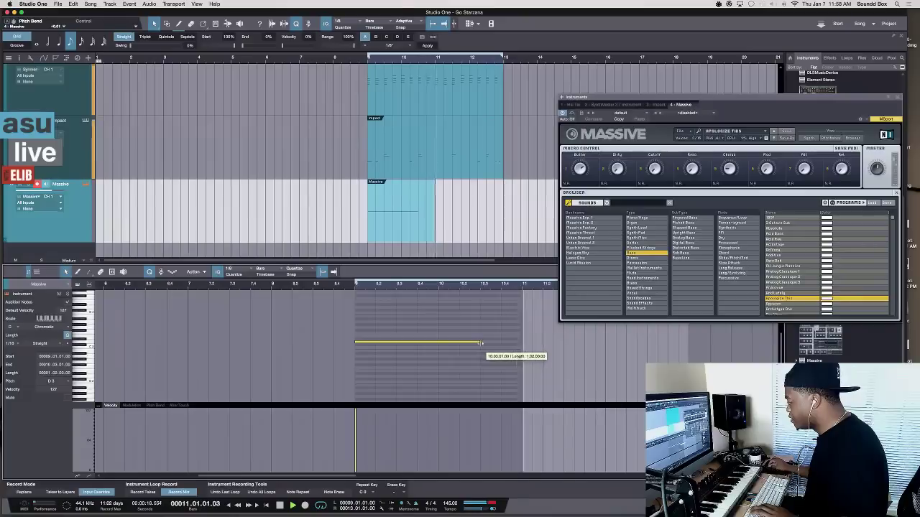
key("space")
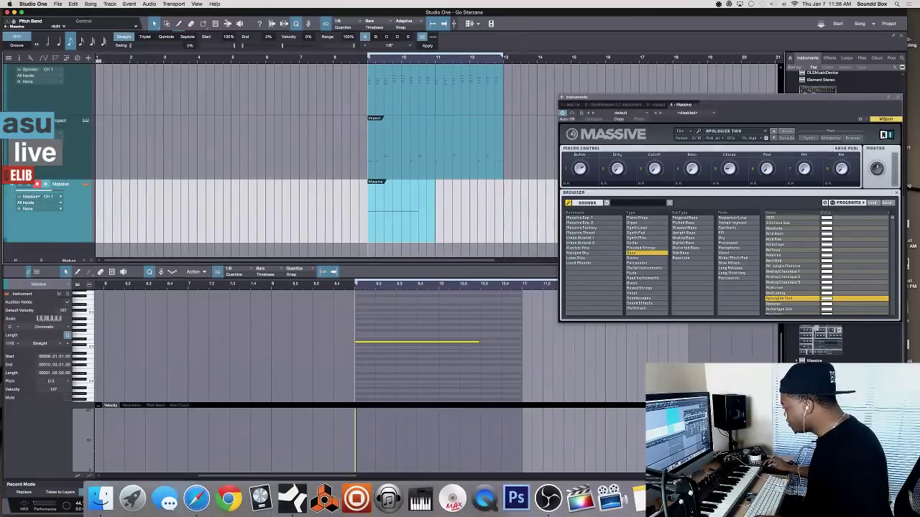
left_click(550, 499)
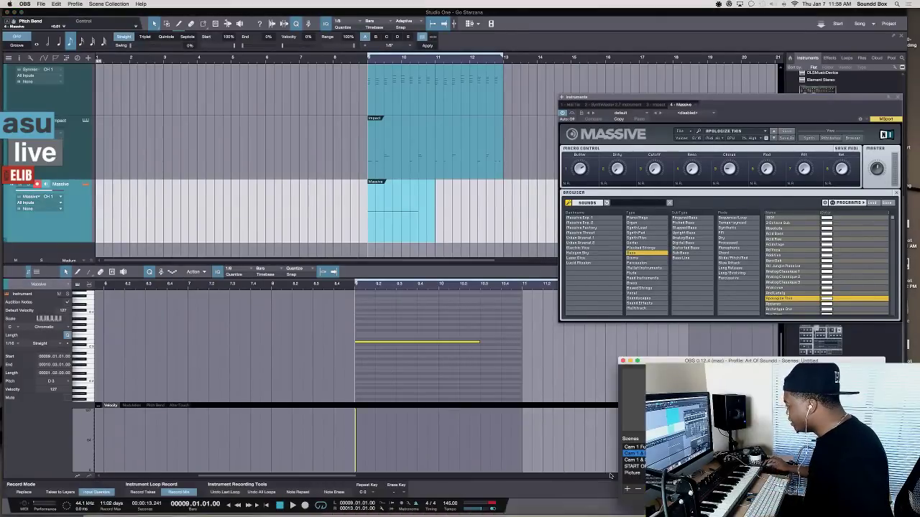
left_click(470, 194)
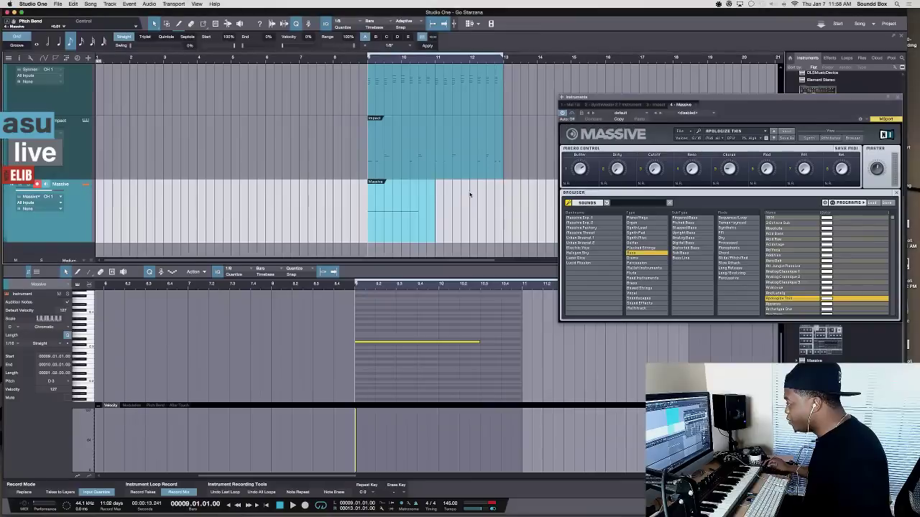
scroll(230, 111, "up", 3)
scroll(230, 113, "down", 2)
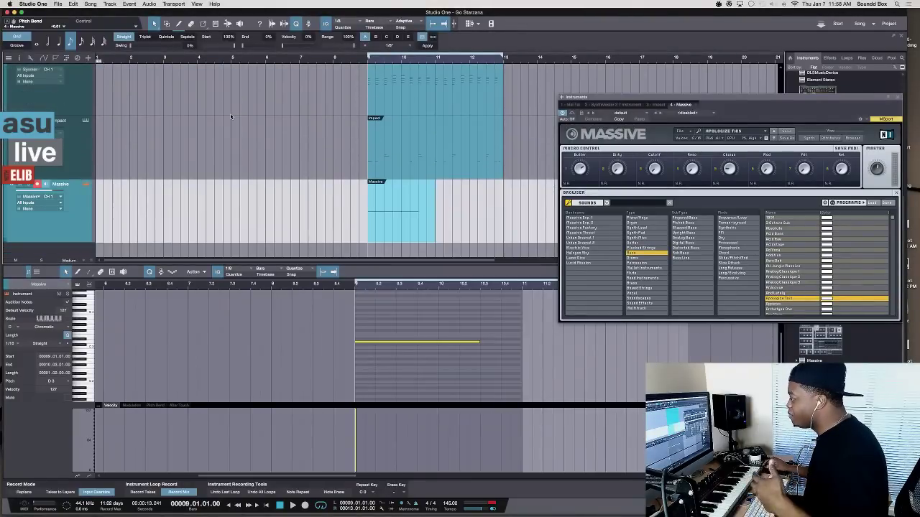
scroll(230, 114, "up", 2)
scroll(230, 115, "down", 2)
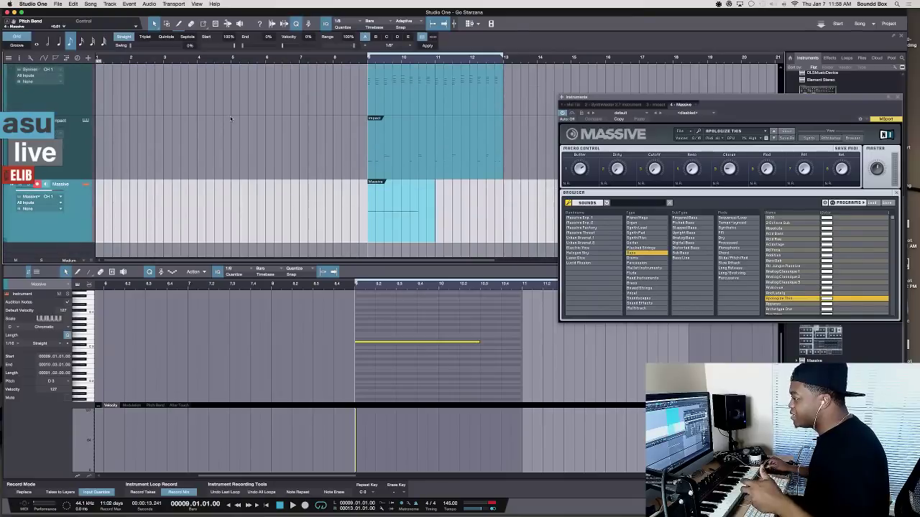
- Assign the Pitch Bend control to the Massive track as its displayed automation envelope
left_click(74, 228)
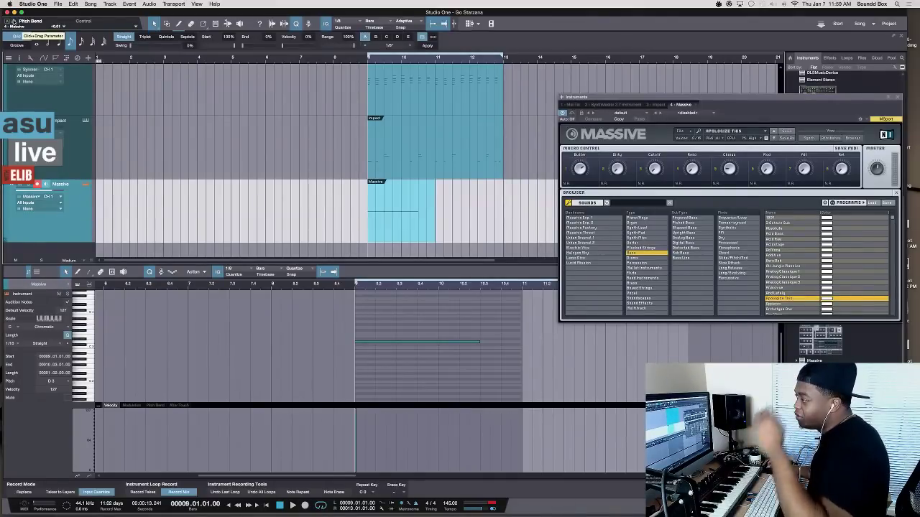
left_click_drag(17, 28, 82, 206)
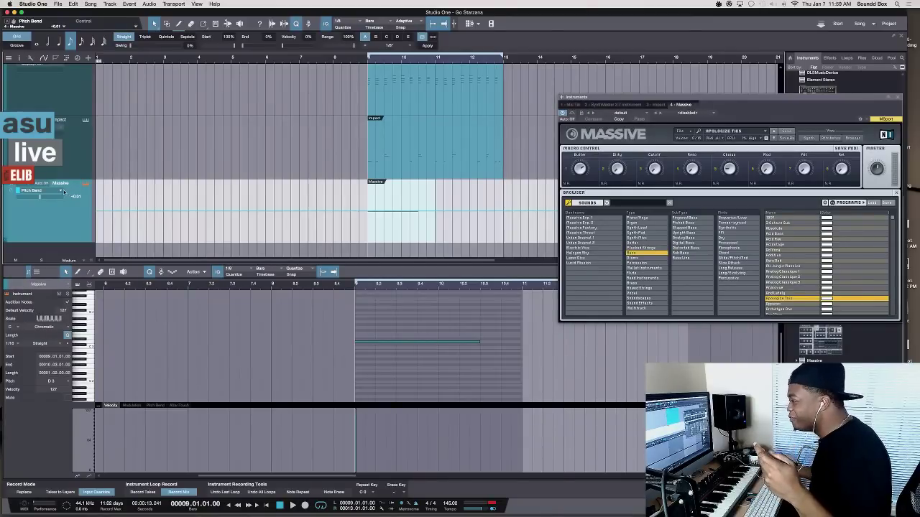
- Examine the MIDI parameters available for automation on the Massive track and close the list without adding any
left_click(61, 190)
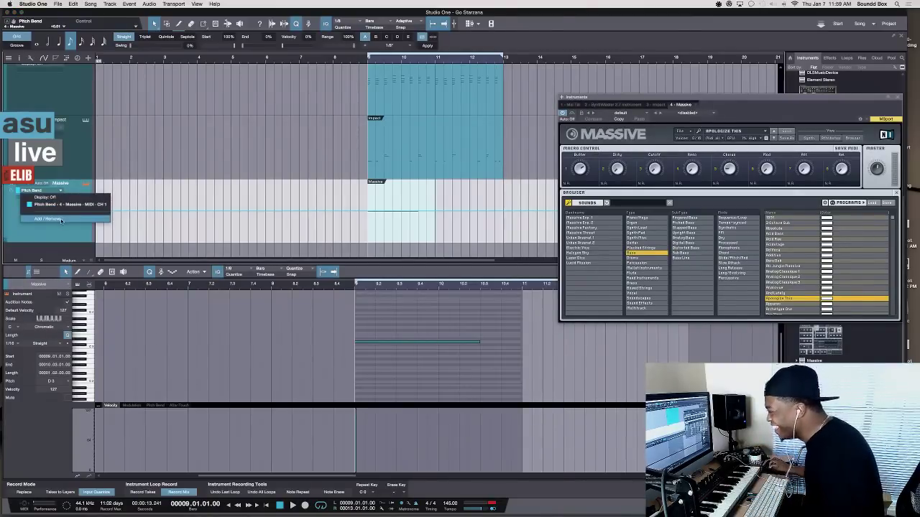
left_click(61, 219)
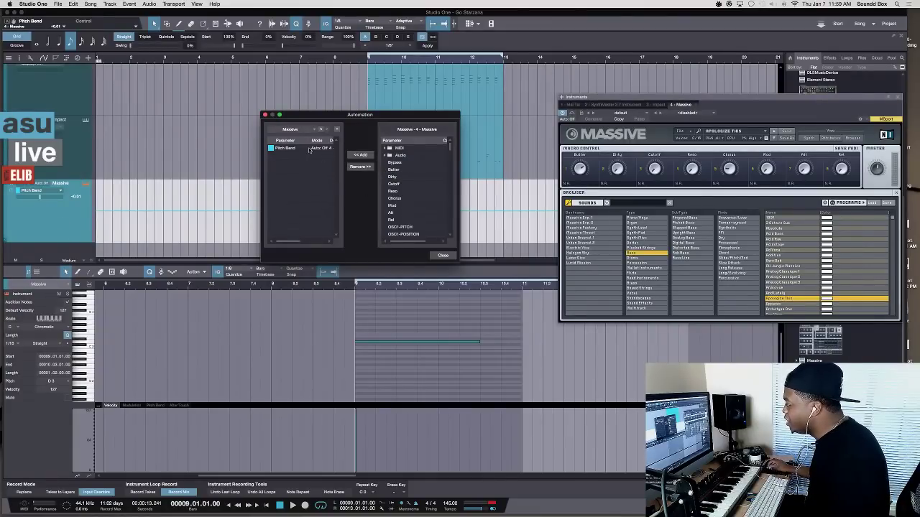
left_click(386, 148)
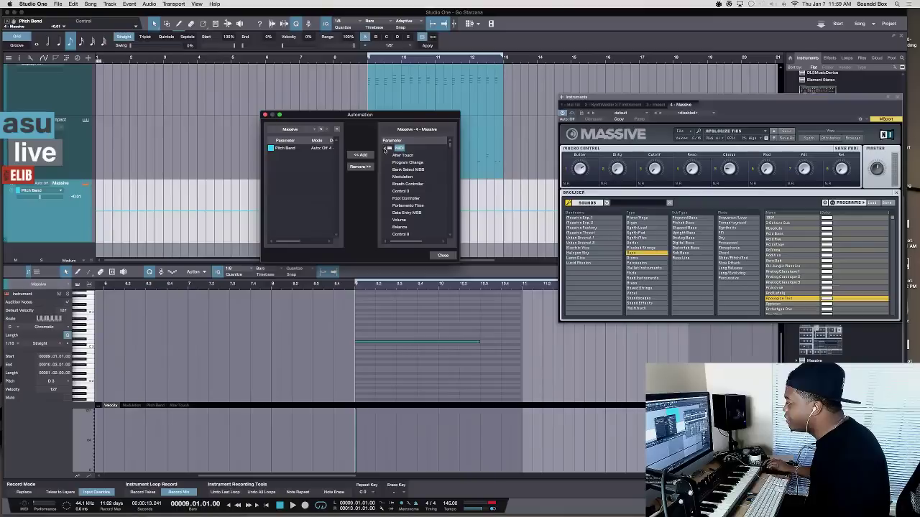
scroll(398, 213, "down", 5)
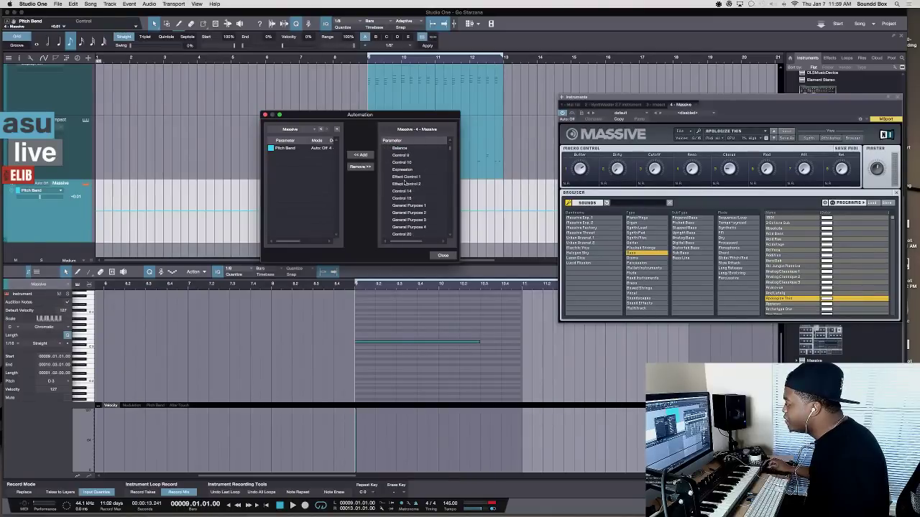
scroll(404, 181, "up", 5)
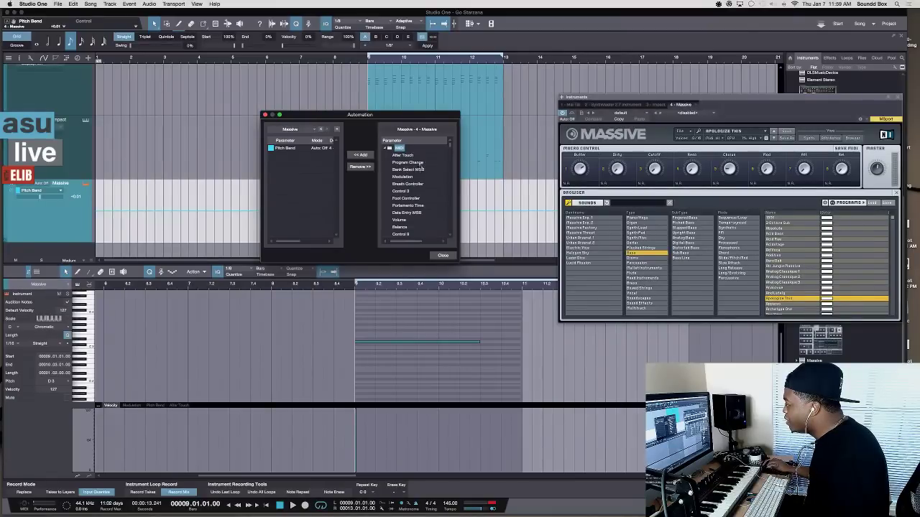
scroll(415, 199, "down", 3)
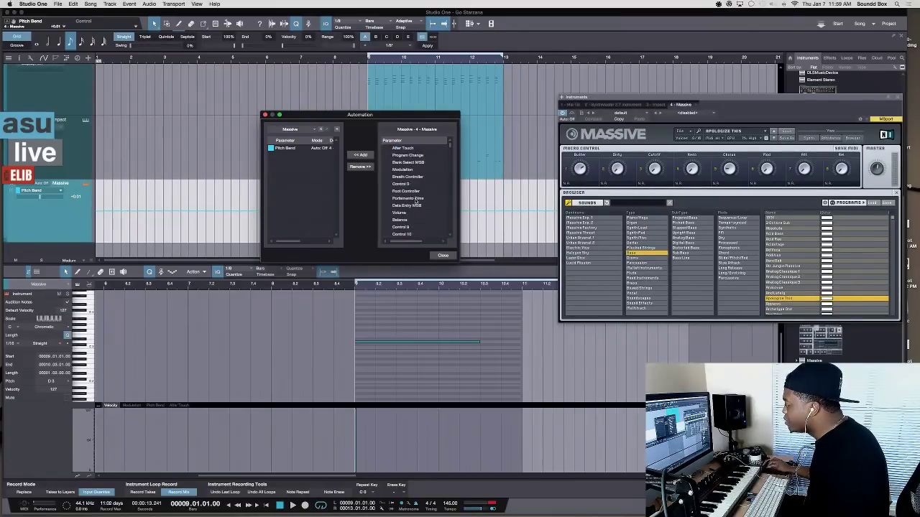
scroll(415, 201, "down", 9)
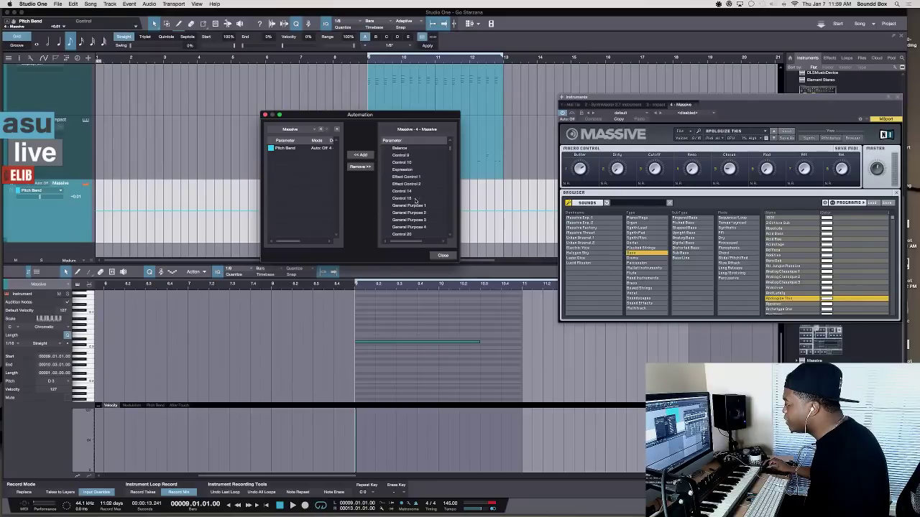
scroll(414, 201, "down", 17)
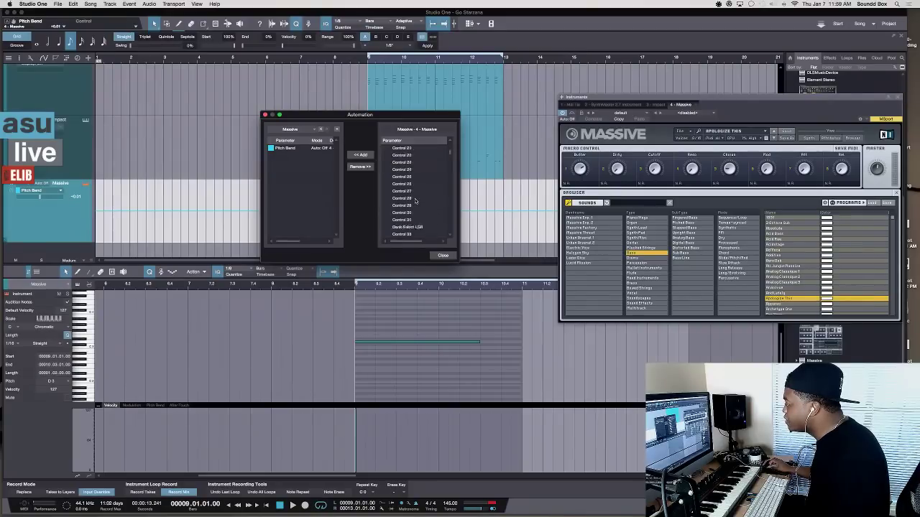
left_click(443, 255)
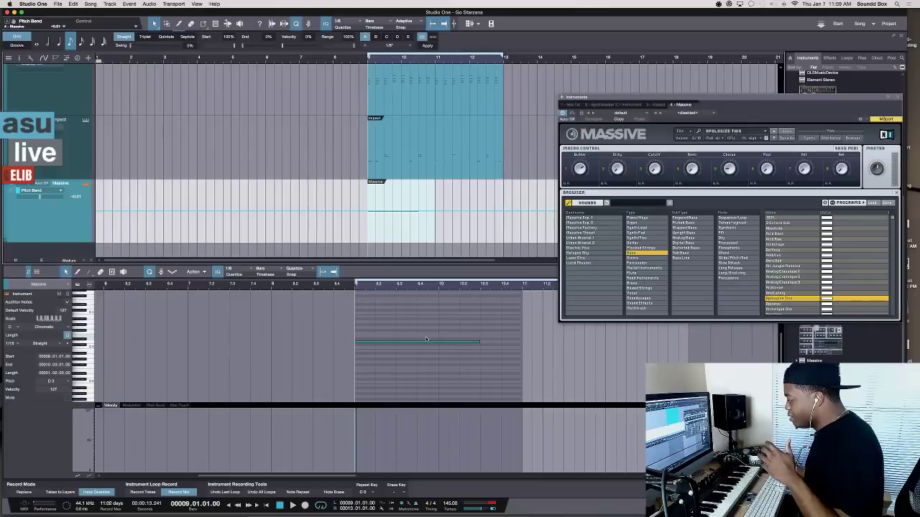
- Draw a falling pitch bend line from 0 at bar 9 to the minimum at the bass note's end and play it back
left_click(395, 342)
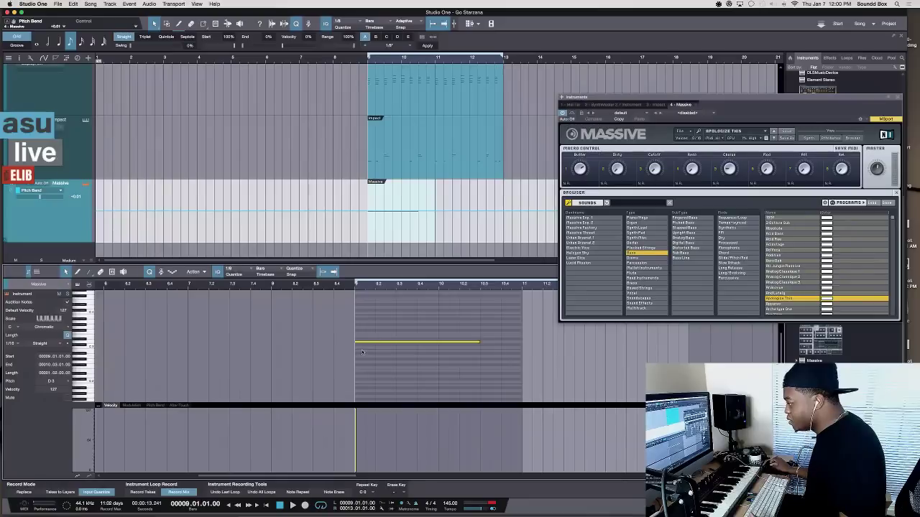
left_click(88, 273)
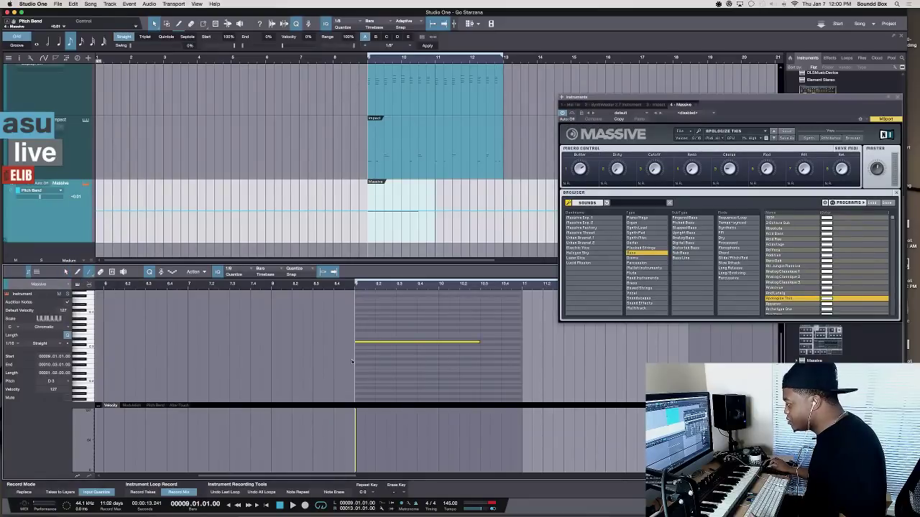
left_click(155, 406)
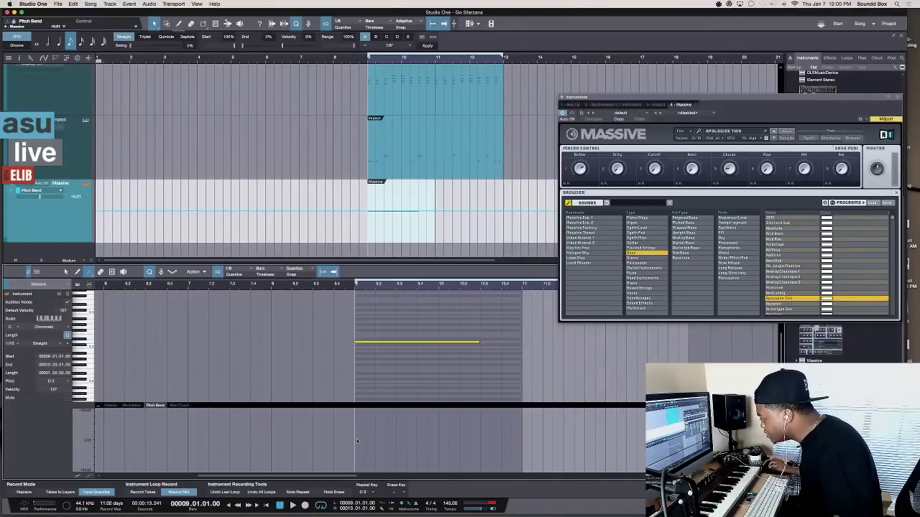
left_click_drag(355, 439, 480, 472)
key("space")
key("space")
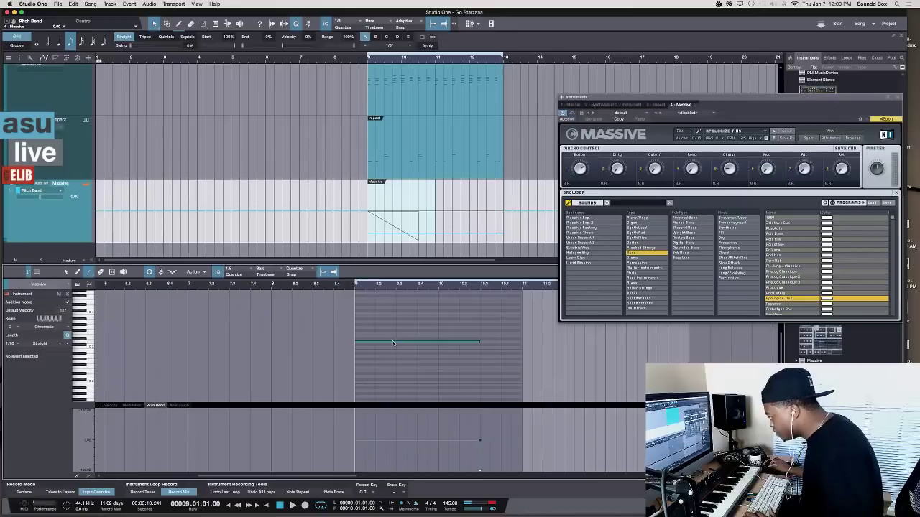
- Undo the last edit, switch to the Arrow tool and try to adjust the pitch bend line's end and start points
left_click(392, 341)
key("super+z")
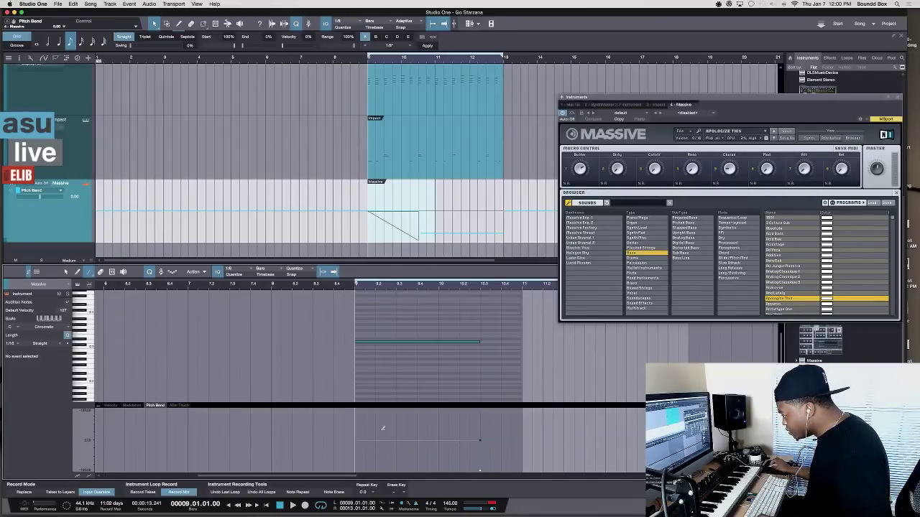
key("1")
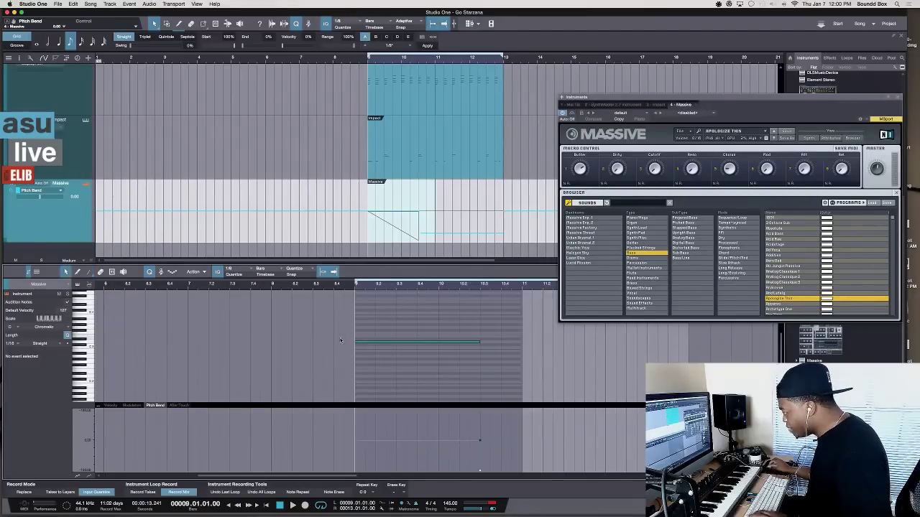
left_click(404, 342)
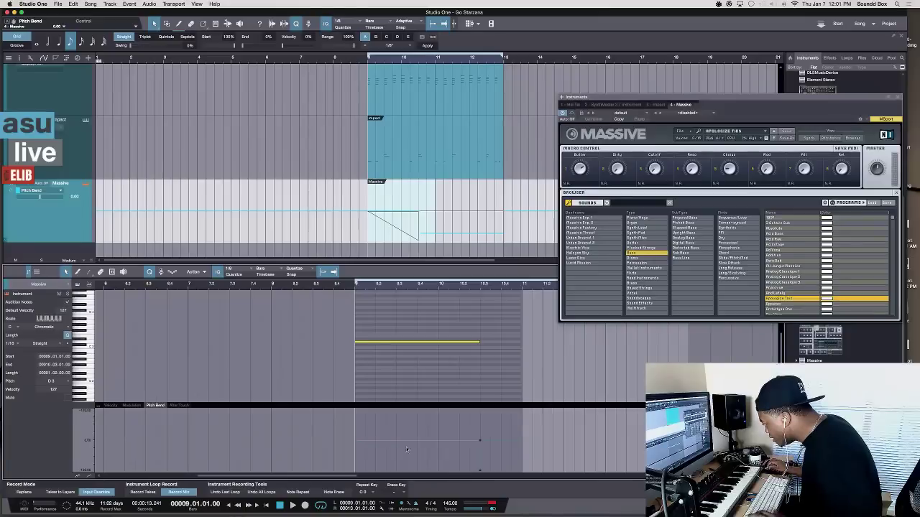
left_click_drag(483, 472, 485, 474)
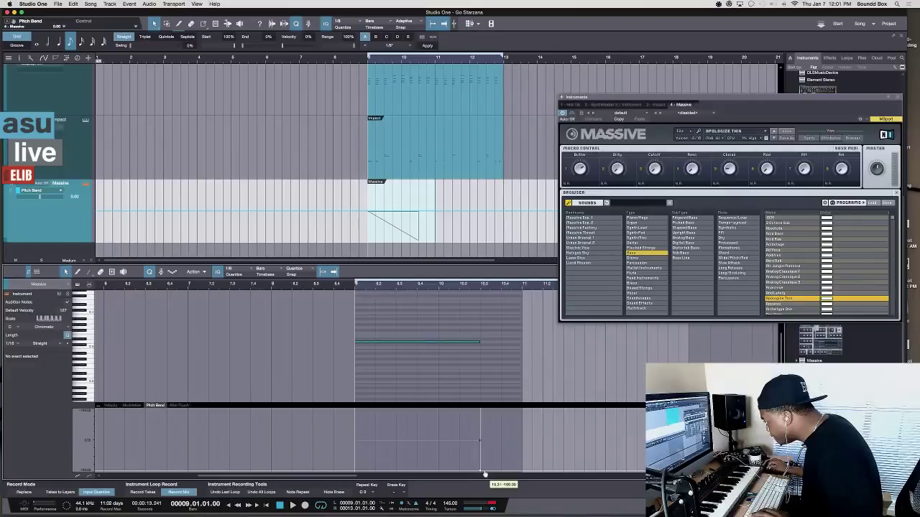
left_click(357, 442)
left_click_drag(357, 442, 360, 443)
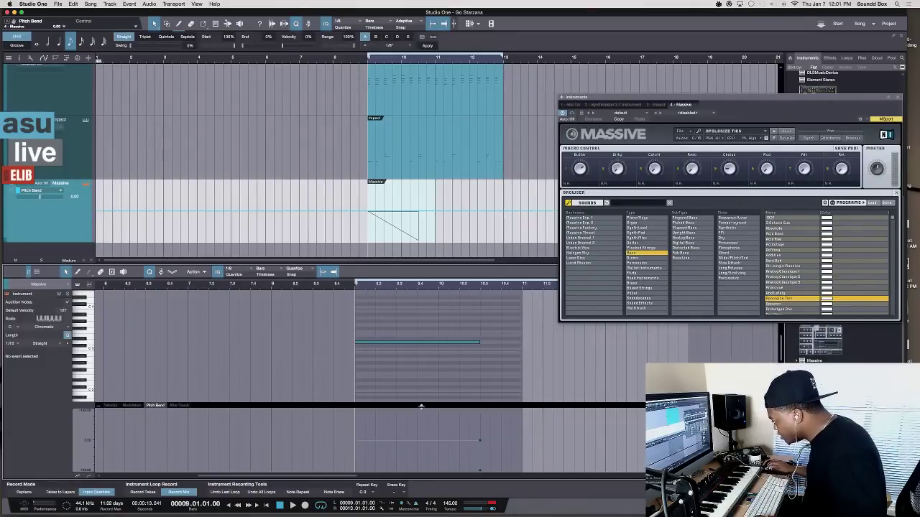
- Enlarge the pitch bend lane, try lowering the upper point at the note's end, return it to 0 and play back
left_click_drag(421, 407, 417, 323)
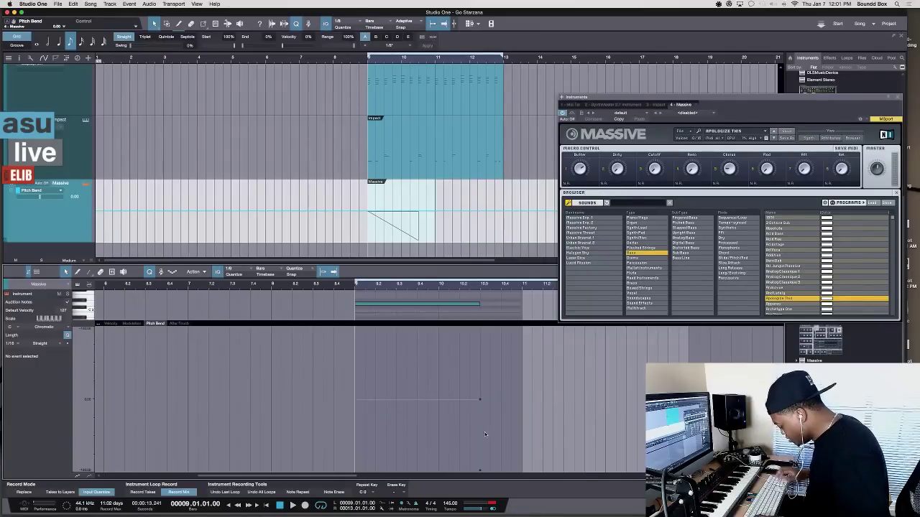
key("e")
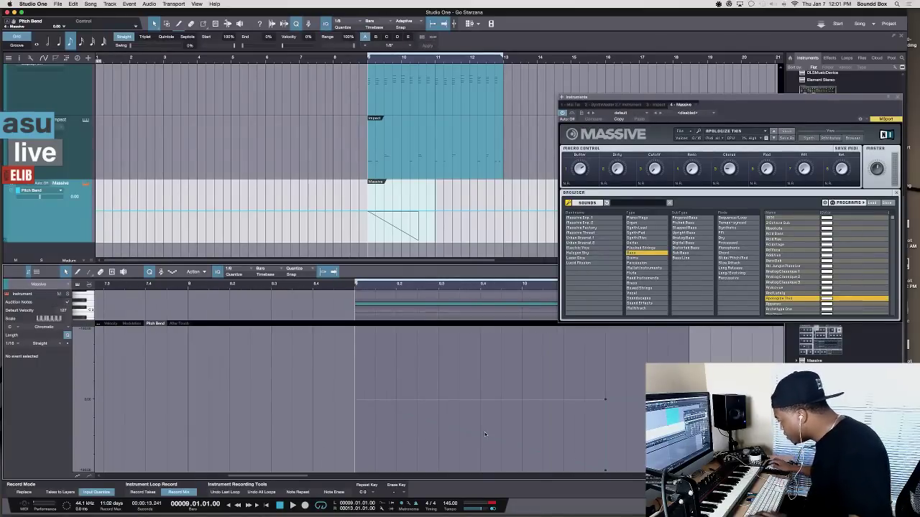
mouse_move(605, 403)
left_click_drag(606, 403, 610, 436)
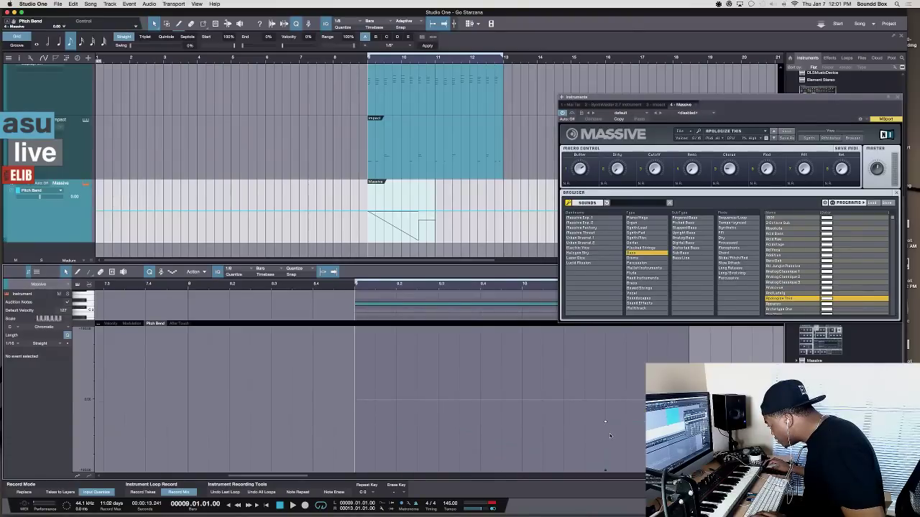
mouse_move(606, 425)
left_click_drag(606, 424, 609, 404)
key("space")
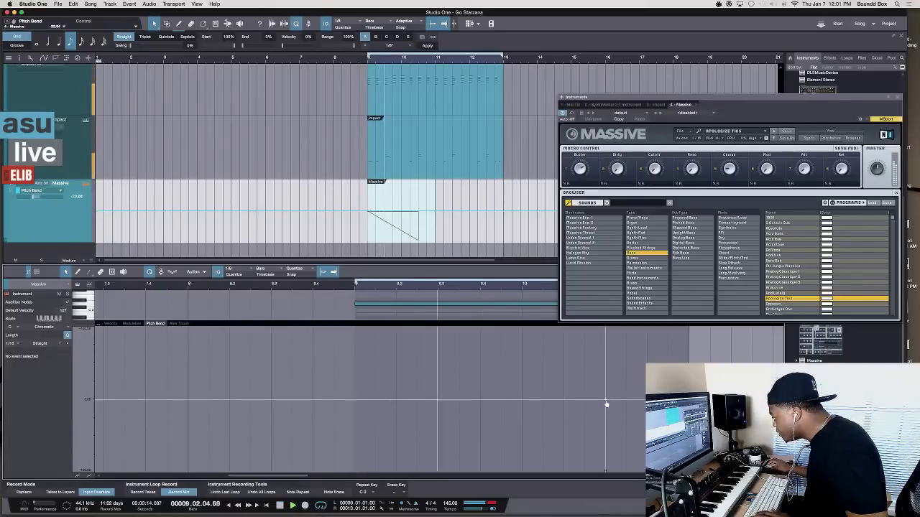
- Try to move the pitch bend start point earlier and extend the Massive part's start back to 8.3
left_click(414, 304)
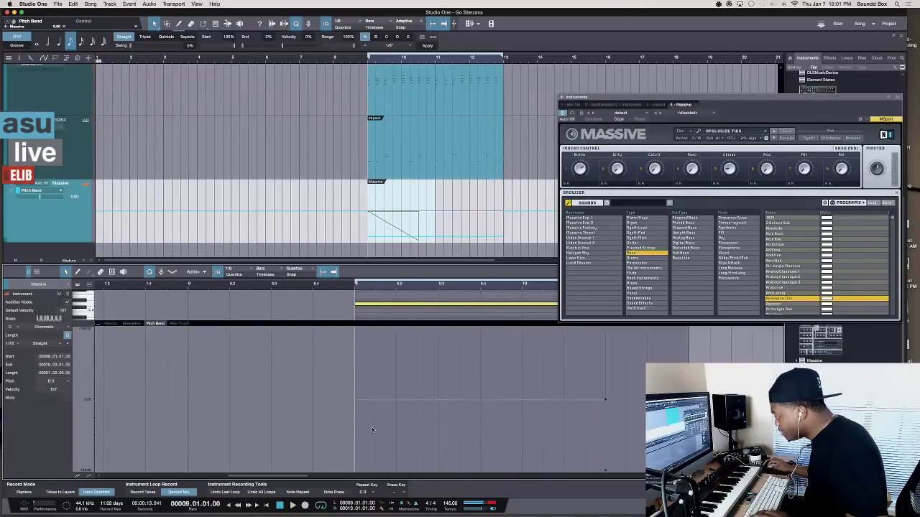
left_click(362, 404)
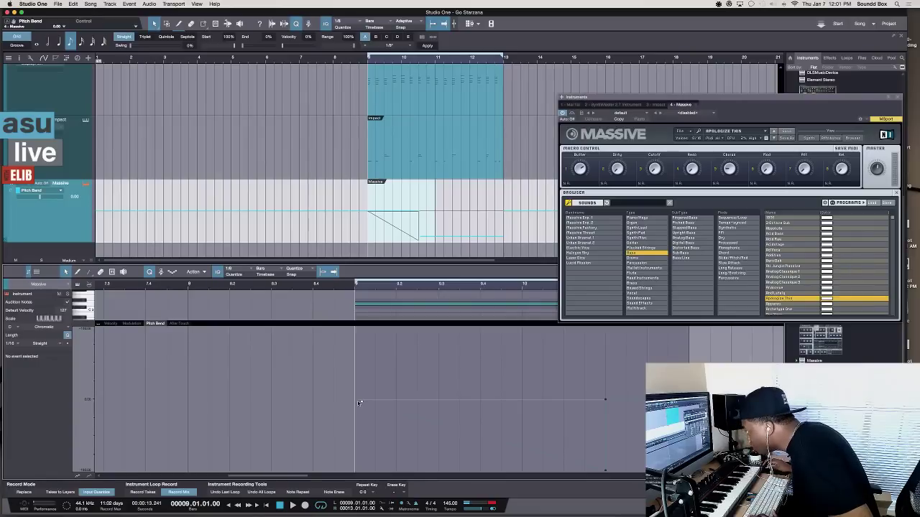
left_click_drag(360, 403, 349, 402)
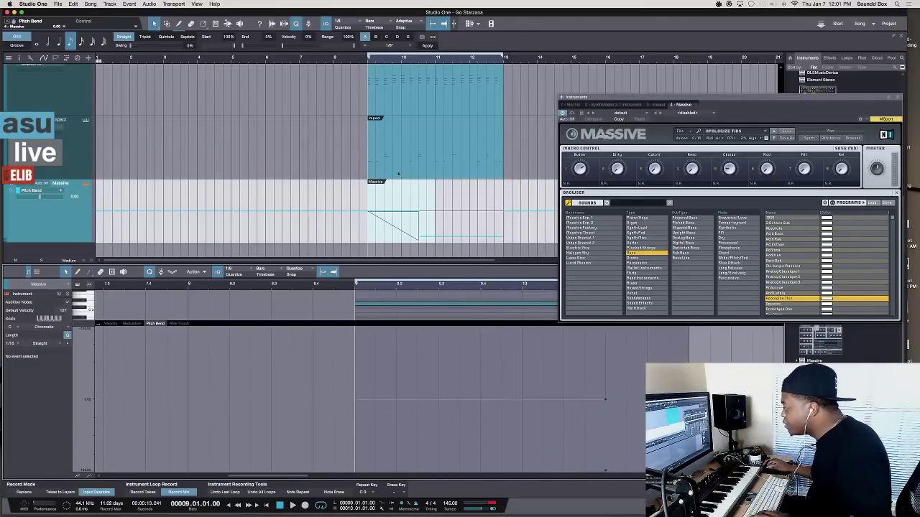
left_click_drag(368, 231, 349, 230)
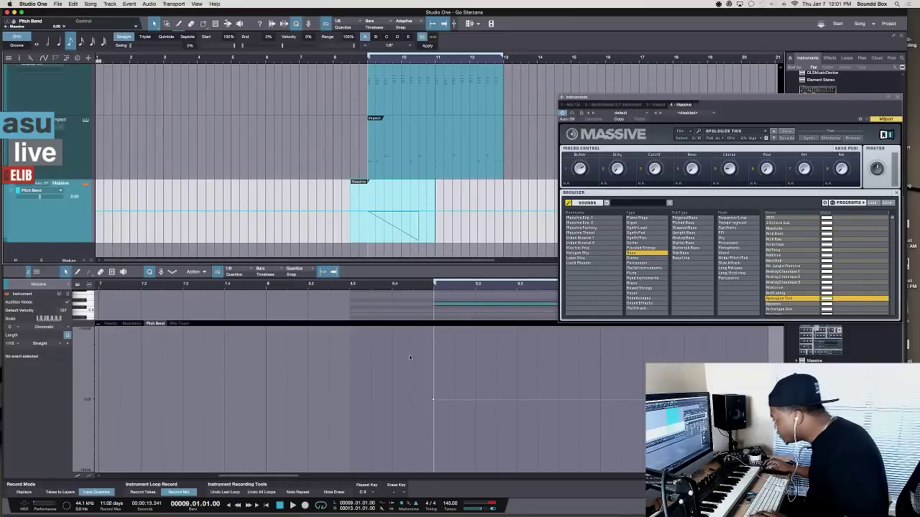
- Move the pitch bend line's start point slightly ahead of bar 9, between 8.4 and 9, and play the part back
left_click(432, 400)
left_click_drag(432, 400, 413, 400)
key("space")
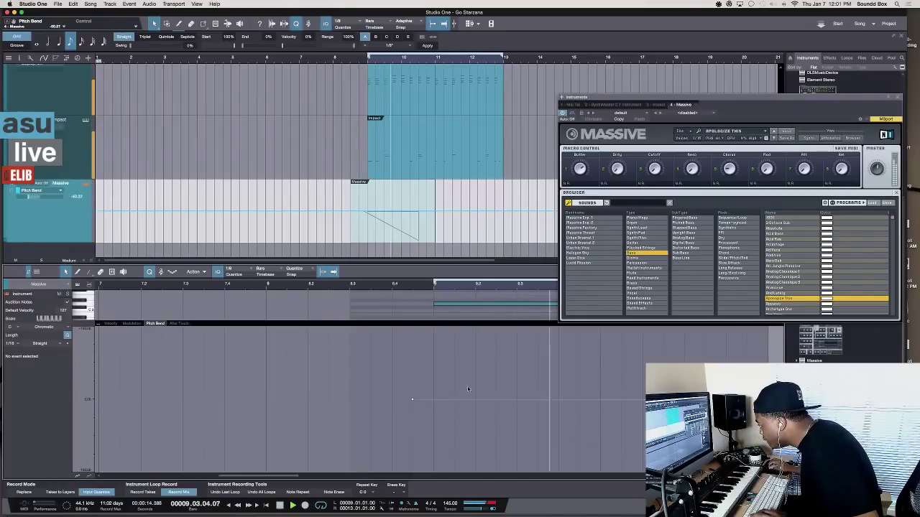
key("space")
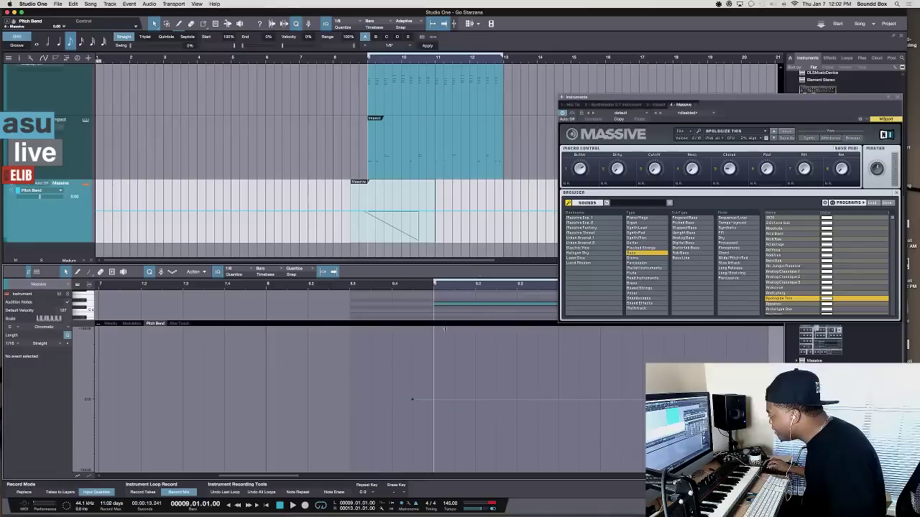
- Choose Pitch Bend - 4 - Massive - MIDI - Ch 1 as the Massive track's displayed automation parameter and play back
scroll(445, 381, "right", 5)
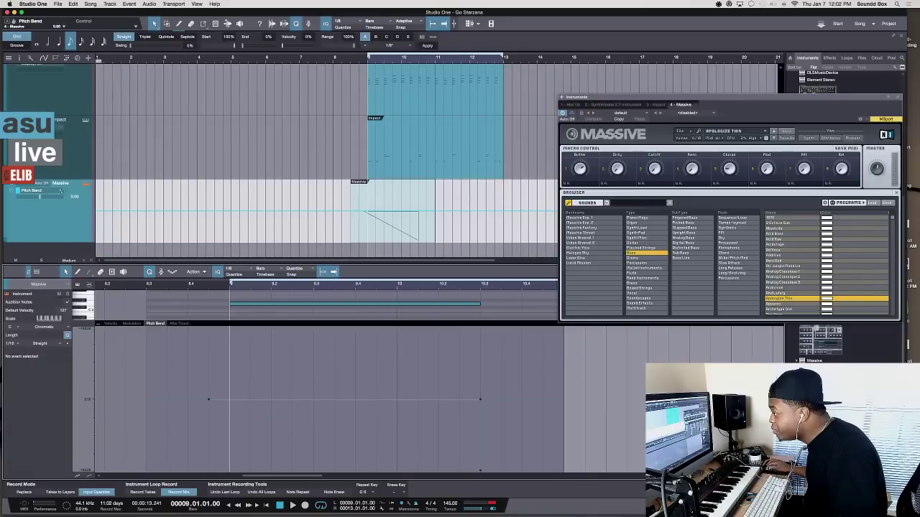
left_click(10, 192)
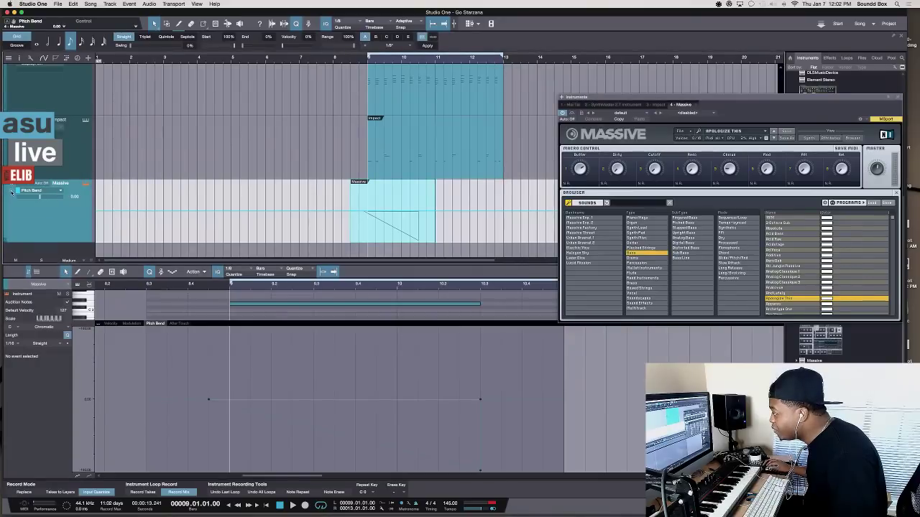
left_click(47, 191)
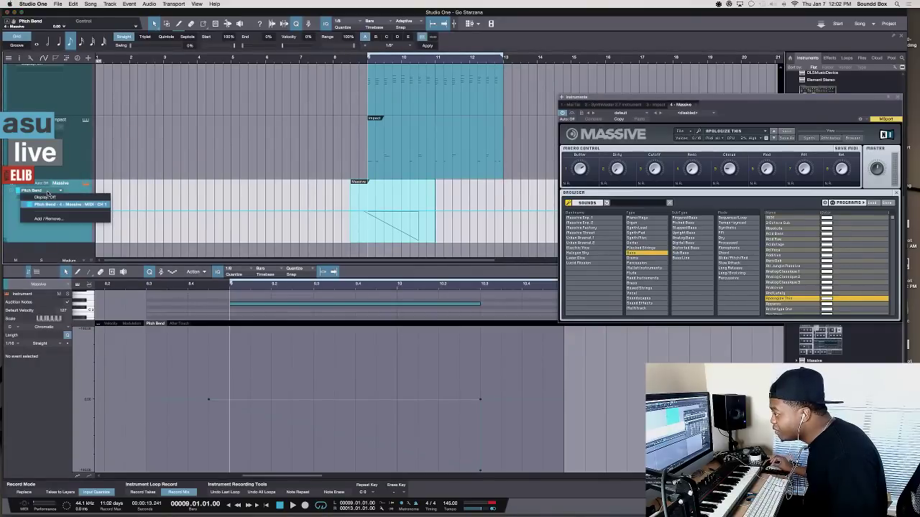
left_click(63, 205)
key("space")
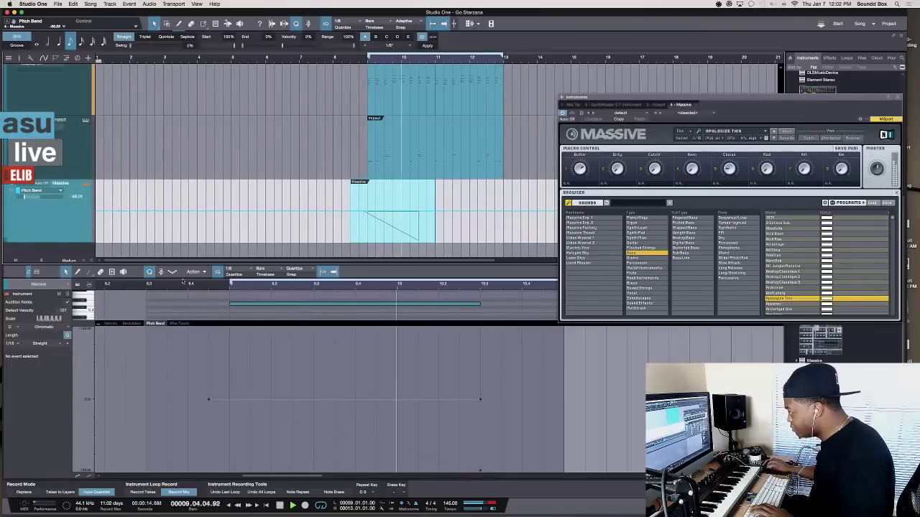
key("space")
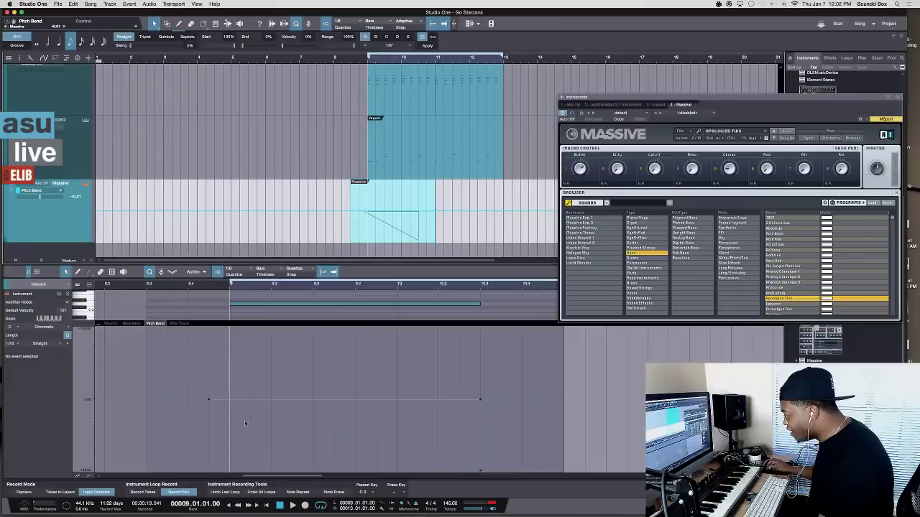
- Try to raise the pitch bend line's start point above 0 and play back
left_click(209, 401)
left_click_drag(209, 400, 215, 343)
key("space")
key("space")
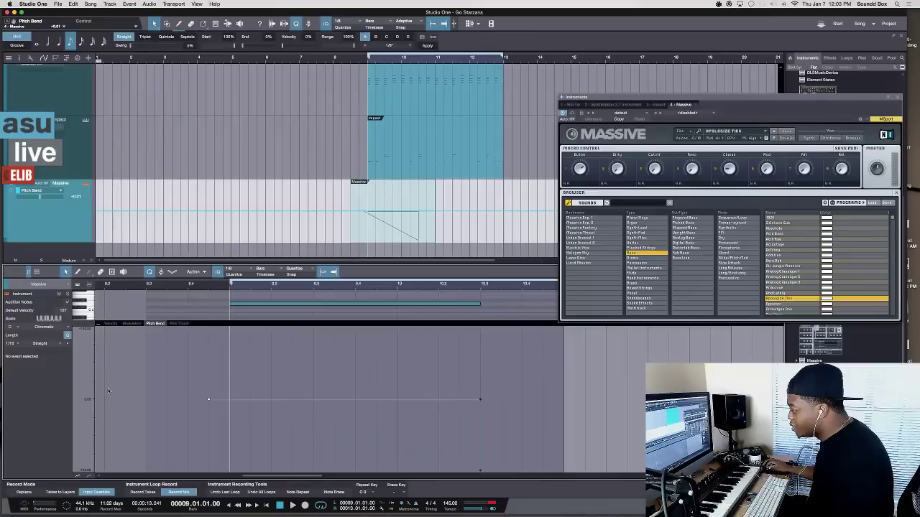
- Add a second controller lane below the pitch bend lane, try adjusting the bend's upper end point at 10.3, and play back
left_click(89, 477)
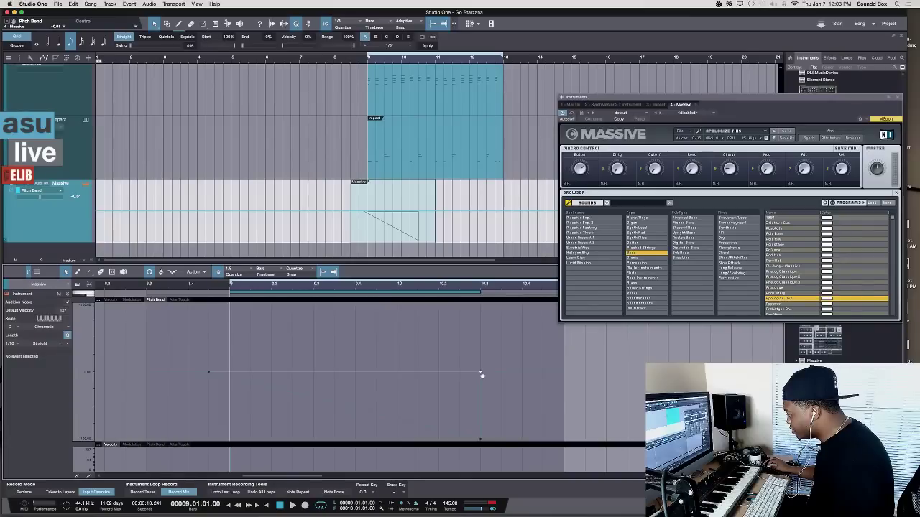
mouse_move(481, 375)
left_mouse_down()
mouse_move(480, 442)
mouse_move(477, 376)
left_mouse_up()
key("space")
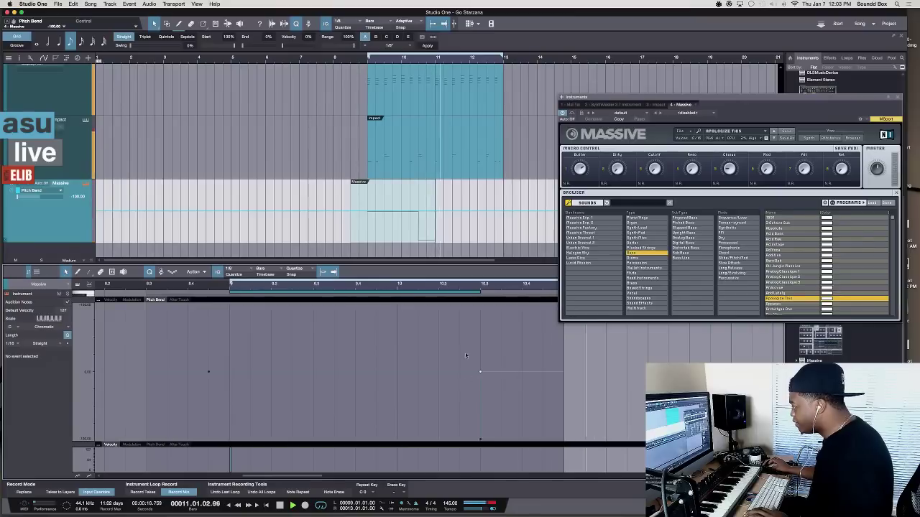
key("space")
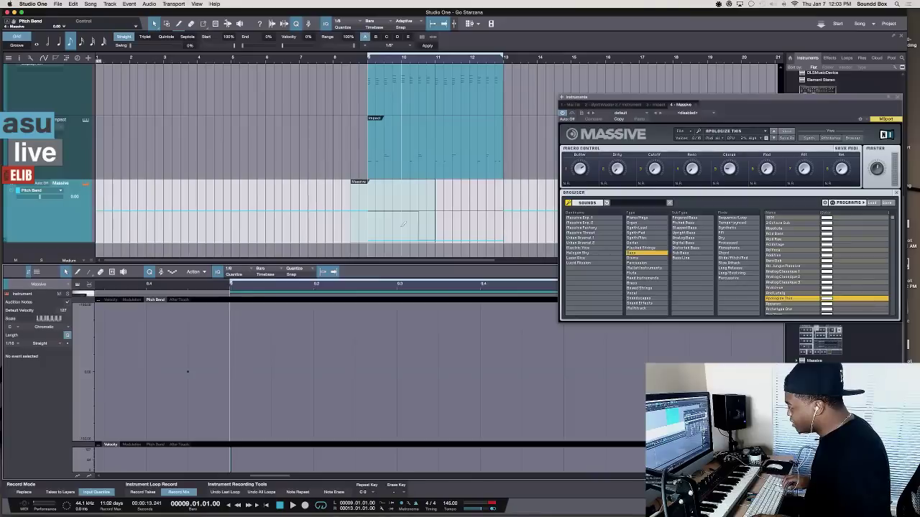
- In the Massive track's enlarged arrangement view, shape the pitch bend automation to fall from 0 at bar 9 to the minimum at 10.3, and play back
left_click(401, 227)
scroll(402, 225, "down", 4)
key("e")
key("e")
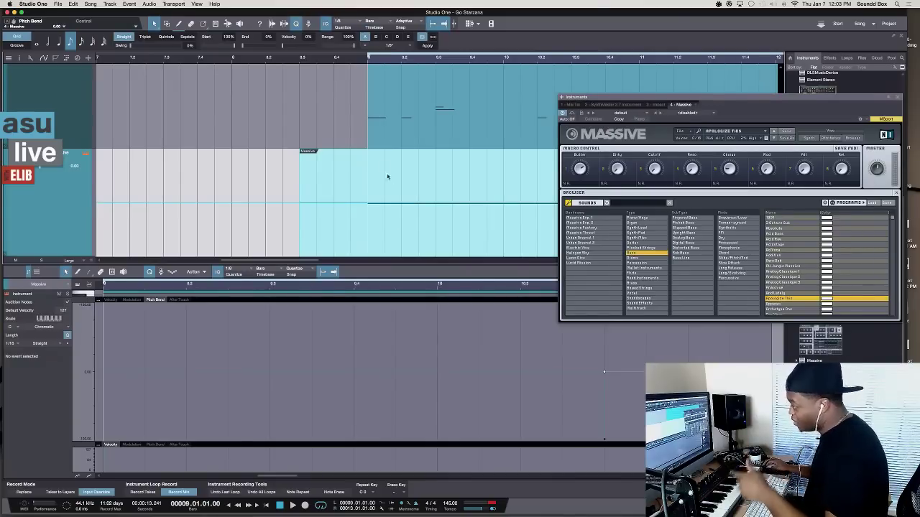
scroll(388, 180, "right", 3)
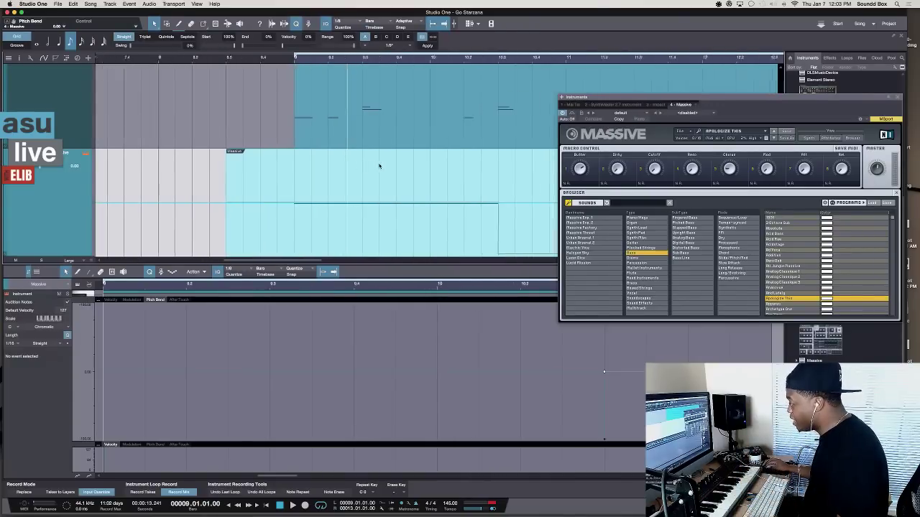
left_click(261, 206)
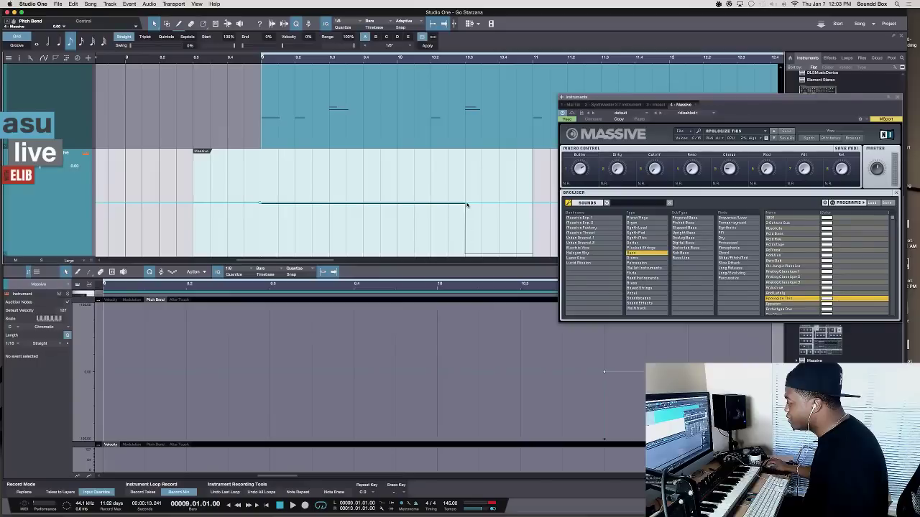
left_click(463, 206)
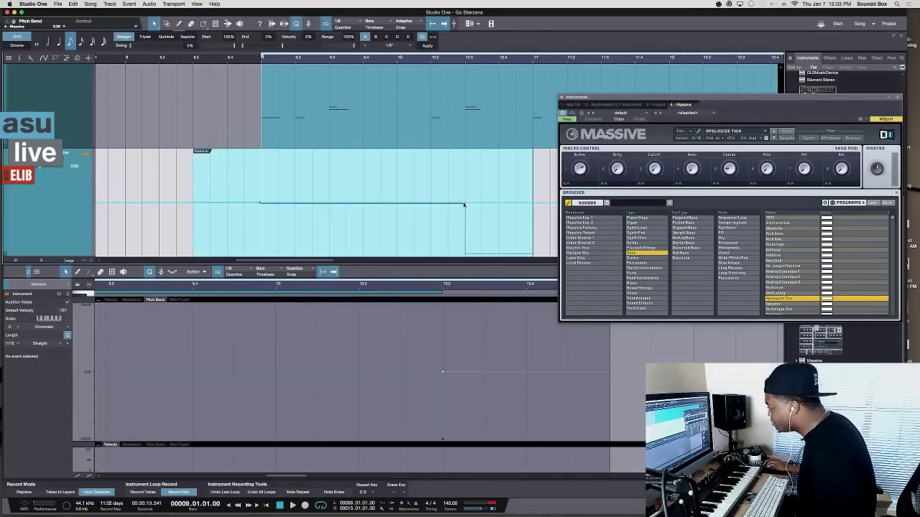
left_click(465, 206)
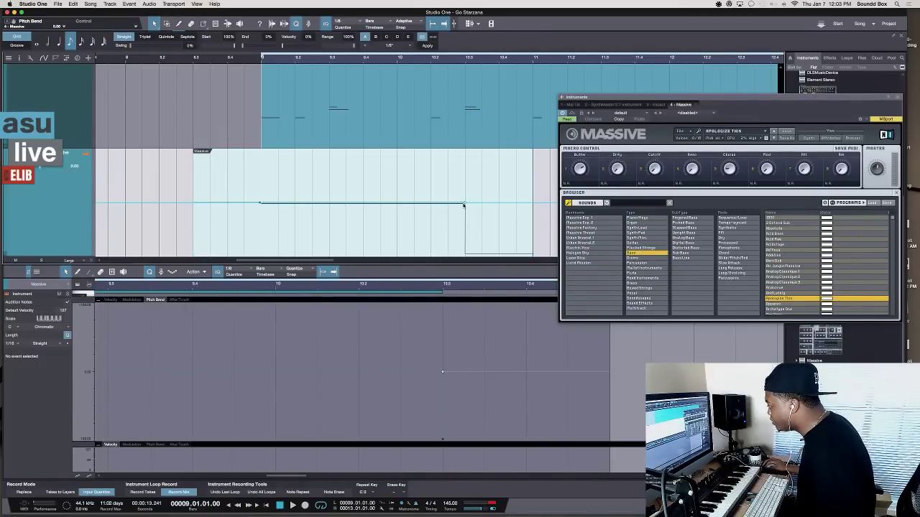
left_click_drag(465, 205, 464, 253)
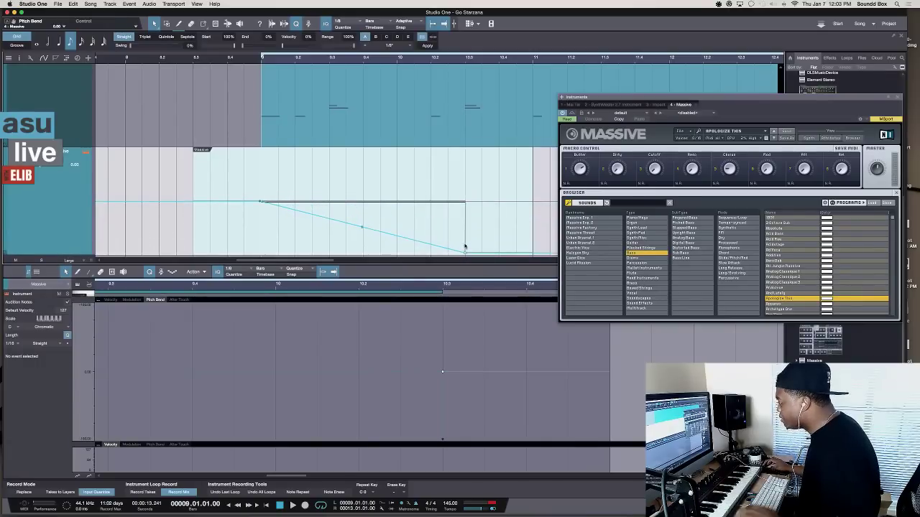
key("space")
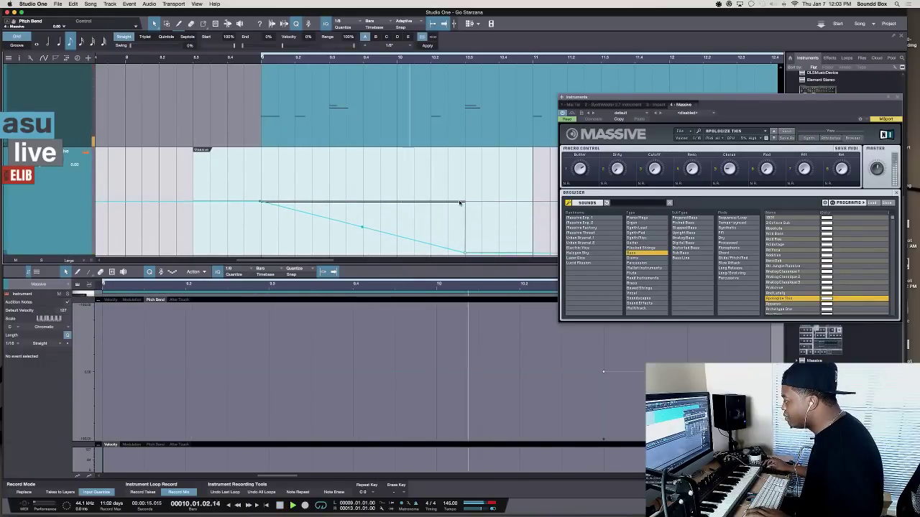
key("space")
- Remove the falling automation line and record a live pitch bend performance over the Massive part from bar 9
left_click(400, 218)
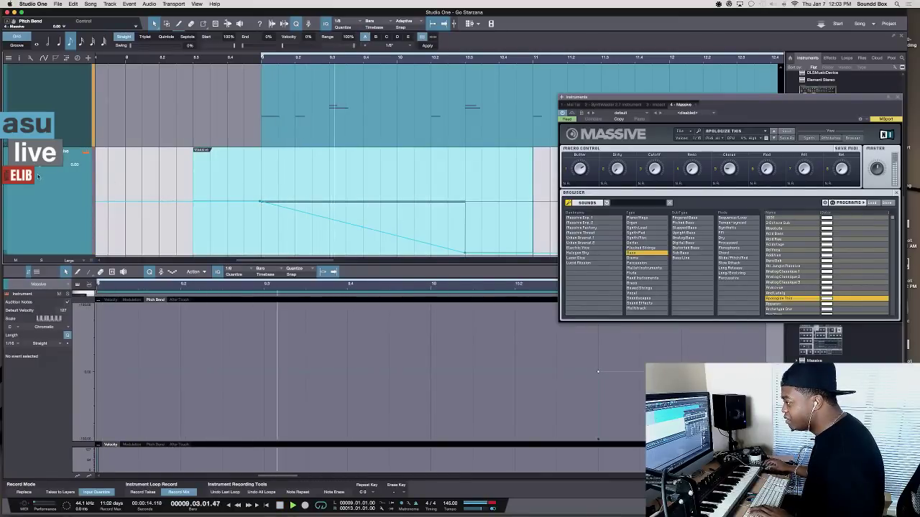
key("Delete")
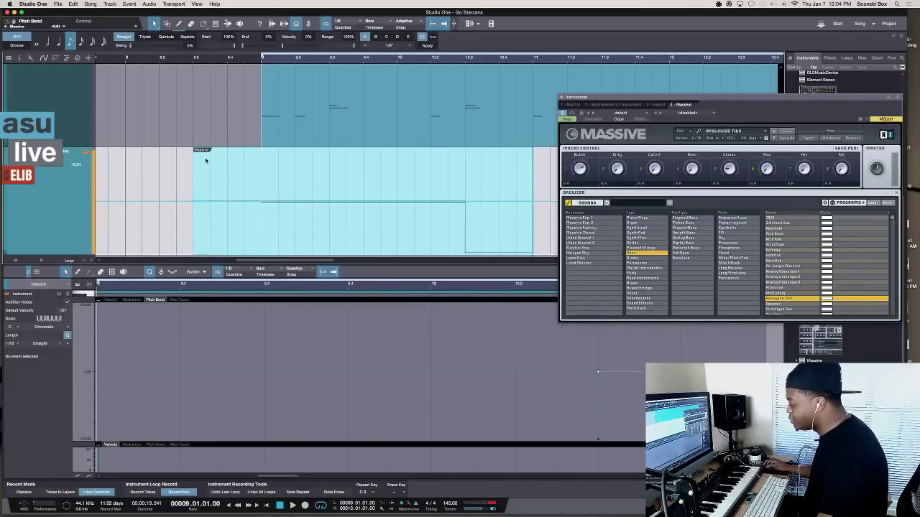
key("KP_Multiply")
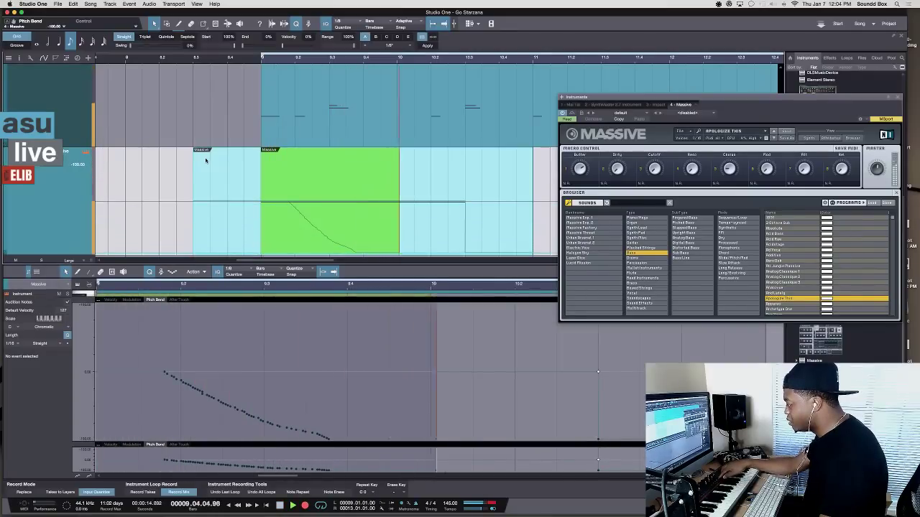
key("space")
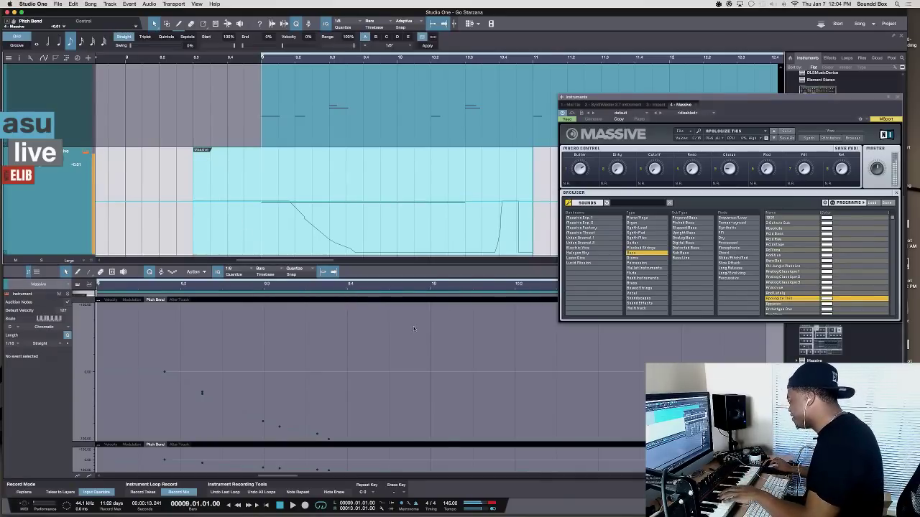
- Load the bass preset directly below Apologize This in Massive, play back, and check the part's editing options without applying any
left_click(791, 304)
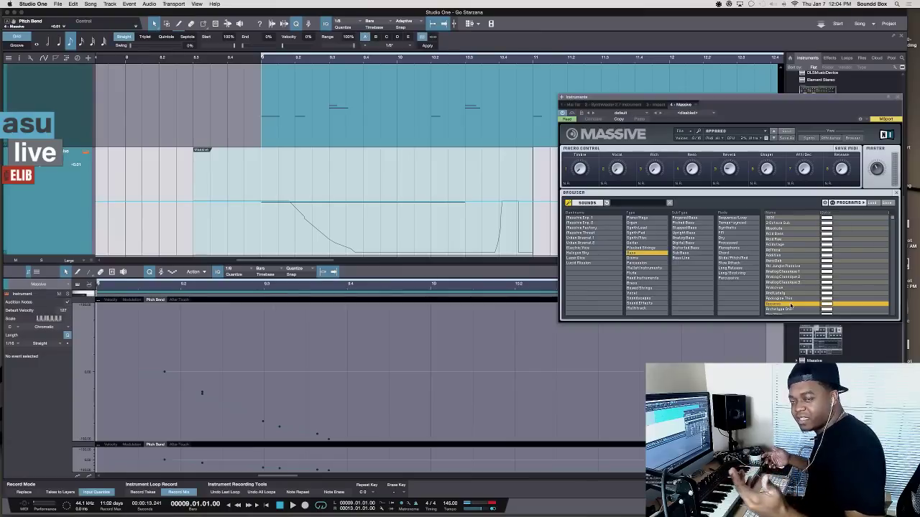
key("space")
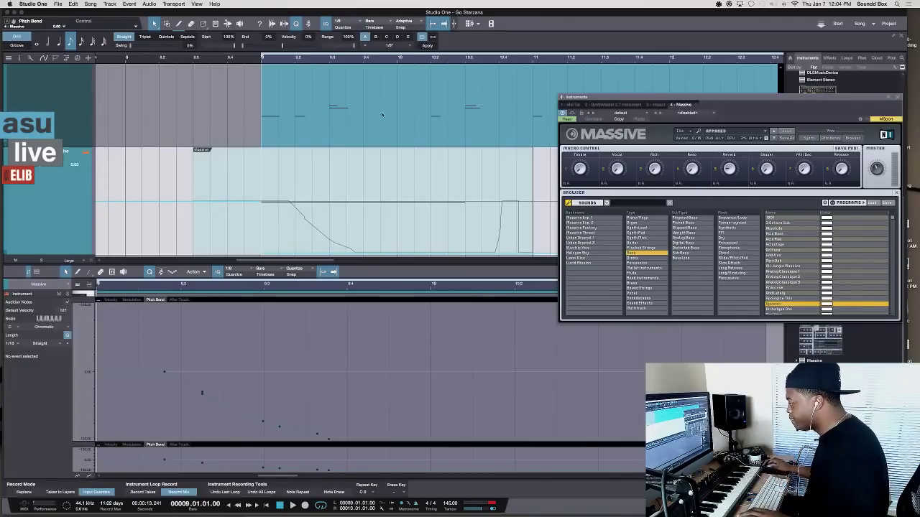
left_click(371, 229)
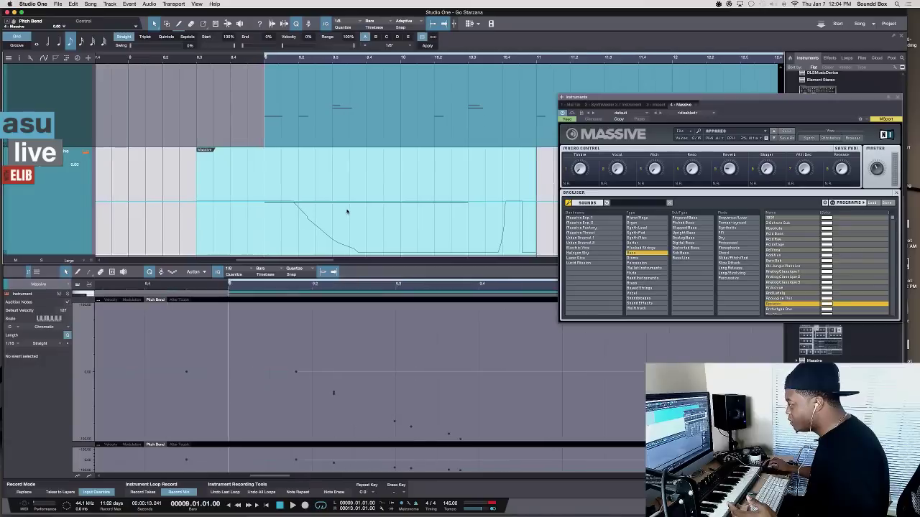
right_click(332, 228)
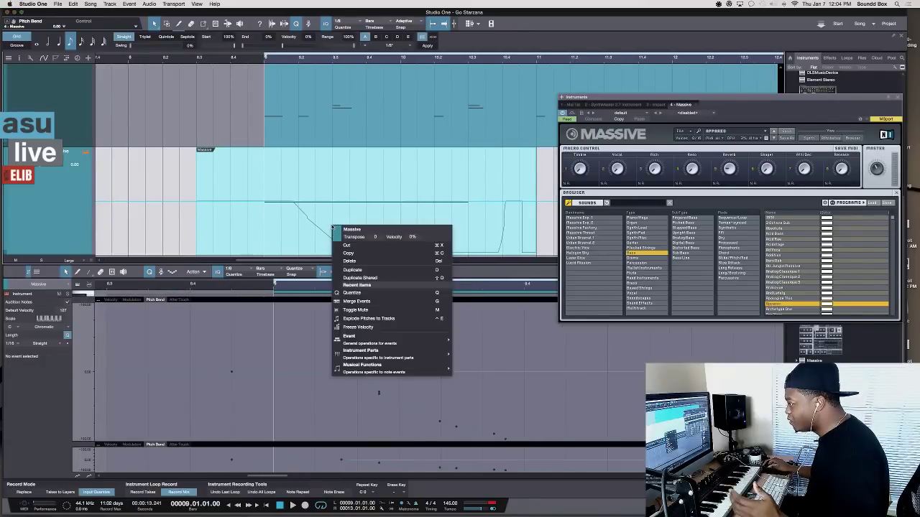
left_click(222, 221)
- Delete all the recorded pitch bend points from the Massive part, including the rise and drop after the note's end
left_click(307, 396)
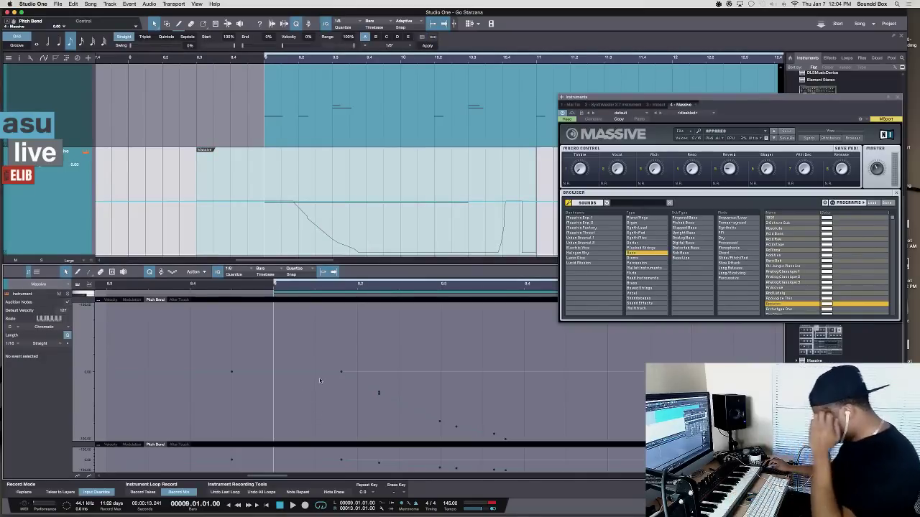
left_click_drag(204, 358, 566, 433)
key("Delete")
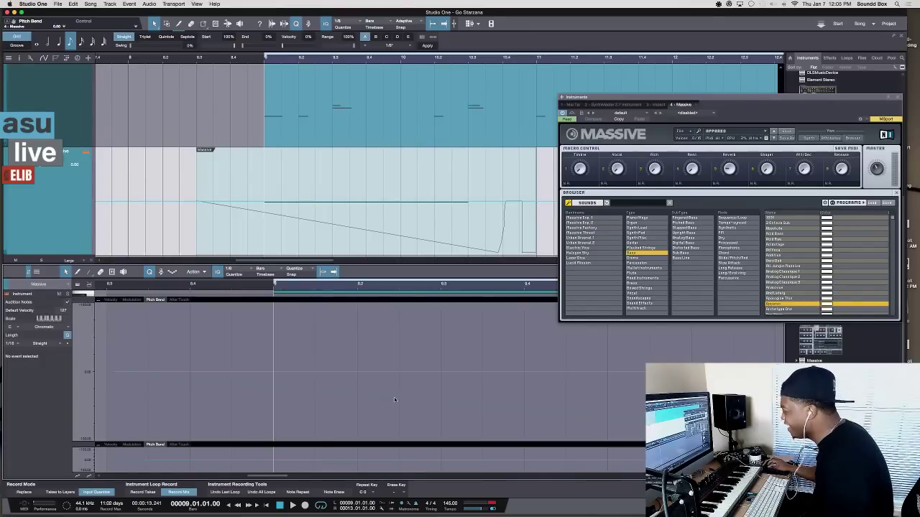
key("space")
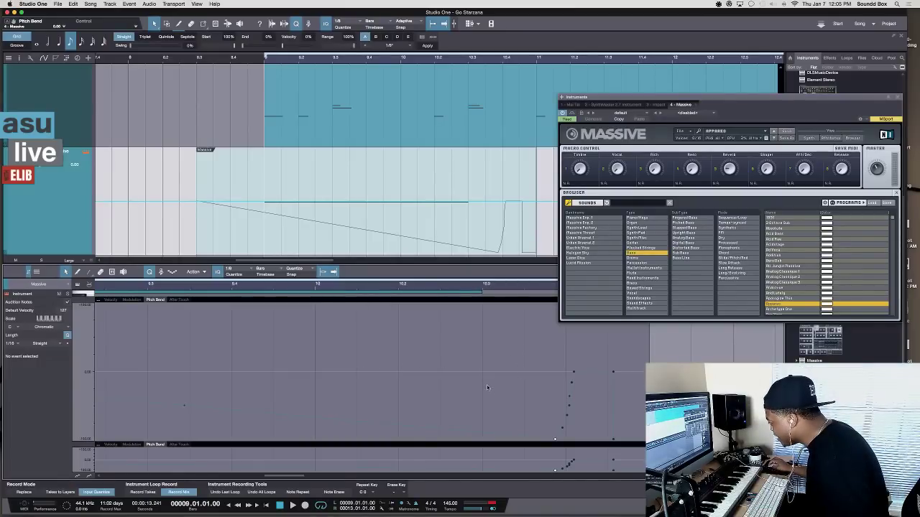
left_click_drag(483, 365, 653, 365)
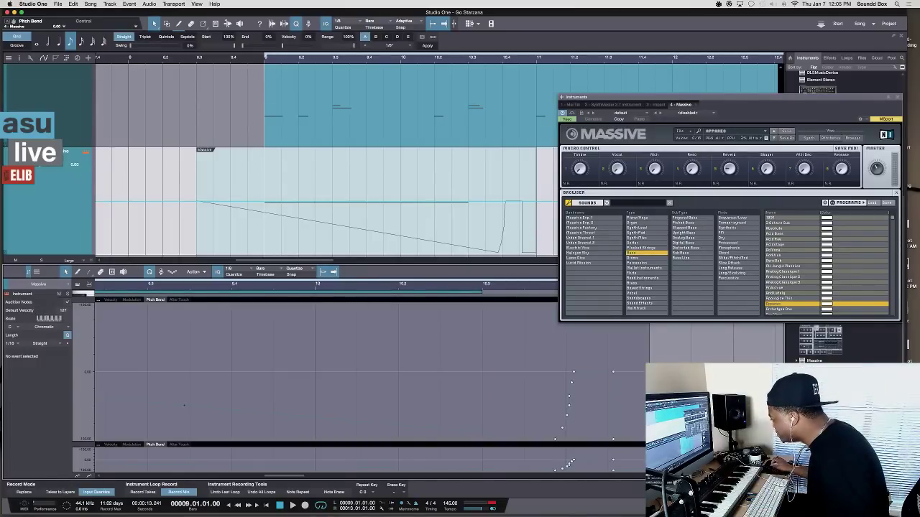
key("Delete")
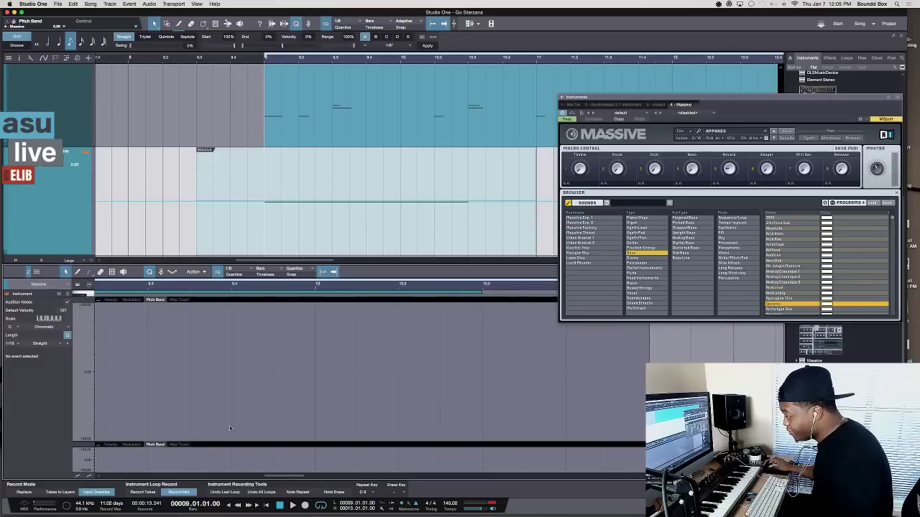
- Shrink the pitch bend lane to enlarge the note area and bring the bass note from bar 9 into view
scroll(288, 421, "right", 3)
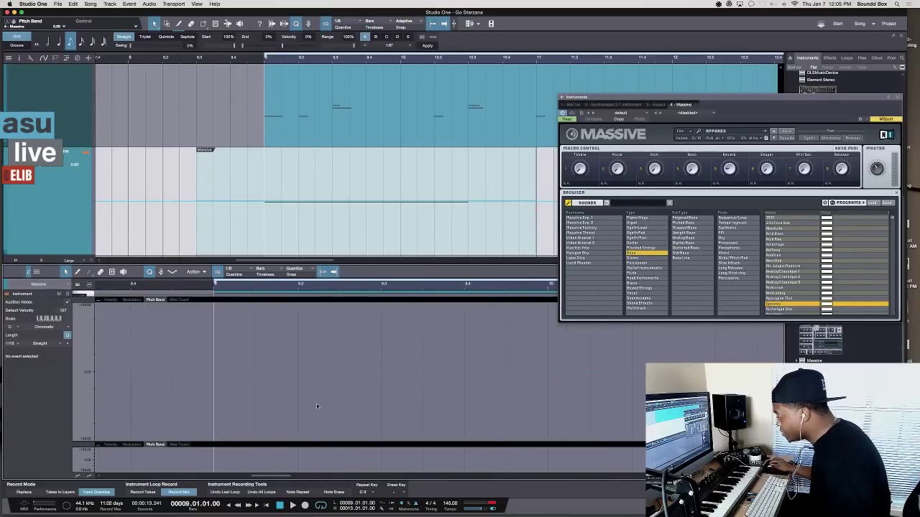
scroll(317, 407, "right", 15)
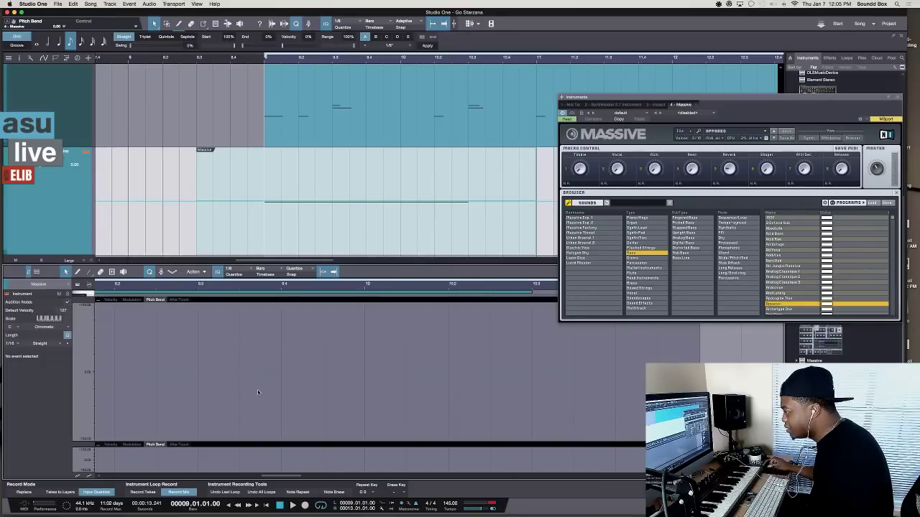
left_click_drag(281, 306, 280, 388)
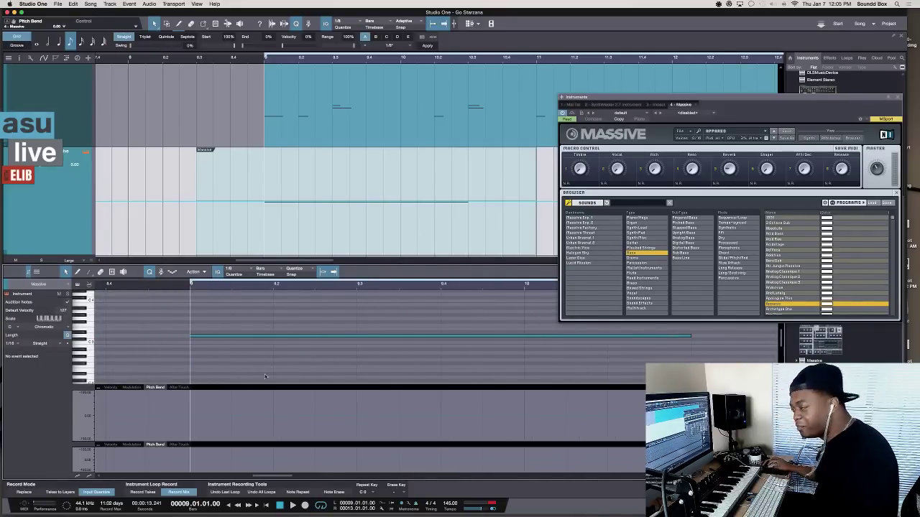
scroll(200, 351, "down", 2)
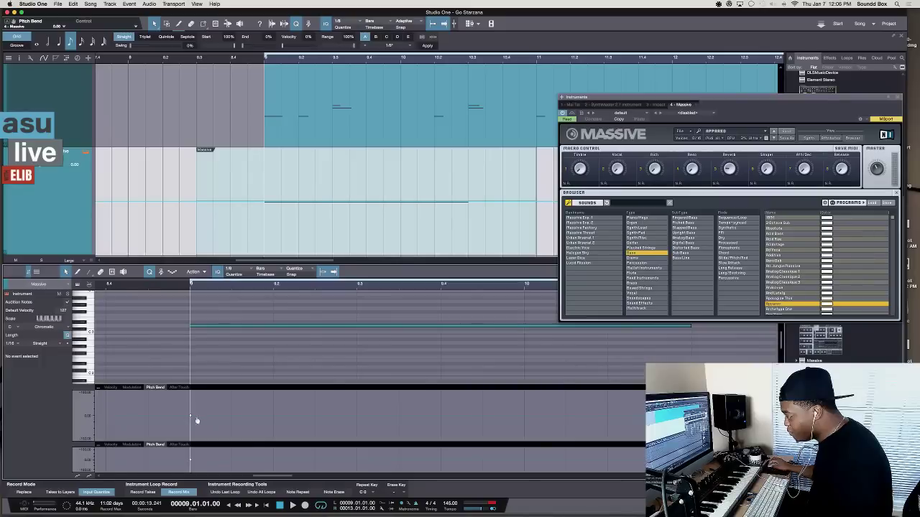
- Add a pitch bend point at beat 9.4, lower it to -100 so the bend falls from bar 9, and play back
left_click(440, 415)
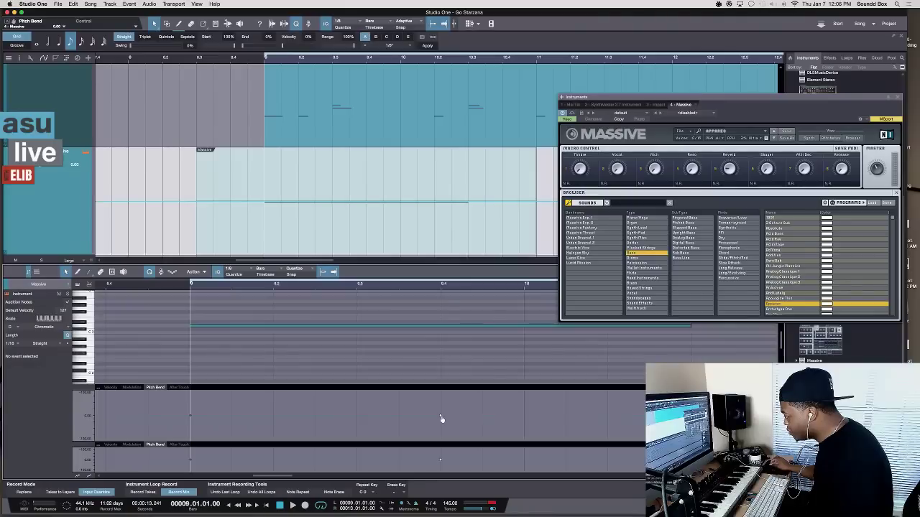
left_click_drag(442, 419, 441, 449)
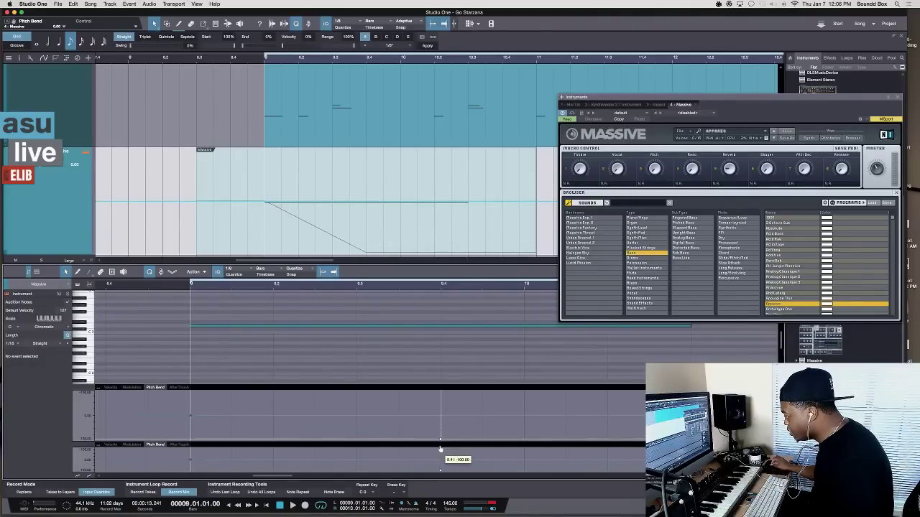
key("space")
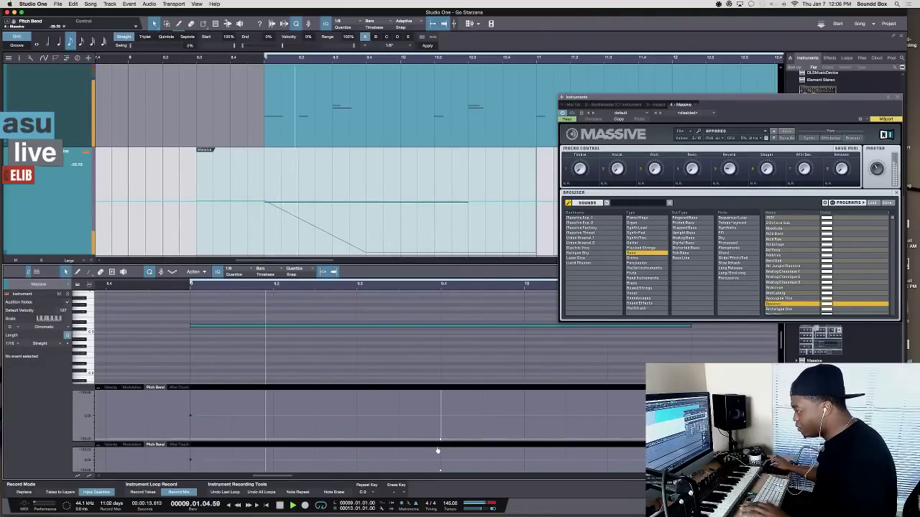
key("space")
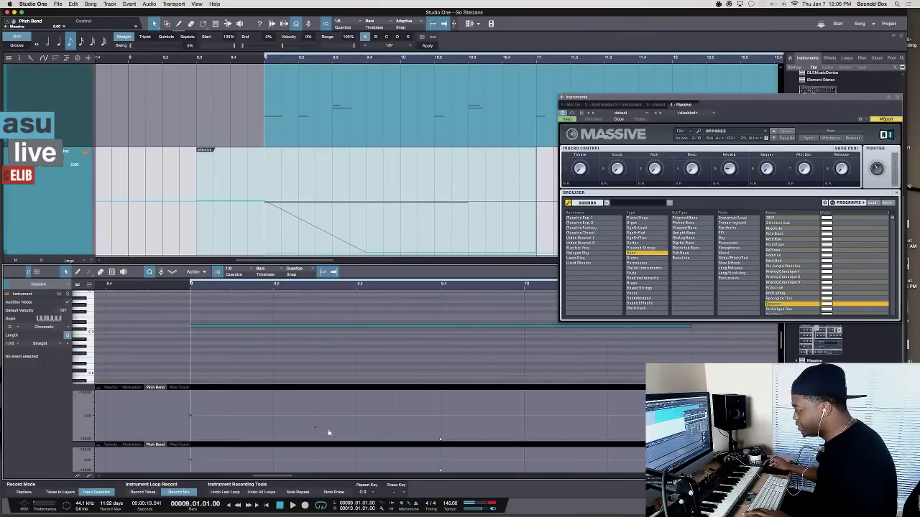
- Add pitch bend points half a beat after bar 9 to delay the start of the fall, and play back
left_click(231, 422)
left_click_drag(230, 421, 242, 423)
key("space")
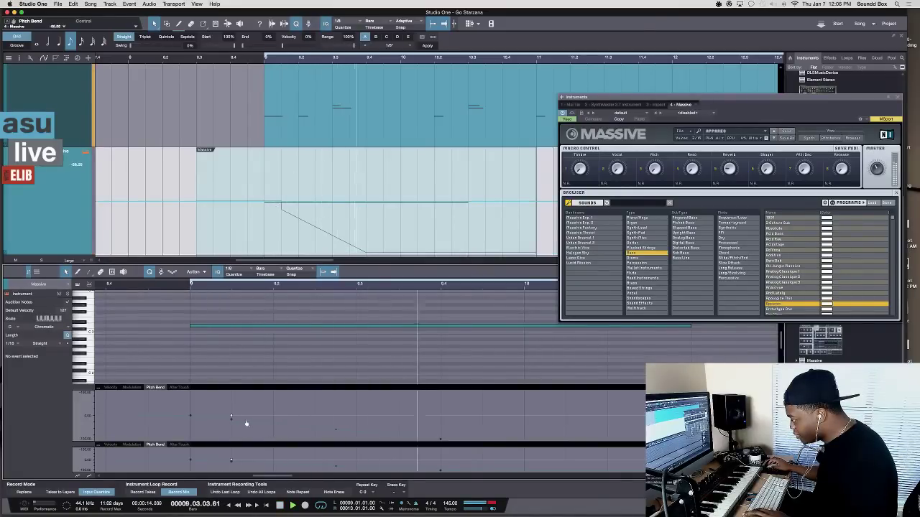
key("space")
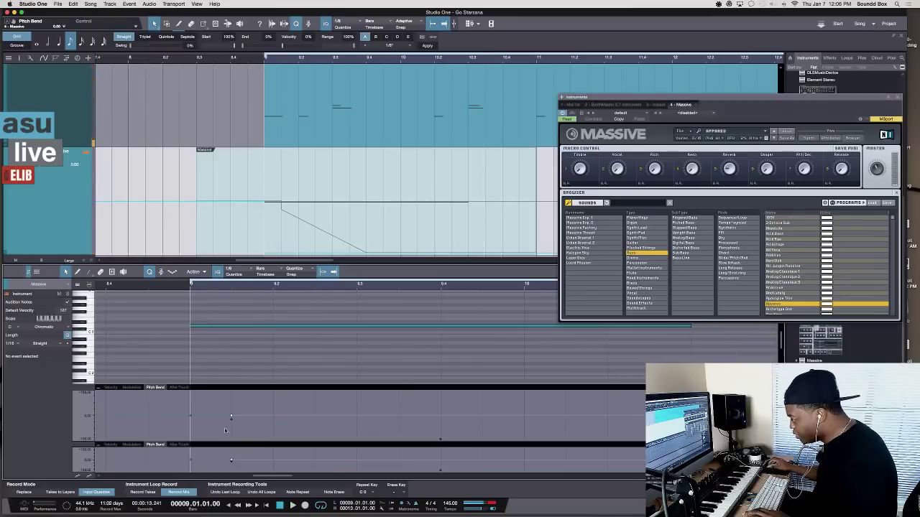
- Move the start of the pitch bend's fall to beat 9.2 and play back from bar 9
mouse_move(232, 423)
left_click_drag(233, 423, 273, 419)
key("space")
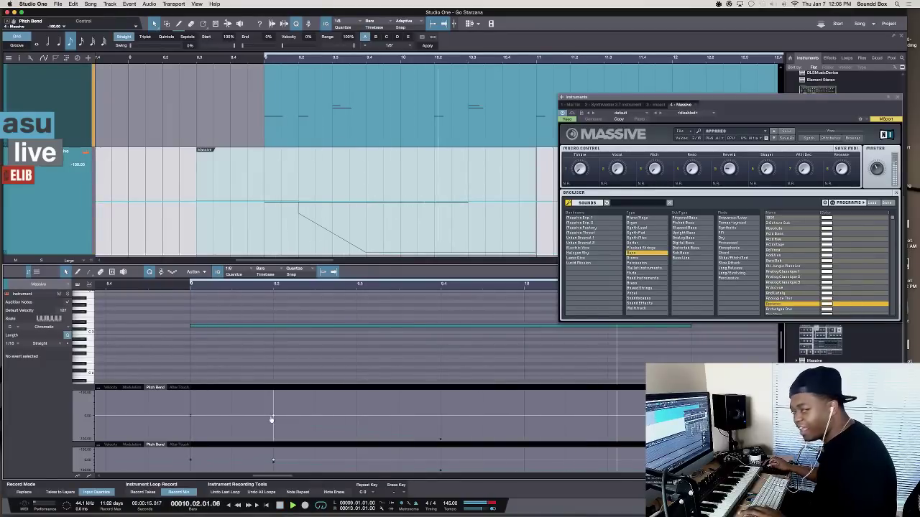
key("space")
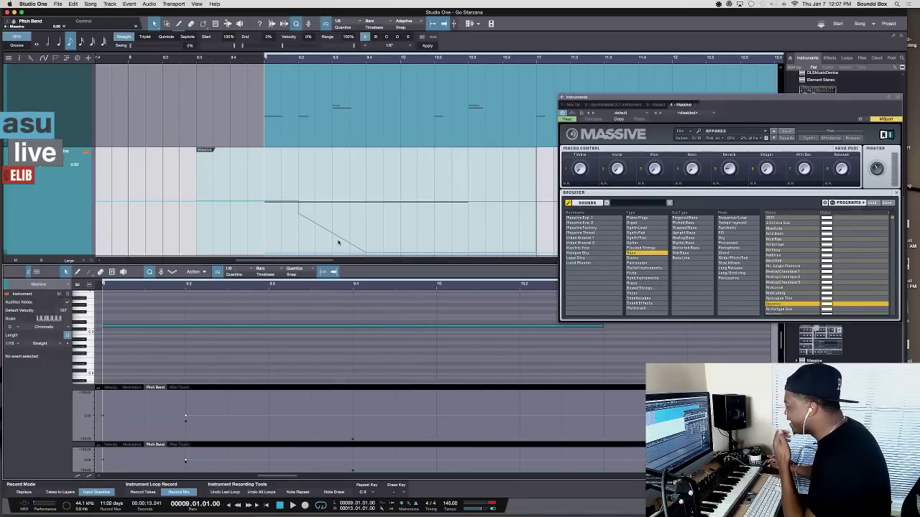
- Play the bent bass note with the drums from bar 9 several times, and close the Massive window
key("space")
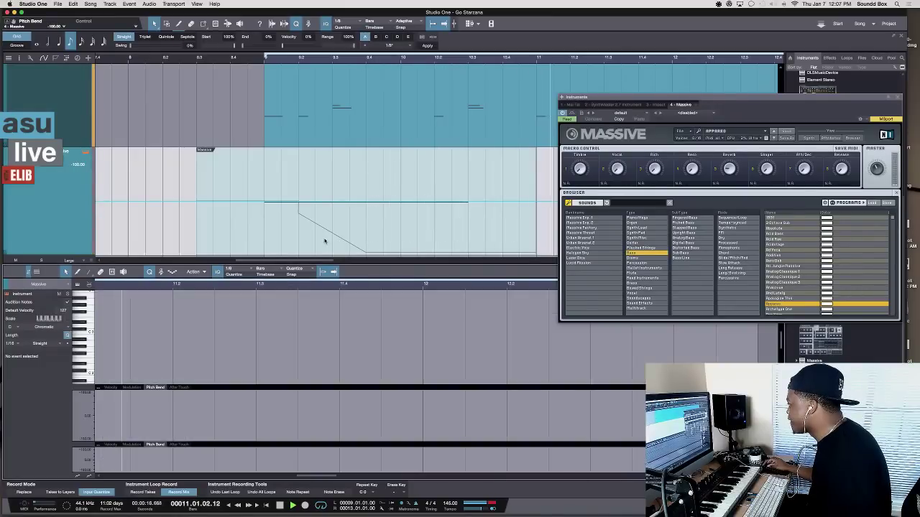
key("space")
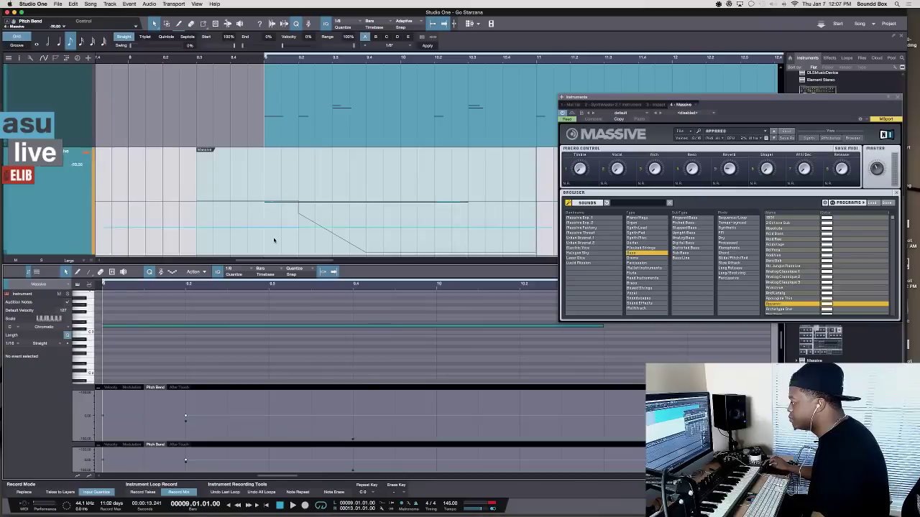
key("space")
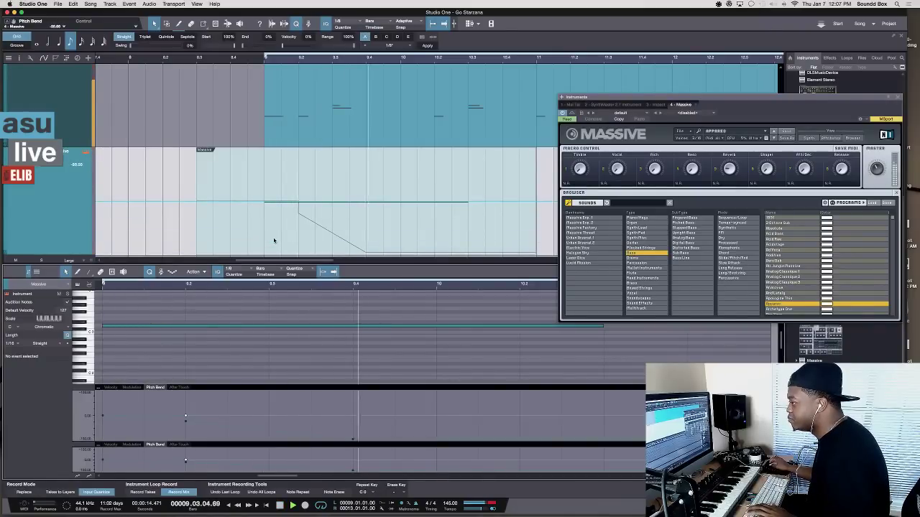
key("space")
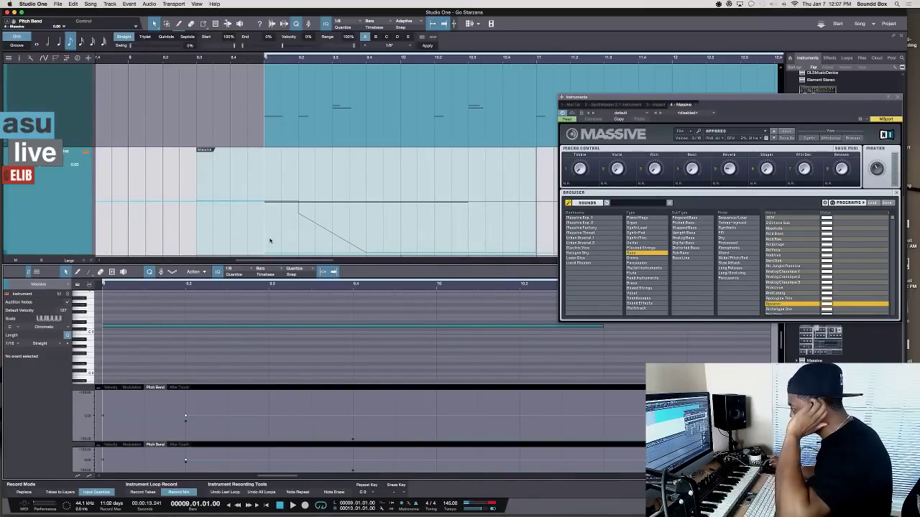
key("space")
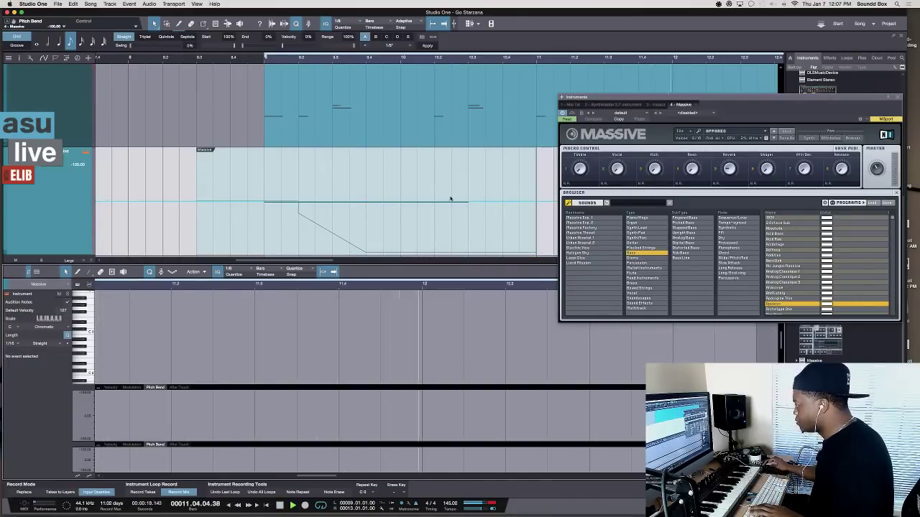
left_click(896, 96)
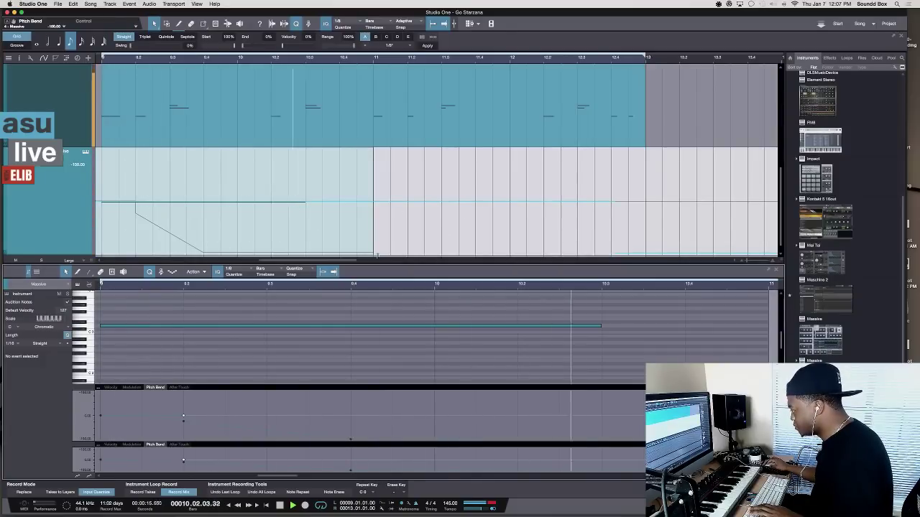
key("space")
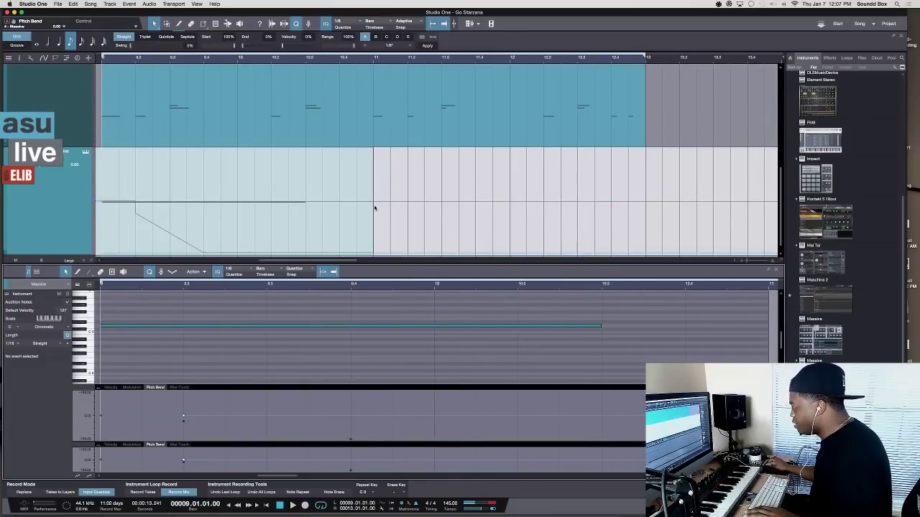
- Extend the Massive part to bar 13, lengthen its bass note to a full 4 bars, and play back
left_click(372, 209)
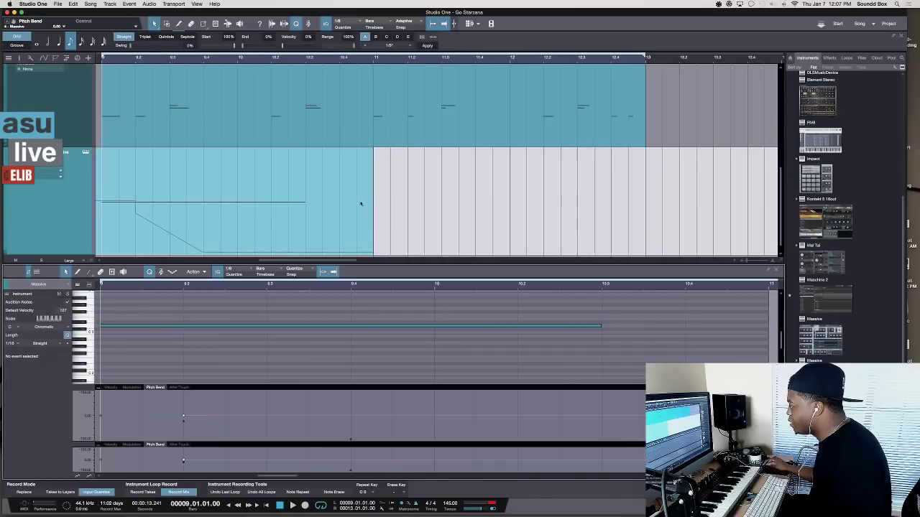
left_click_drag(372, 204, 645, 232)
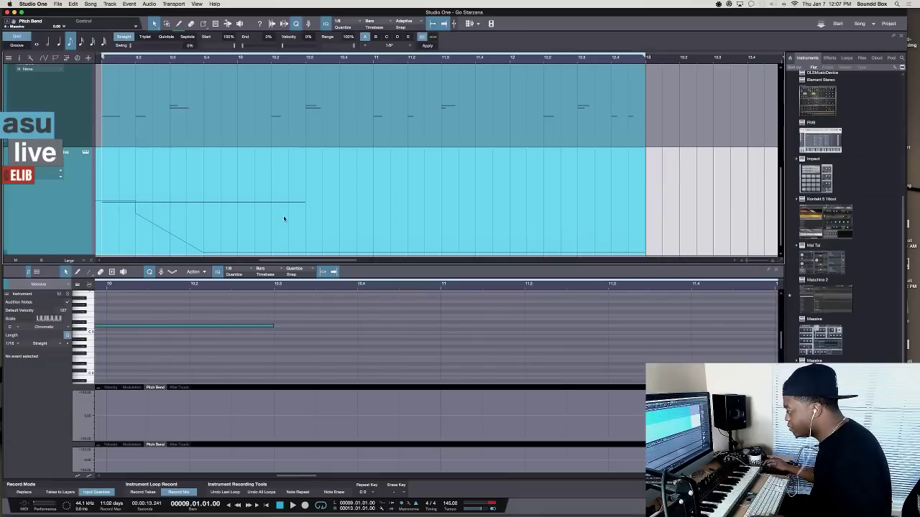
left_click_drag(273, 329, 699, 335)
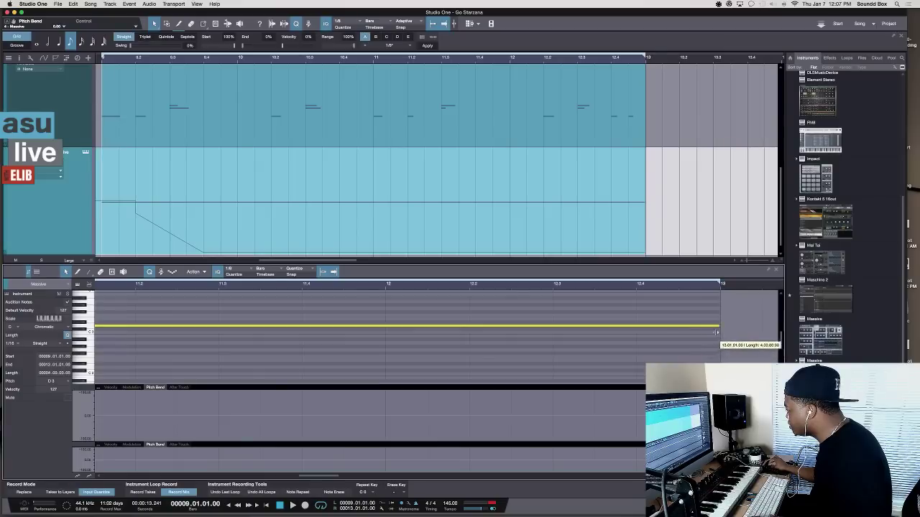
key("space")
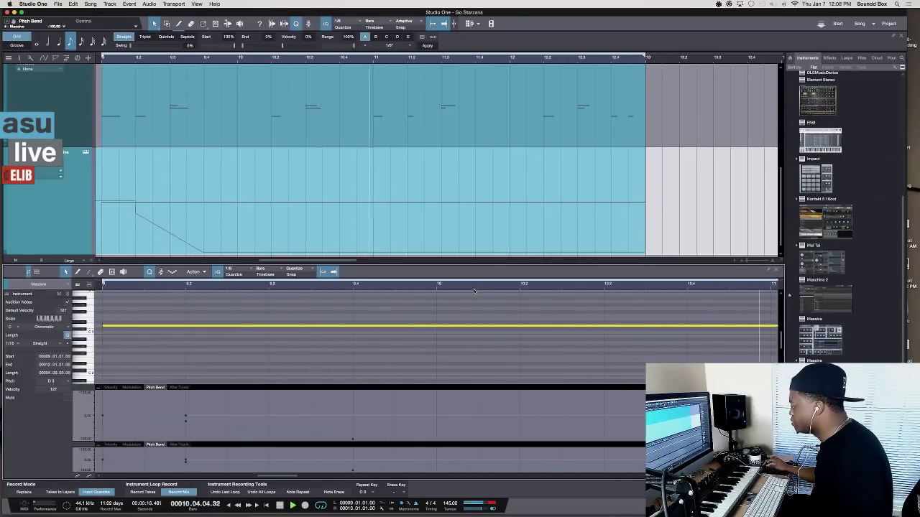
key("space")
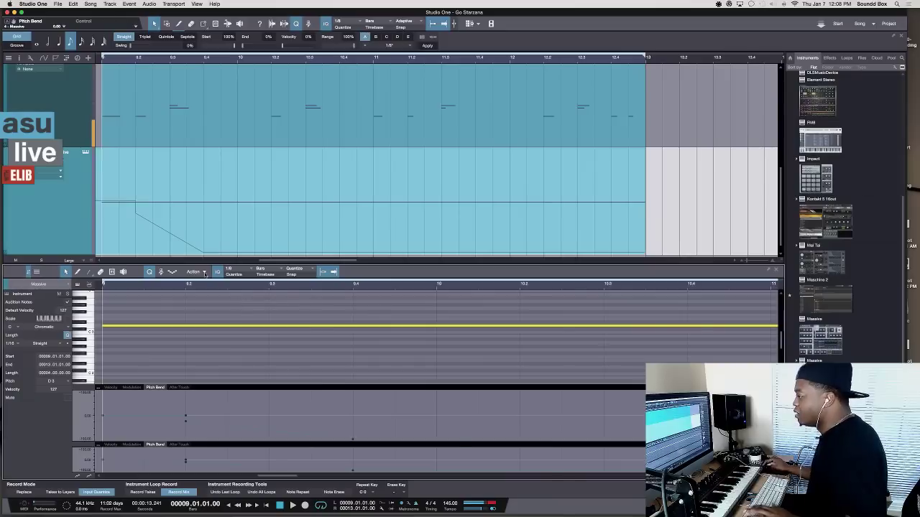
- Reopen the Massive instrument, browse its sound list, and load the Analogica preset for an audition
left_click(86, 155)
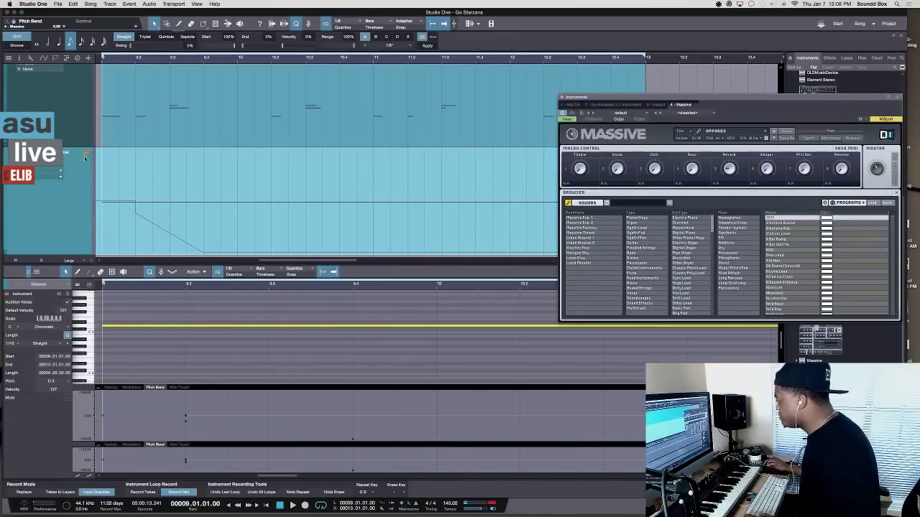
scroll(785, 263, "down", 10)
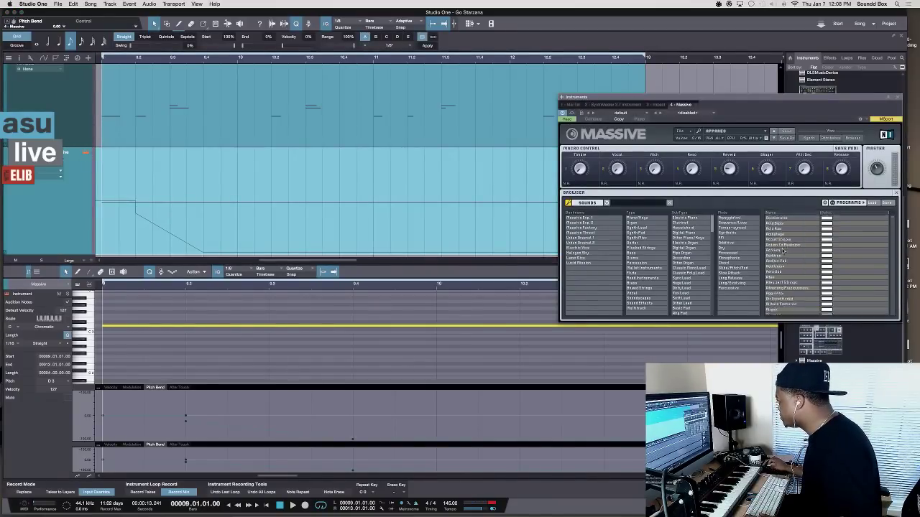
scroll(785, 253, "down", 2)
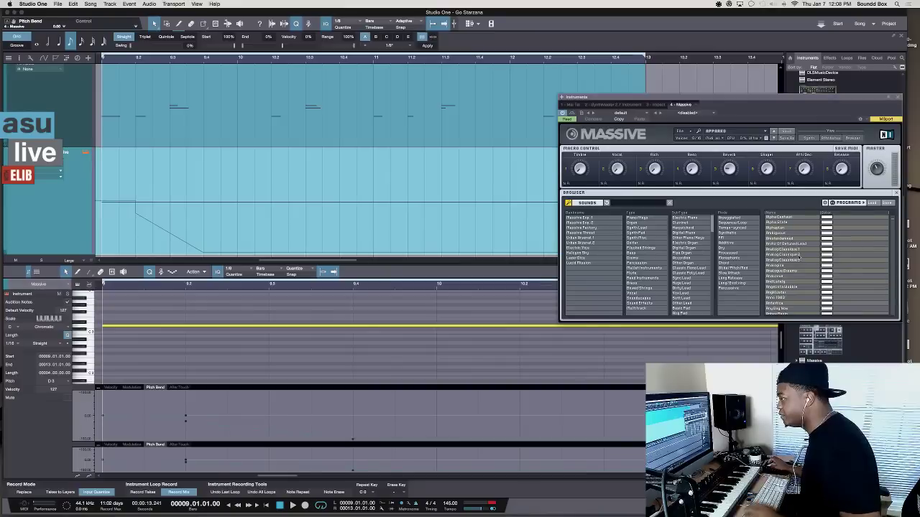
left_click(794, 265)
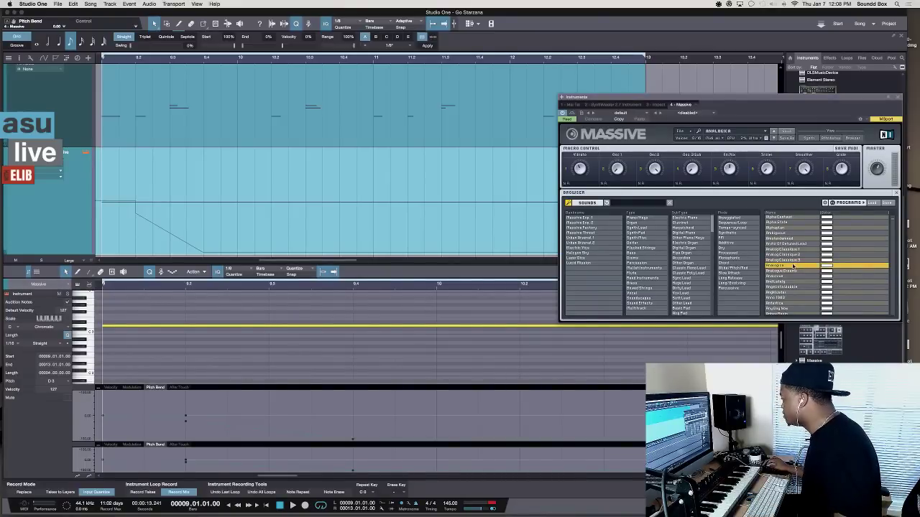
key("space")
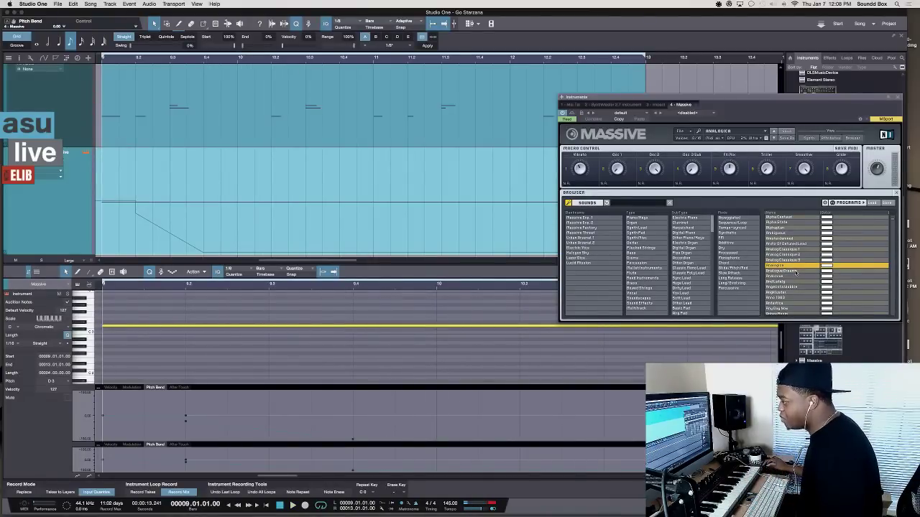
- Load the Anno 1983 preset, play it back from bar 9, and view its synth settings before returning to the browser
scroll(795, 272, "down", 1)
left_click(799, 284)
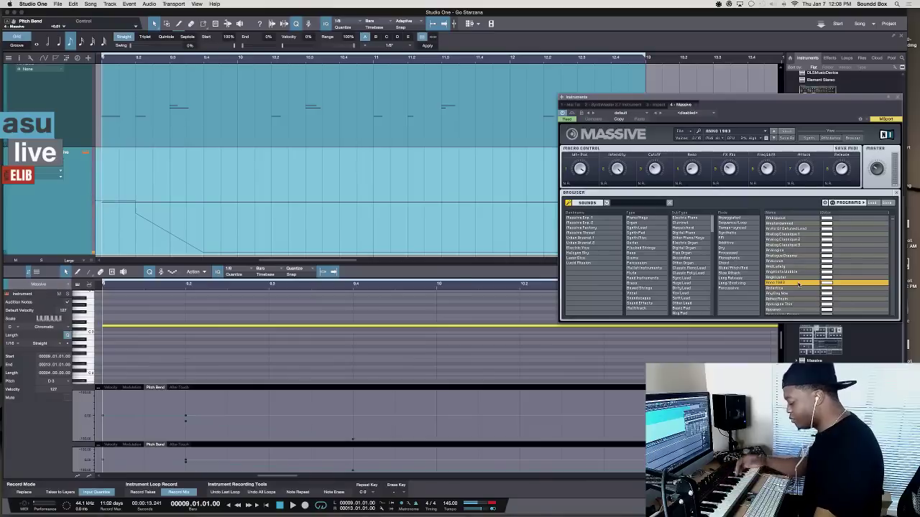
key("space")
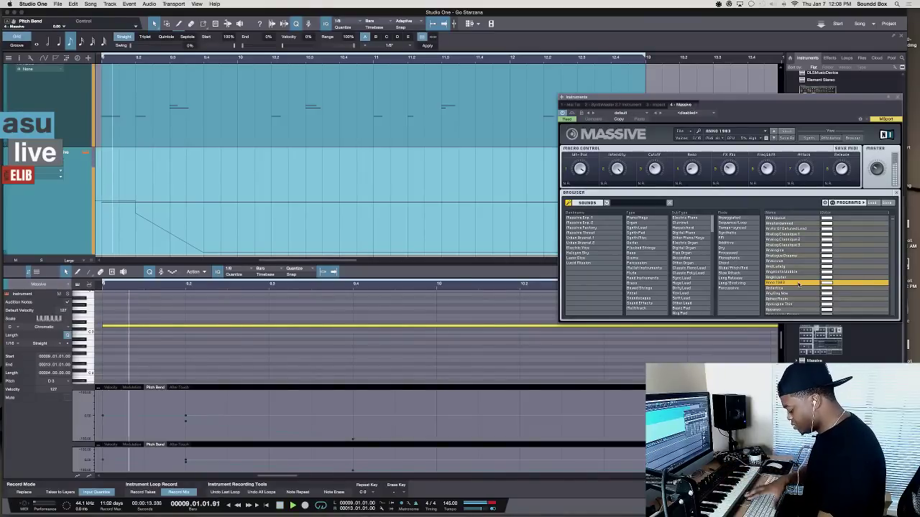
key("space")
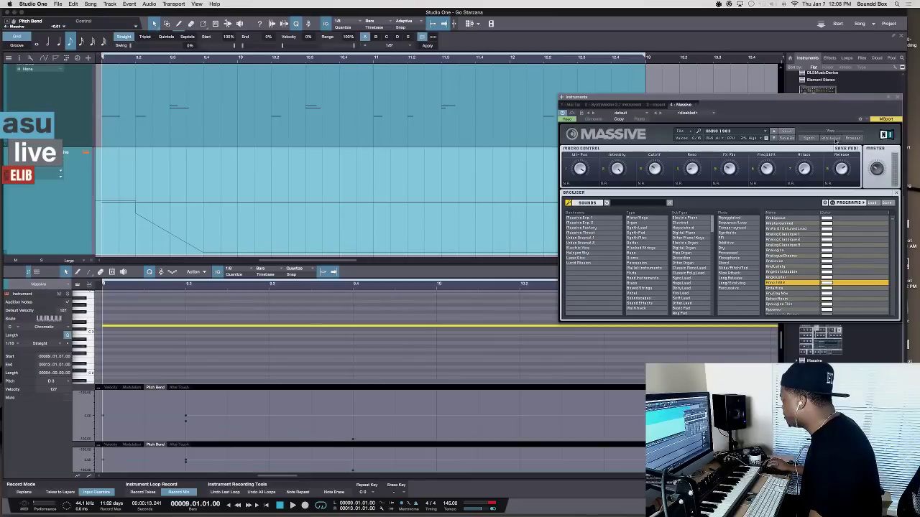
left_click(809, 138)
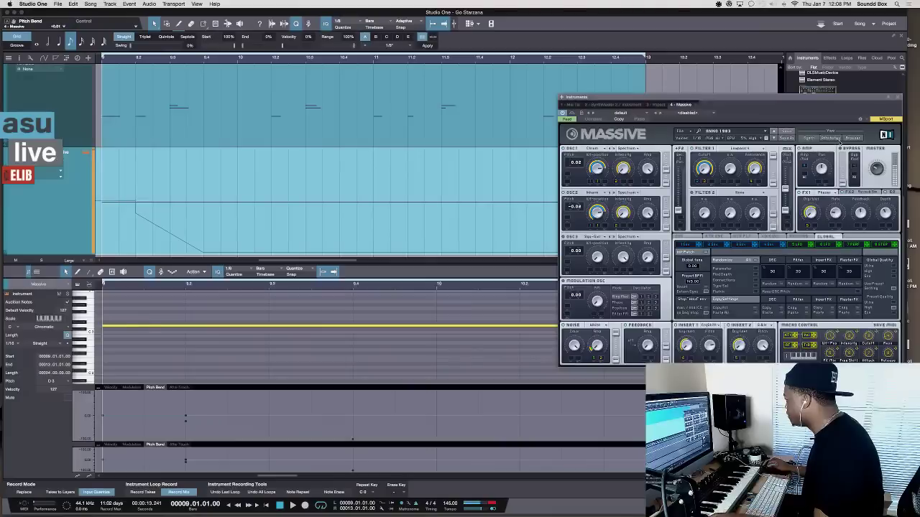
left_click(852, 138)
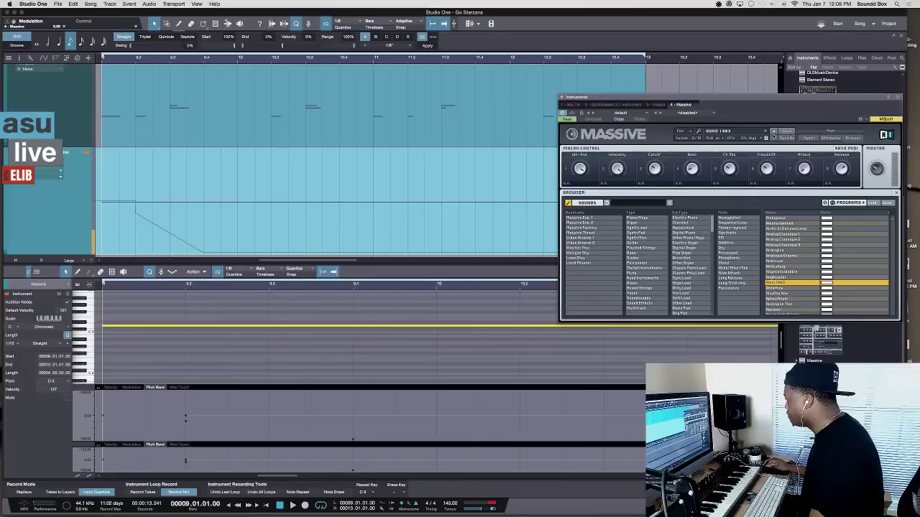
- Step down through the presets after Anno 1983 to Apologize This, auditioning them, and play back from bar 9
left_click(773, 138)
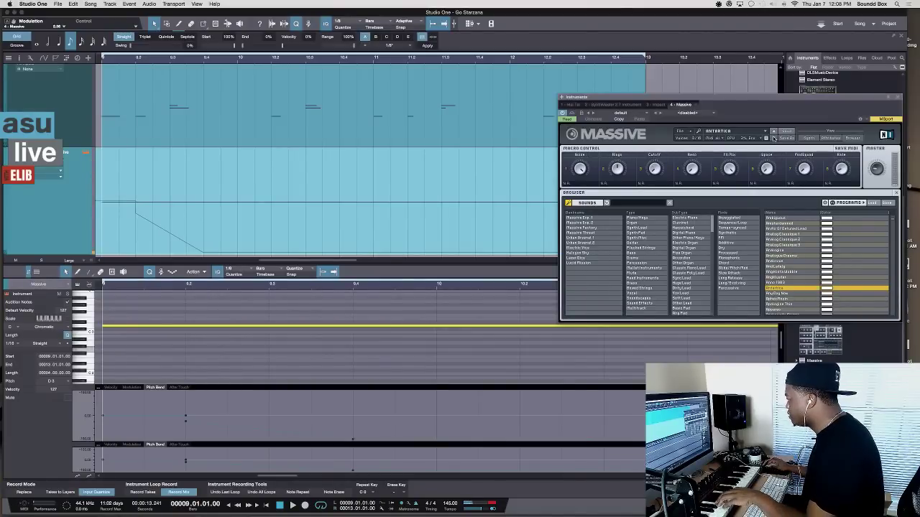
left_click(774, 138)
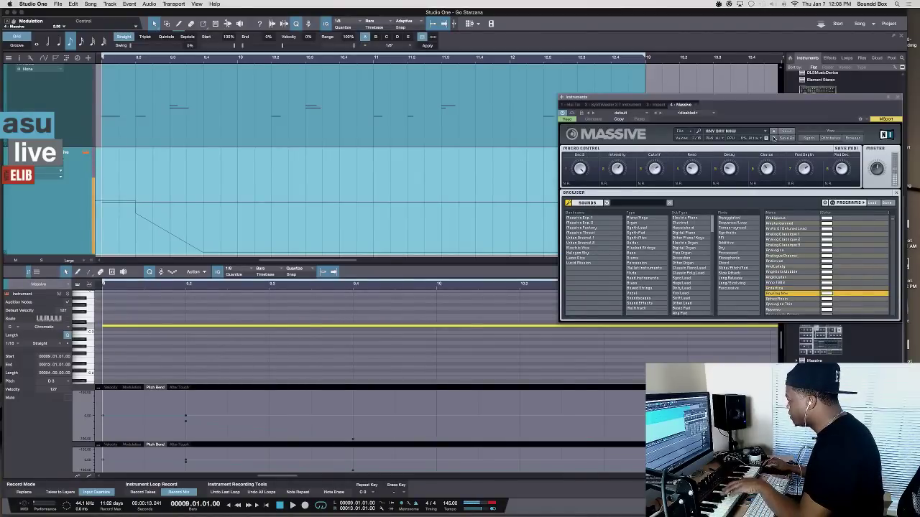
left_click(773, 137)
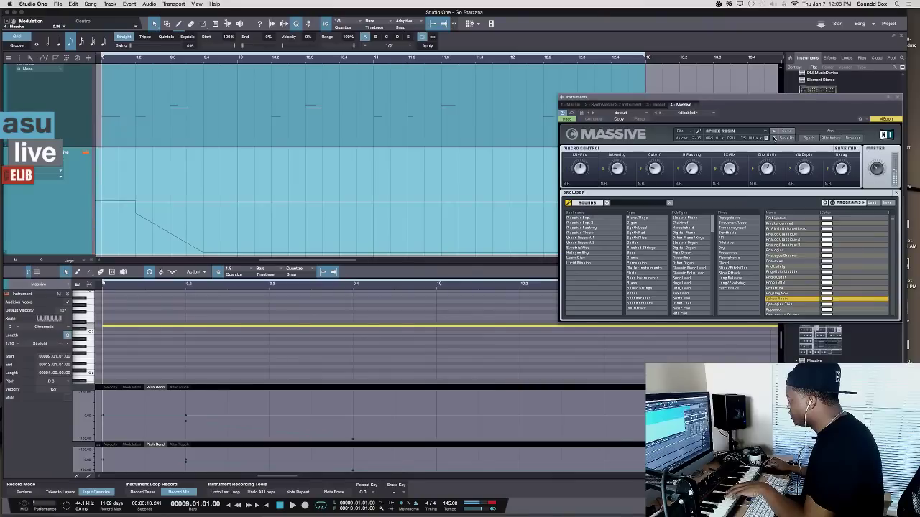
left_click(773, 137)
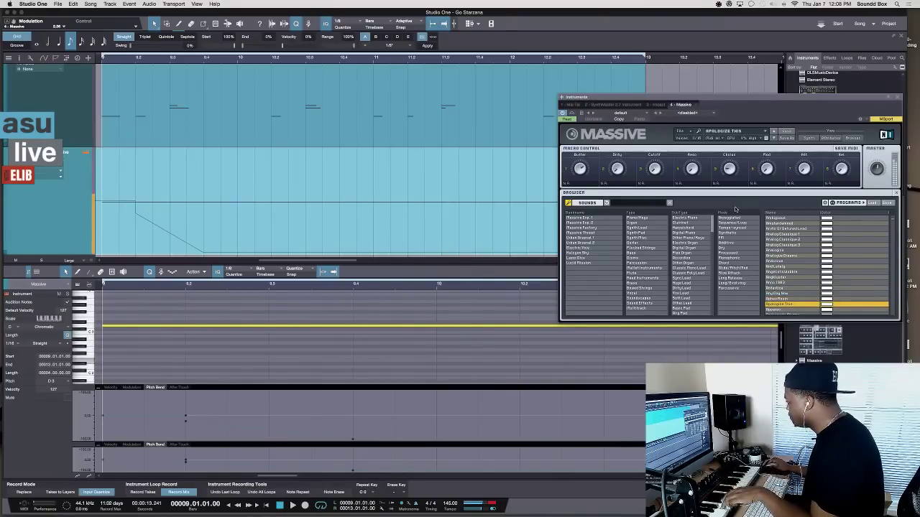
key("space")
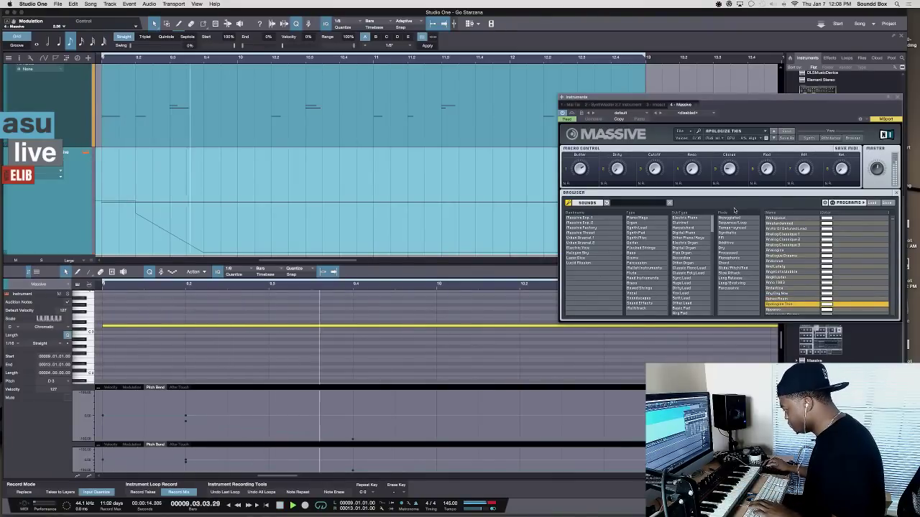
- Stop playback and step down through the Massive presets from Apologize This to Ascending, auditioning them
key("space")
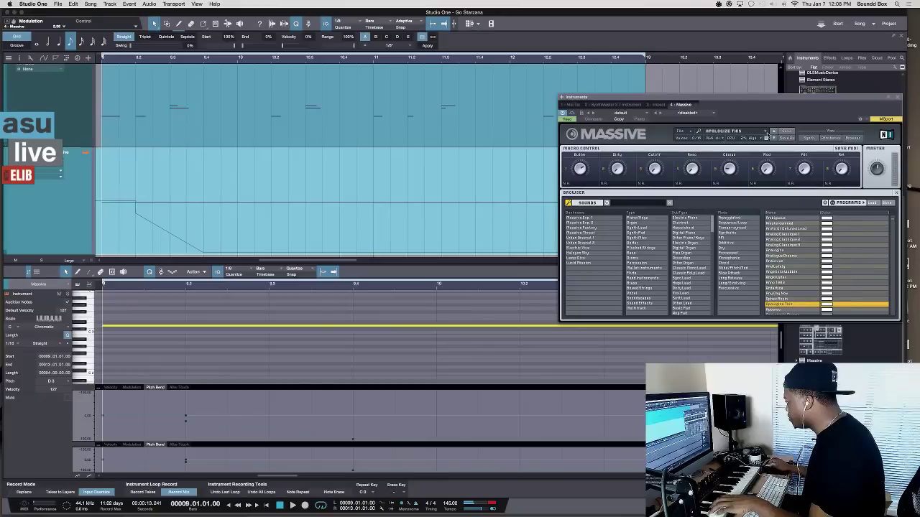
left_click(773, 138)
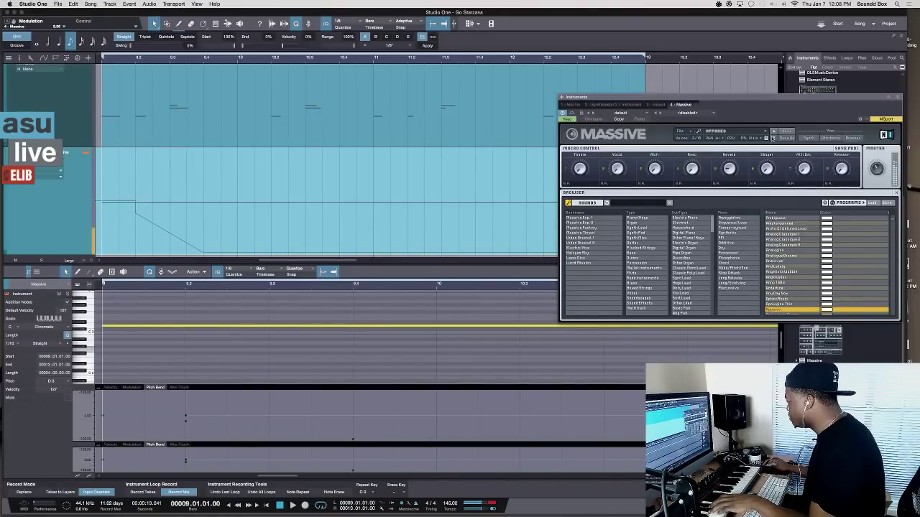
left_click(773, 138)
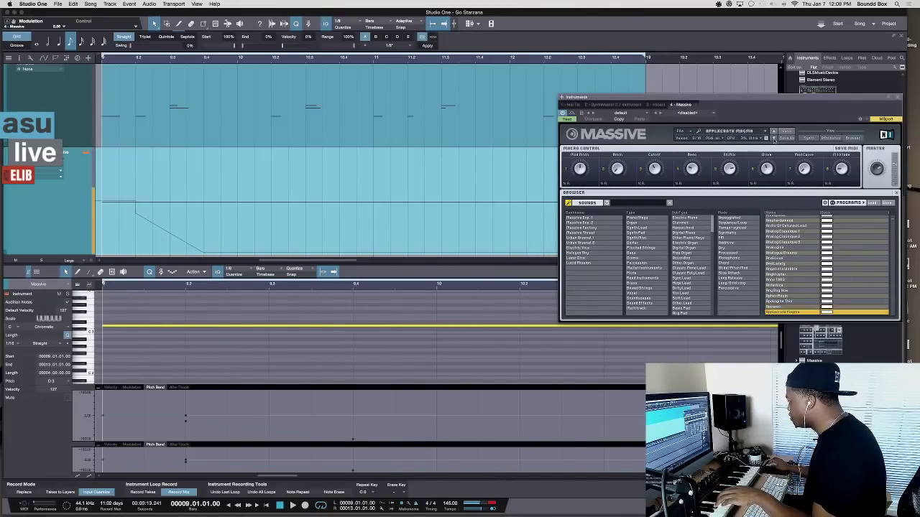
left_click(773, 138)
left_click(773, 138)
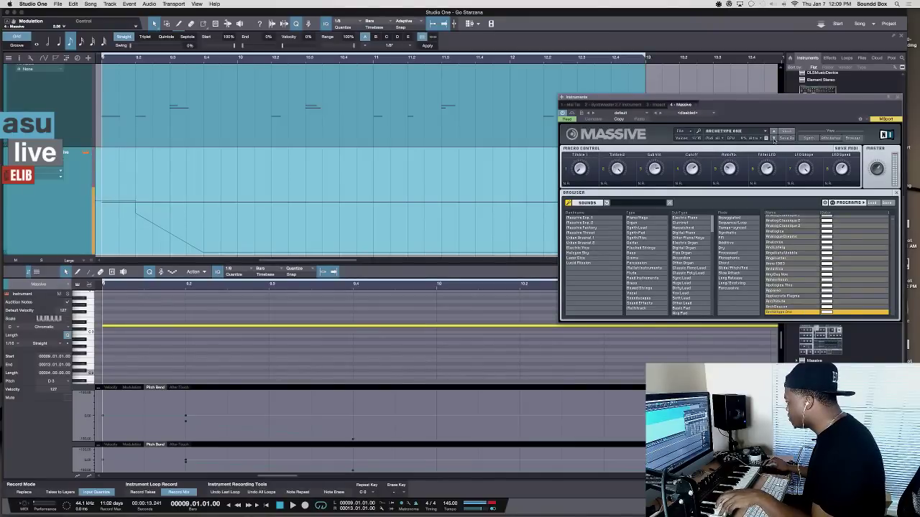
left_click(773, 138)
left_click(773, 138)
left_click(773, 138)
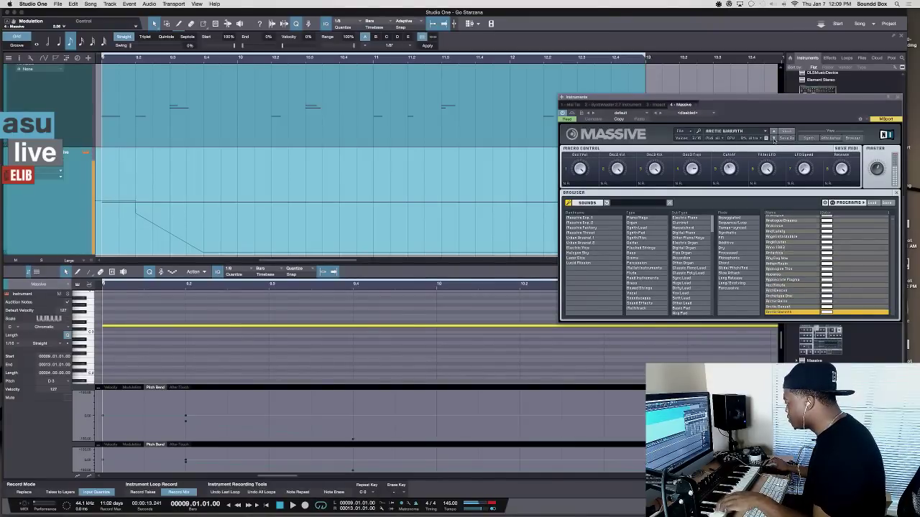
left_click(773, 138)
left_click(773, 138)
left_click(773, 138)
left_click(773, 138)
left_click(773, 138)
left_click(773, 138)
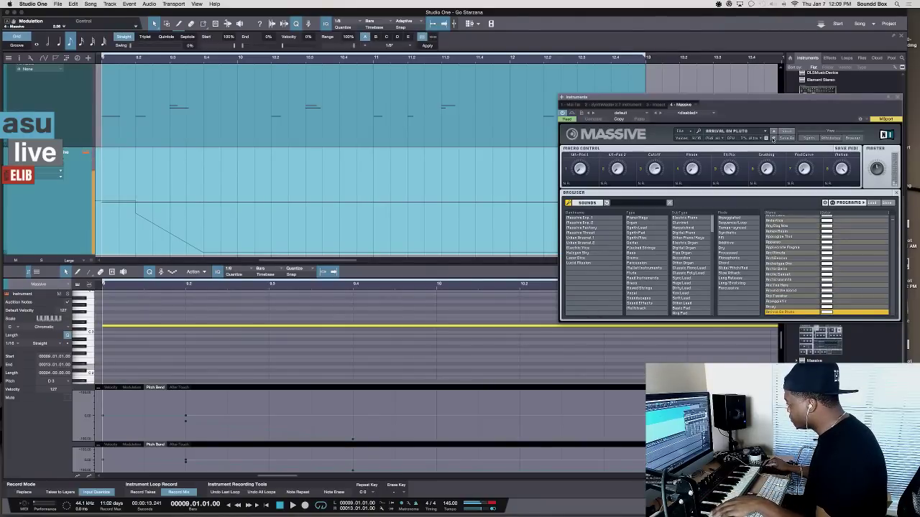
left_click(773, 138)
left_click(773, 138)
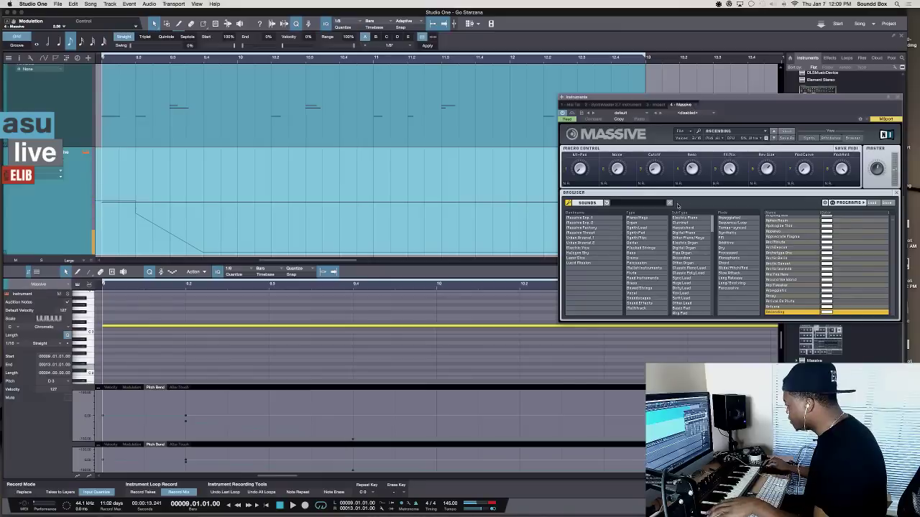
- Filter Massive's sound list to synthetic sub basses, load the Brutzel preset, and play it back with the beat
left_click(651, 253)
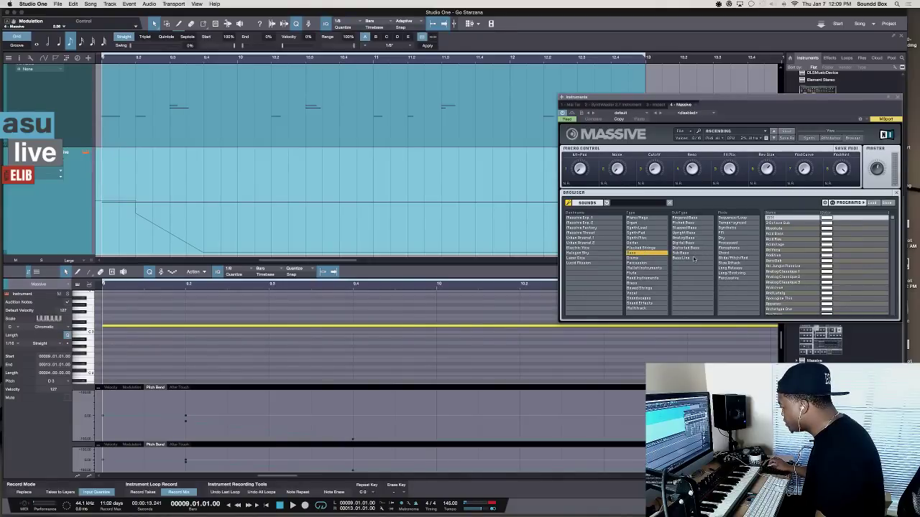
left_click(693, 258)
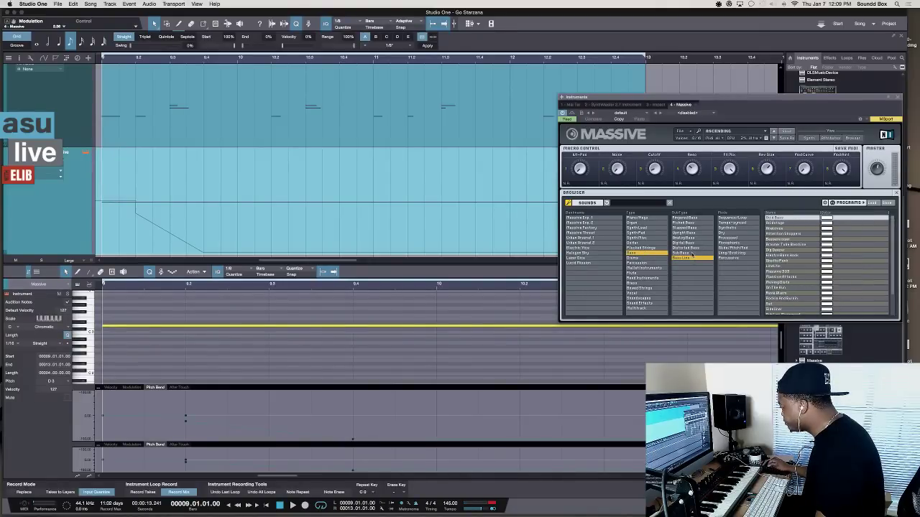
left_click(692, 253)
left_click(684, 258)
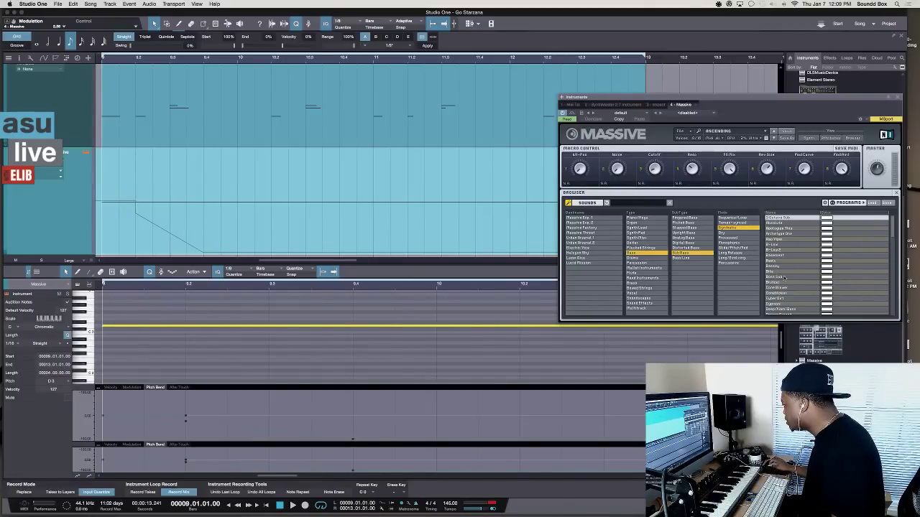
scroll(786, 273, "down", 3)
left_click(790, 253)
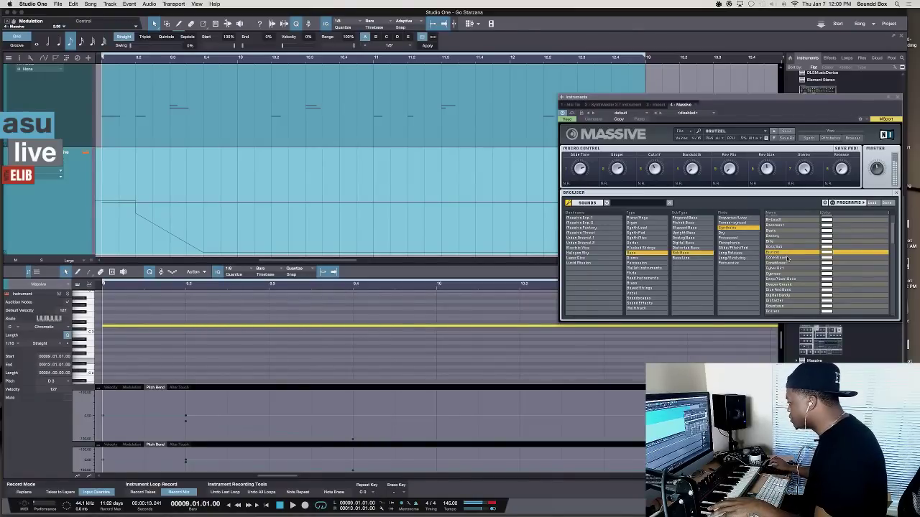
key("space")
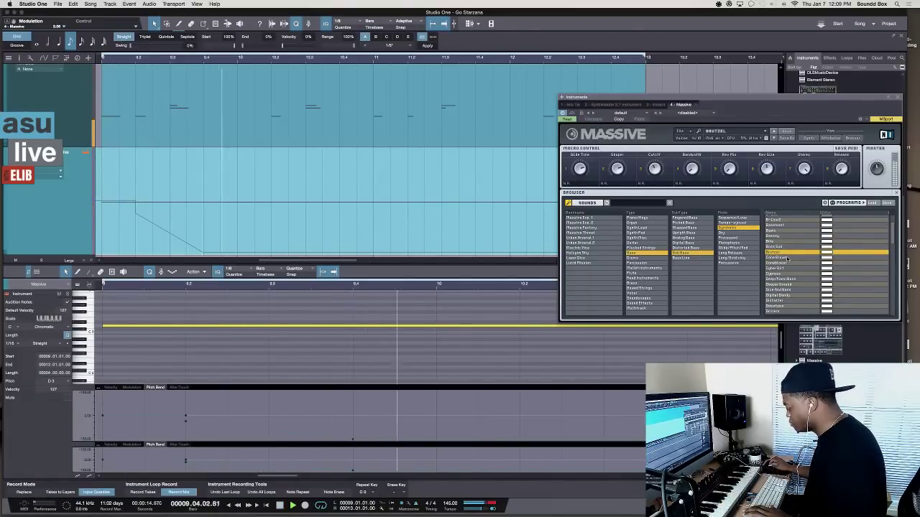
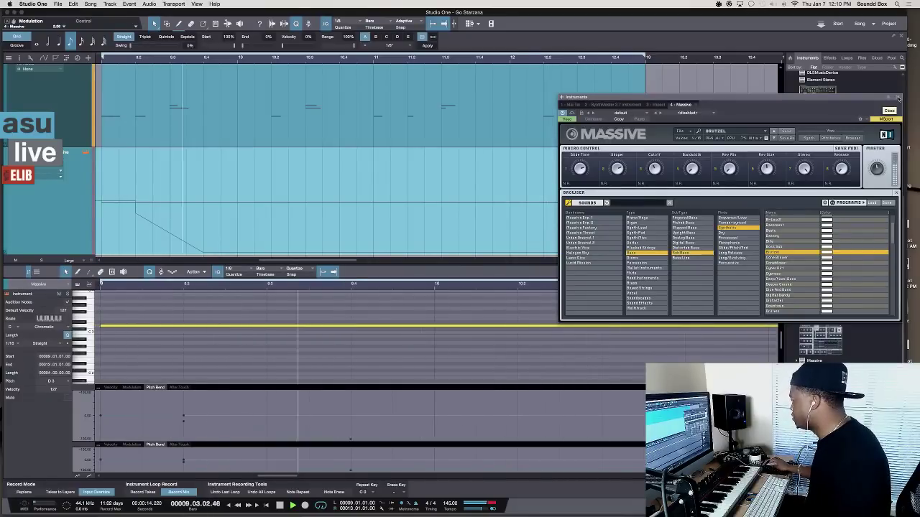
- Close the Massive instrument, show the mixer to check the channel levels during playback, and stop
left_click(897, 99)
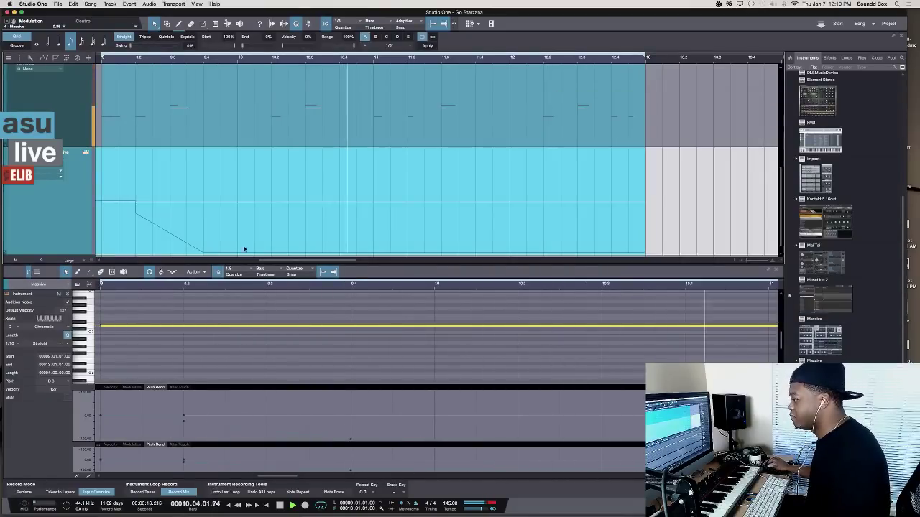
scroll(311, 154, "down", 1)
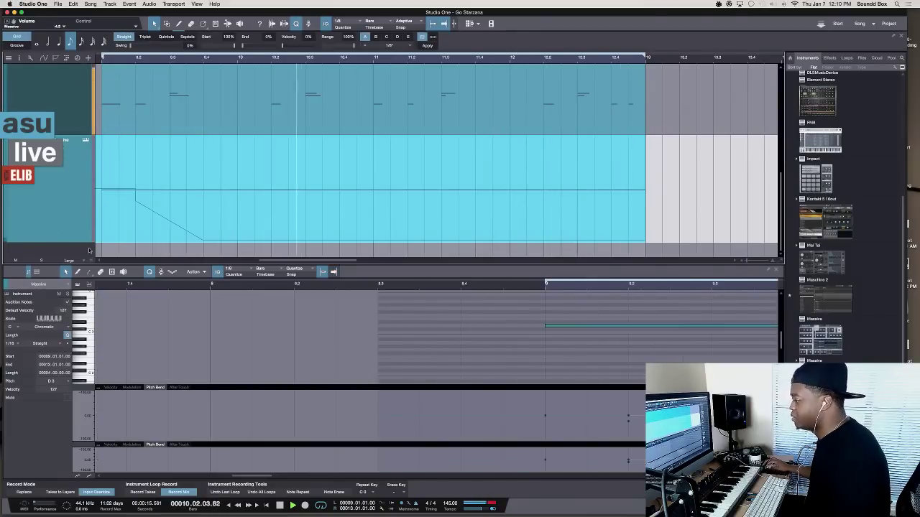
key("F3")
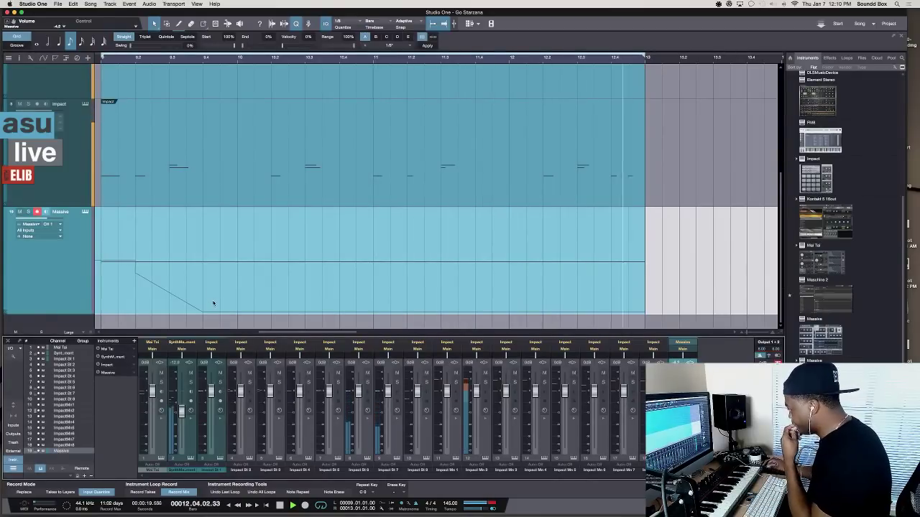
mouse_move(381, 419)
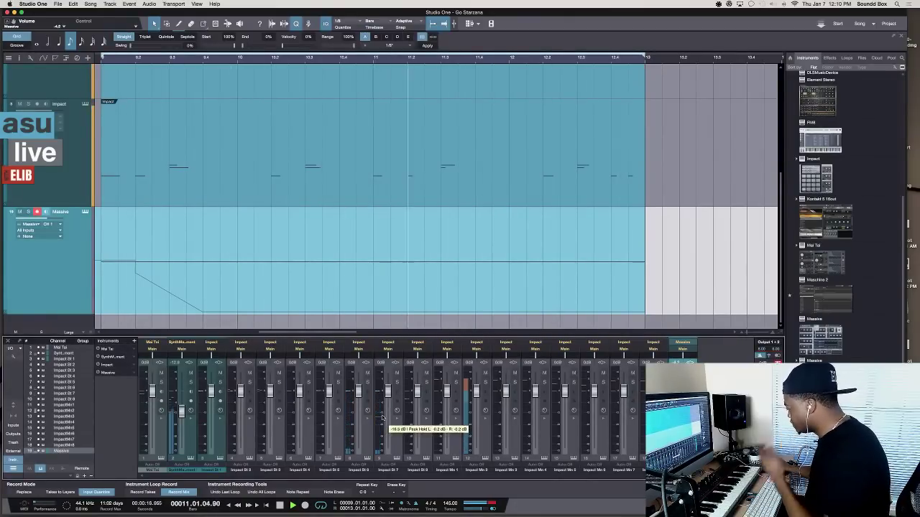
key("space")
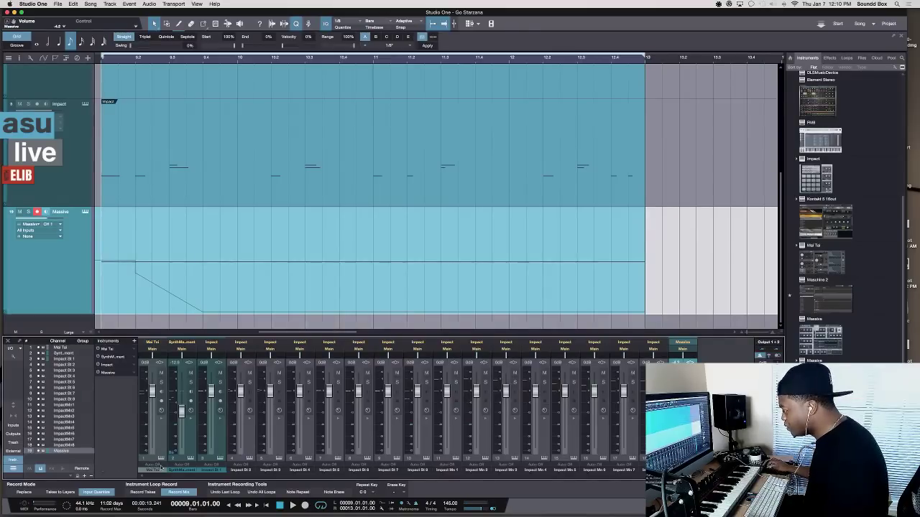
- Select every mixer channel from Mai Tai to Massive, lower their faders together by about 2 dB, and play back
left_click(161, 446)
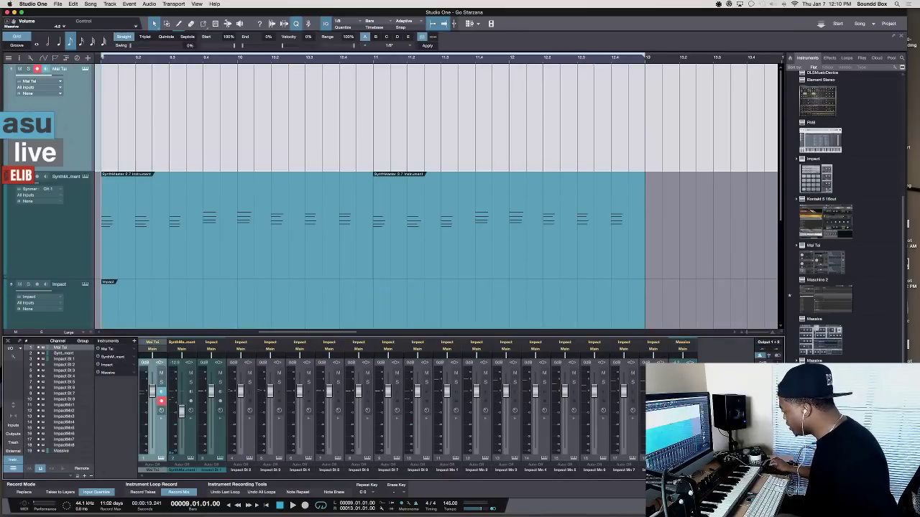
left_click(681, 442, "shift")
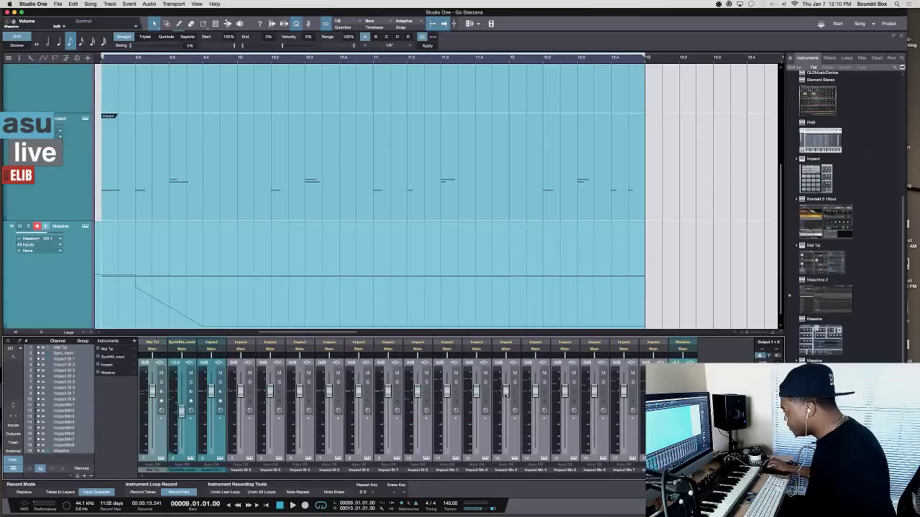
left_click_drag(505, 394, 506, 395)
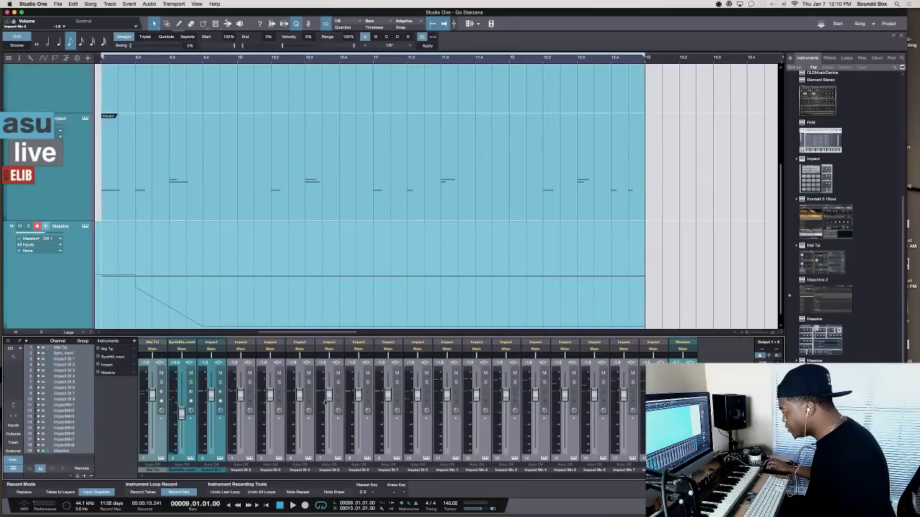
left_click_drag(329, 397, 329, 400)
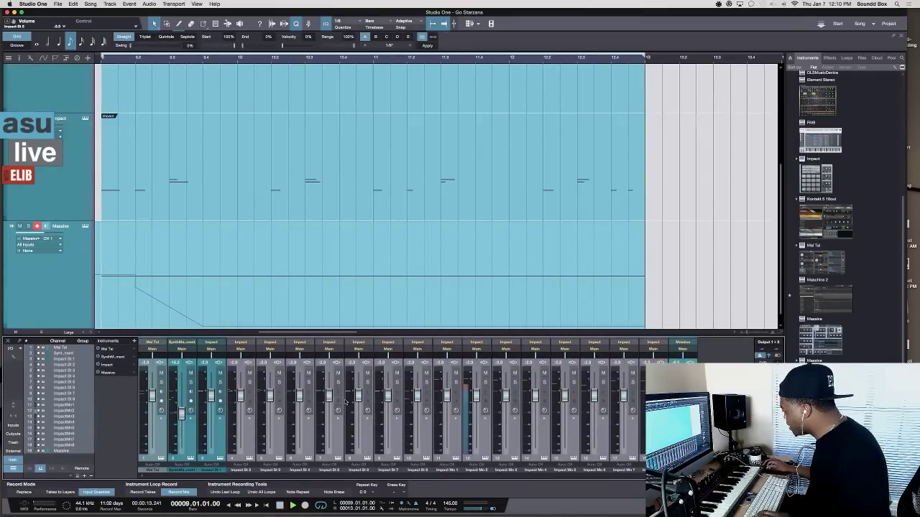
key("space")
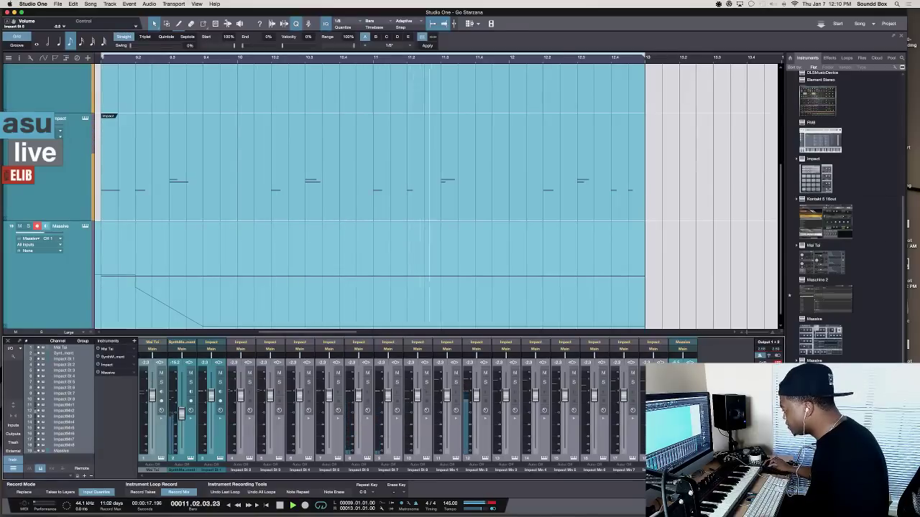
- Lower the Impact St 6 and St 7 channels together, and turn down the Impact Mn 2 channel
left_click(365, 443)
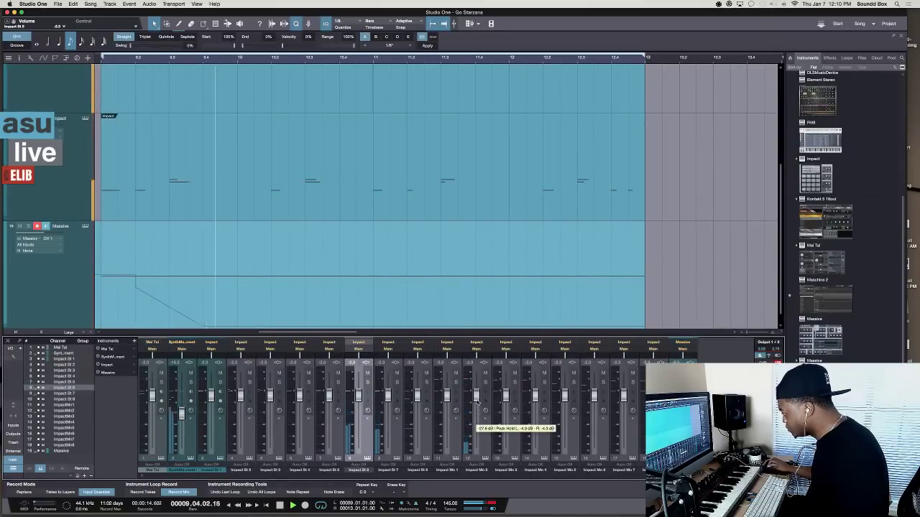
left_click(376, 400)
left_click(365, 408, "shift")
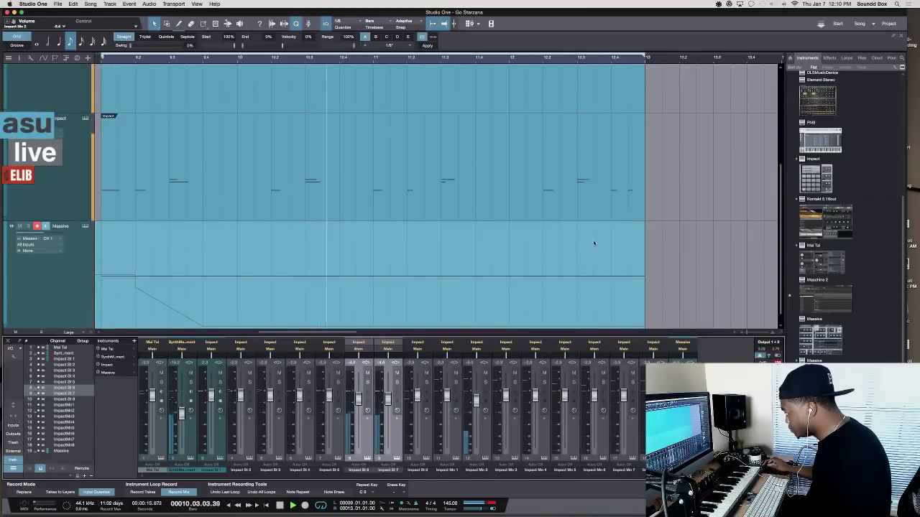
- Open the Impact part for editing, delete the kick note on beat 4 of bar 12, and display the first kick's velocity
double_click(624, 179)
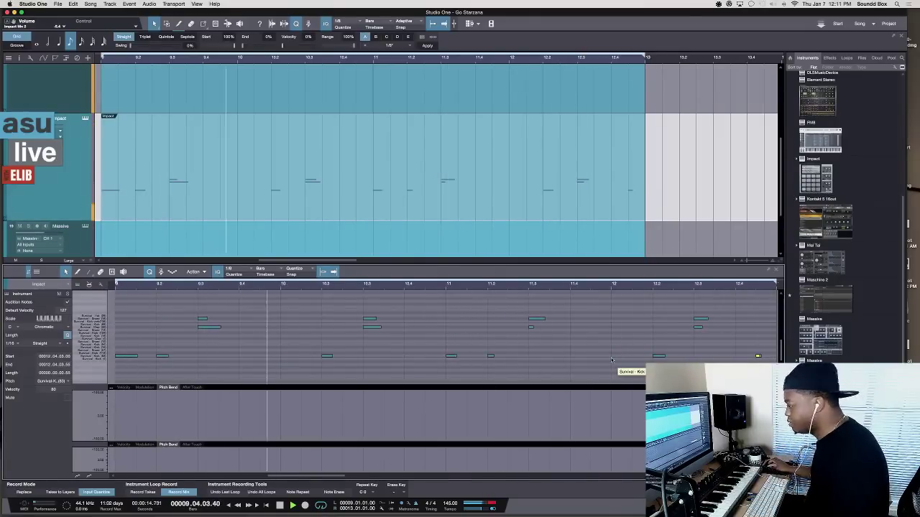
left_click(134, 357)
left_click(134, 356)
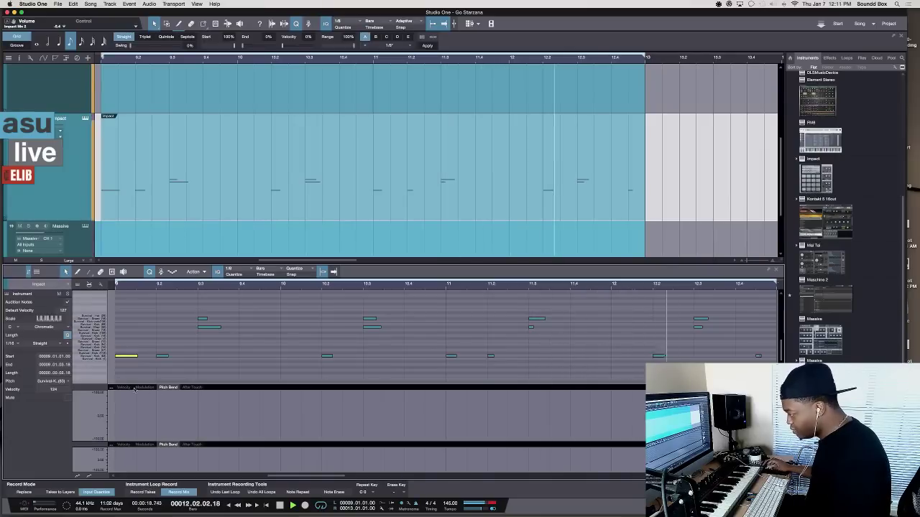
left_click(123, 388)
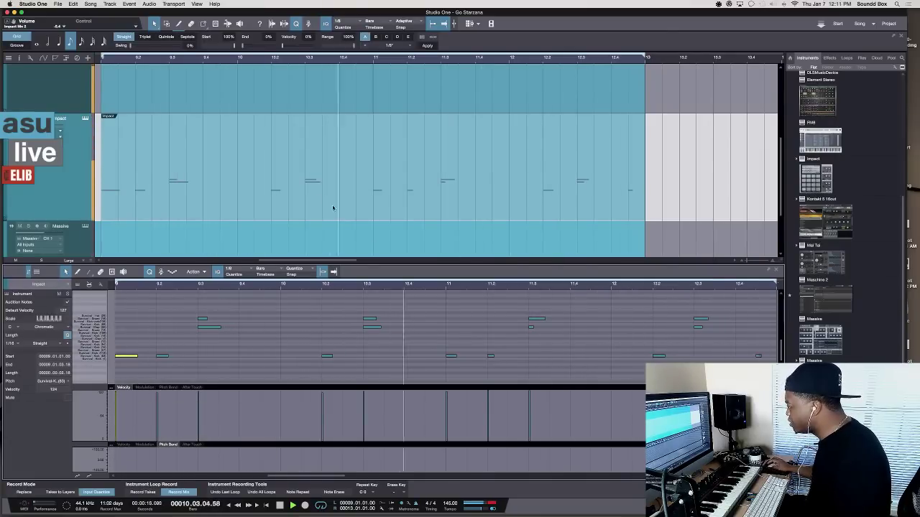
- Return to the mixer during playback, and hide it to show the full arrangement
scroll(371, 243, "down", 2)
key("F3")
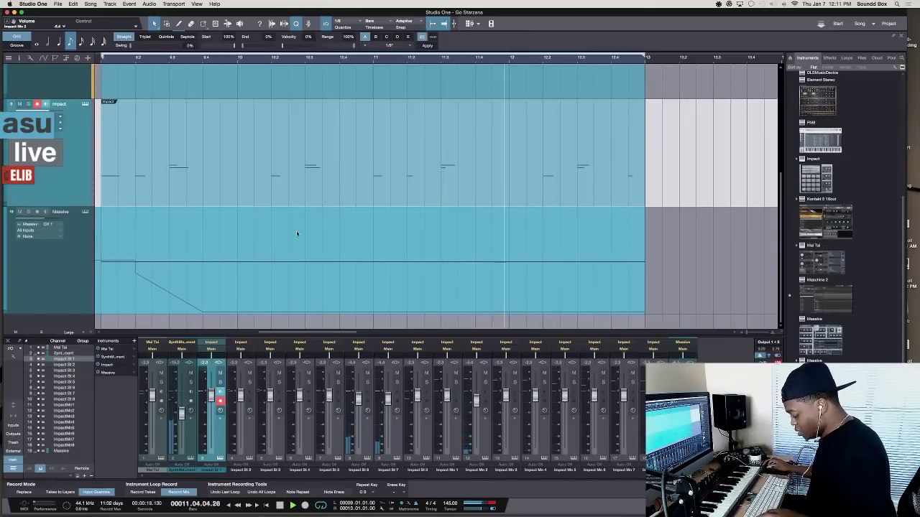
key("F3")
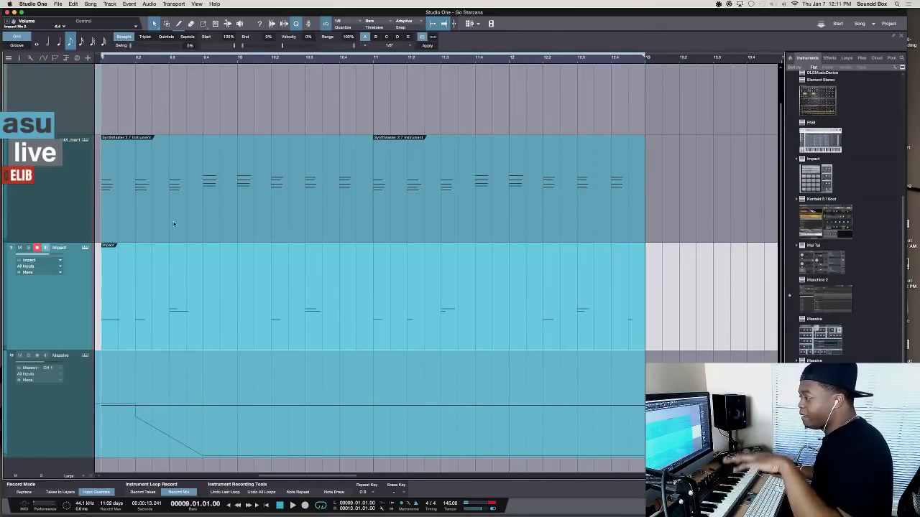
- Select the SynthMaster track and reduce the track height to Medium so all tracks fit
left_click(67, 209)
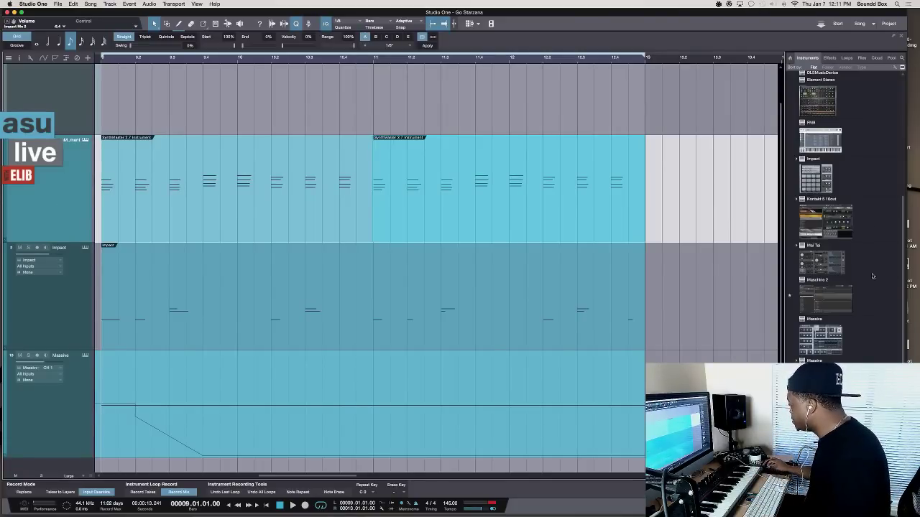
key("alt+w")
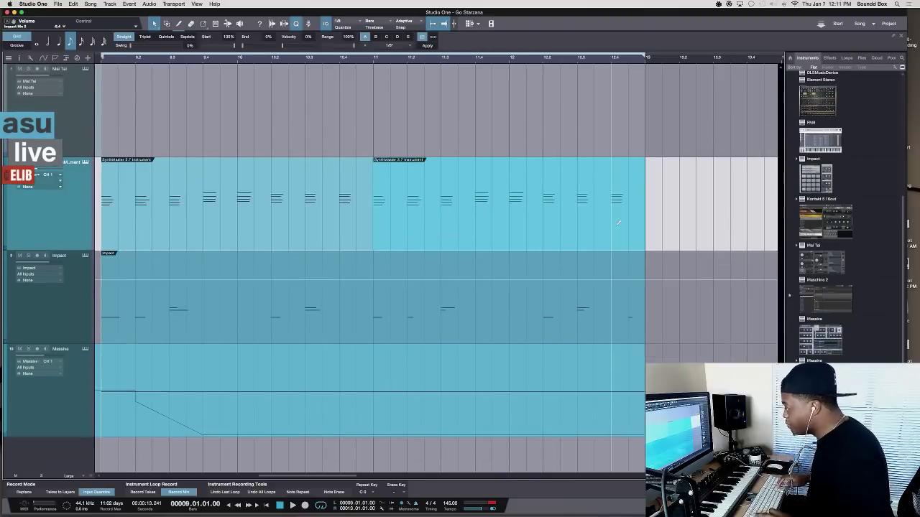
key("alt+w")
key("alt+w")
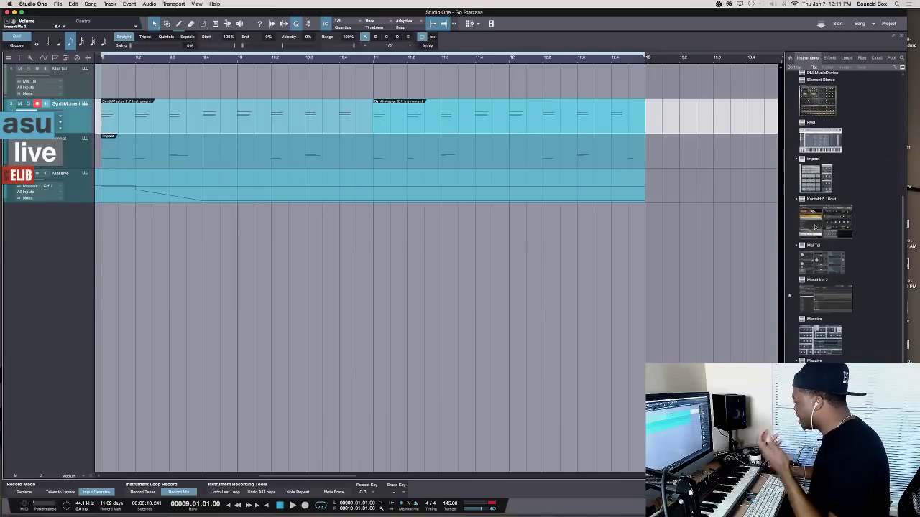
- Add a second Massive instrument on its own track between the SynthMaster and Impact tracks
scroll(851, 244, "down", 5)
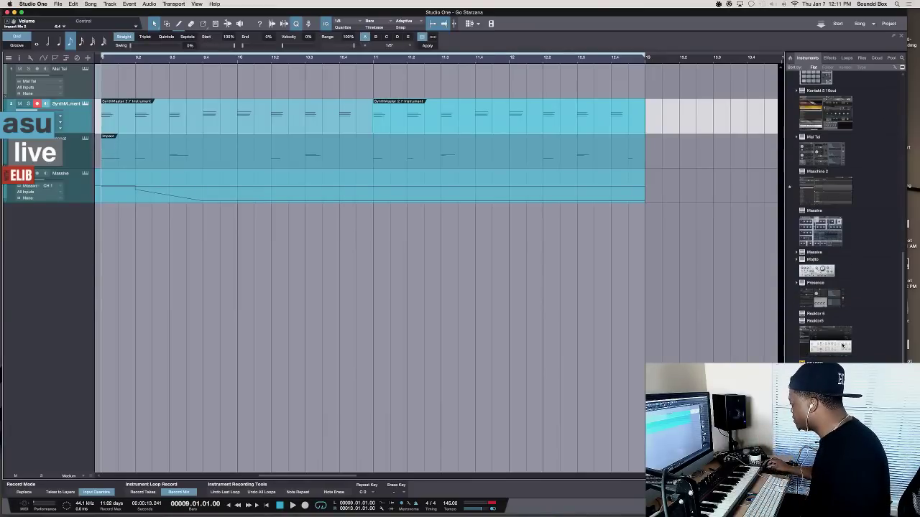
left_click(846, 345)
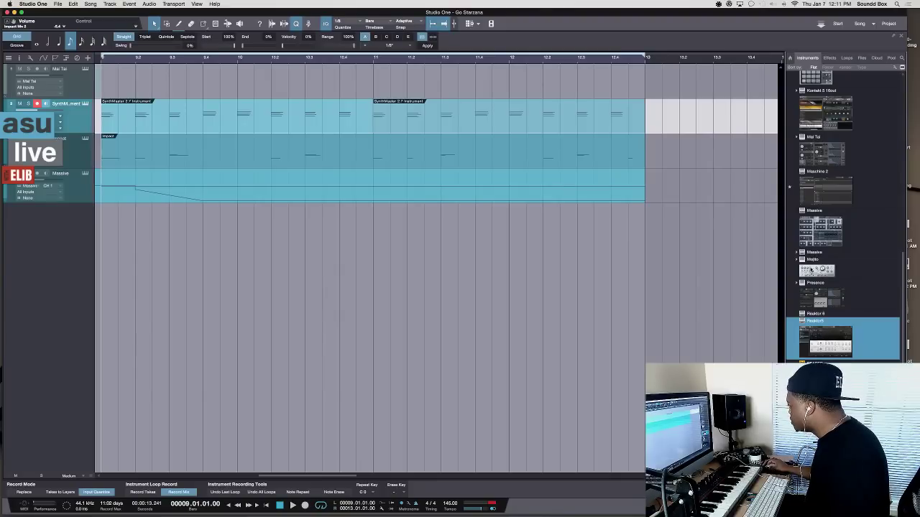
left_click(832, 239)
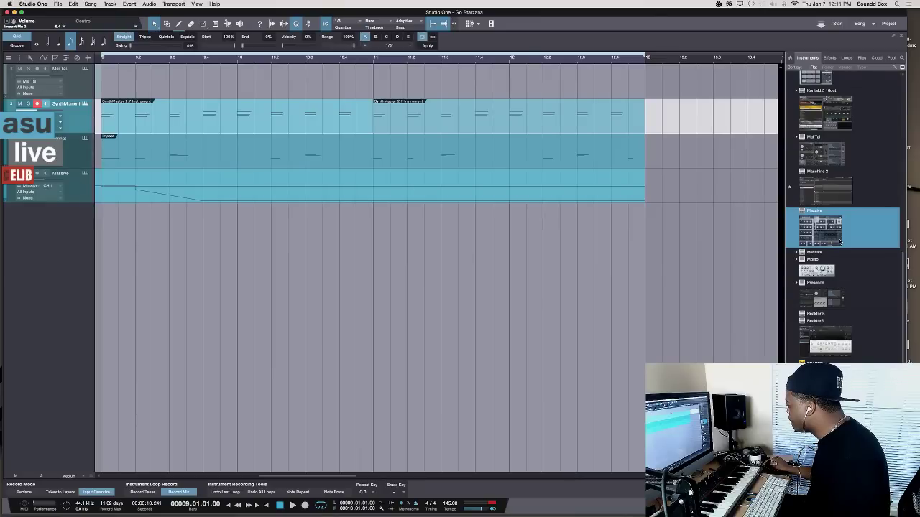
left_click_drag(840, 241, 73, 135)
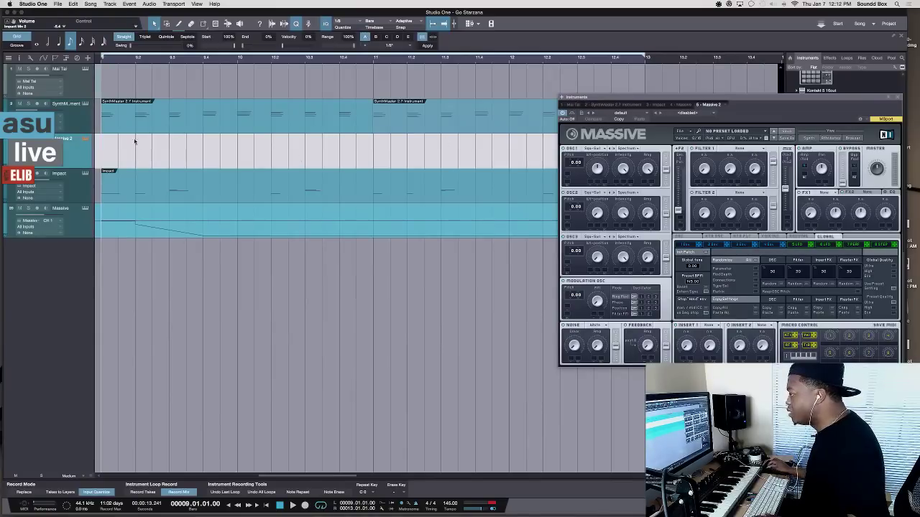
- Copy both SynthMaster chord parts from bars 9 to 13 onto the Massive 2 track
left_click_drag(325, 142, 390, 100)
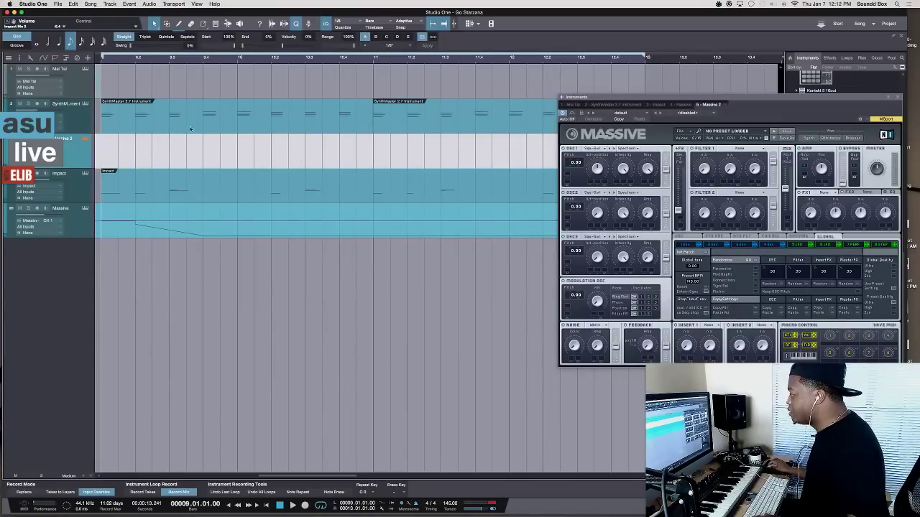
left_click(149, 124)
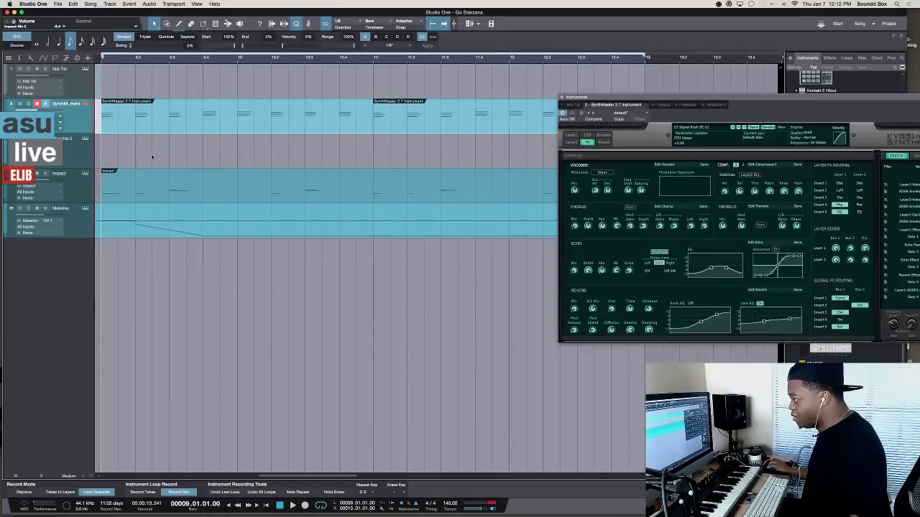
left_click_drag(427, 148, 324, 127)
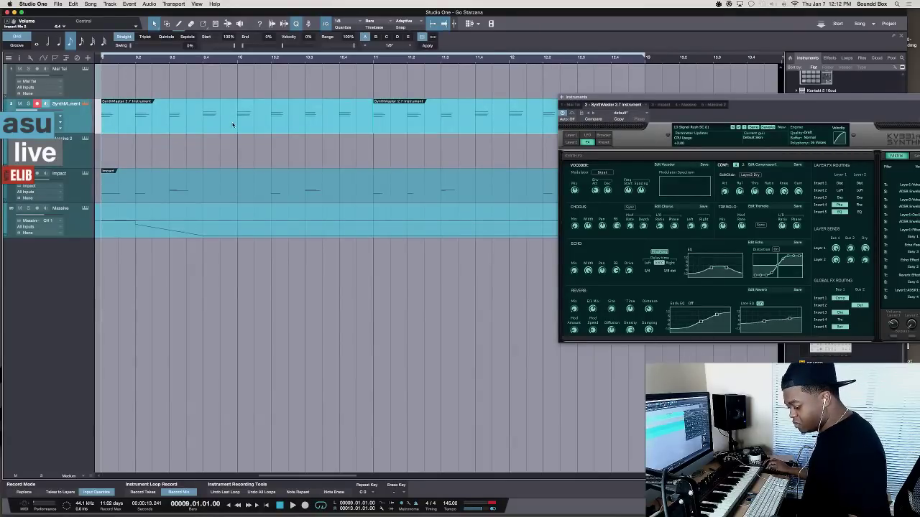
left_click_drag(232, 126, 238, 148)
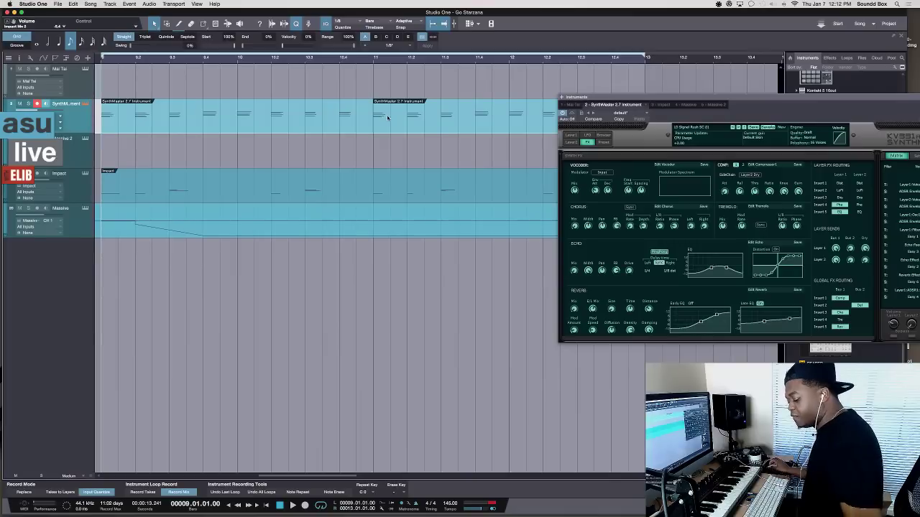
left_click_drag(347, 151, 308, 143)
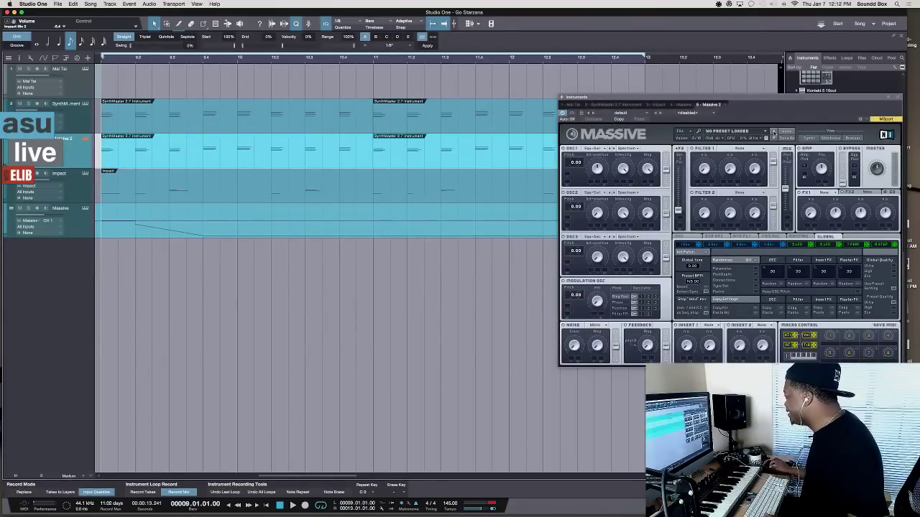
- Open the sound browser of Massive 2, filter it to Plucked Strings, and load the fifth preset
left_click(851, 137)
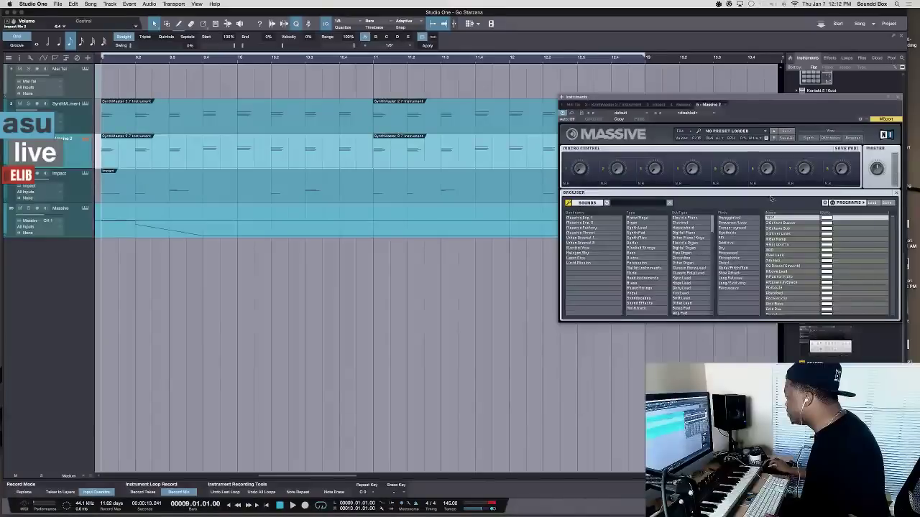
left_click(662, 248)
left_click(795, 240)
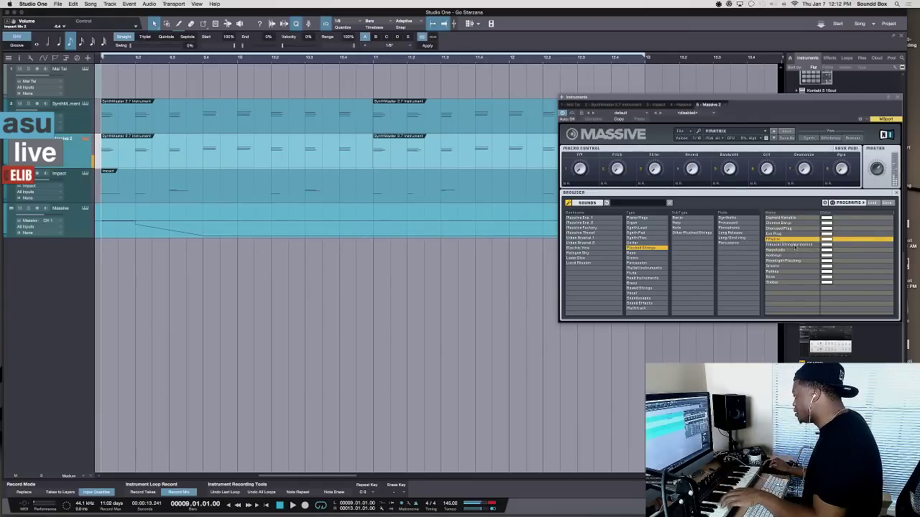
- Audition the following Plucked Strings presets one after another and settle on Timber
left_click(774, 138)
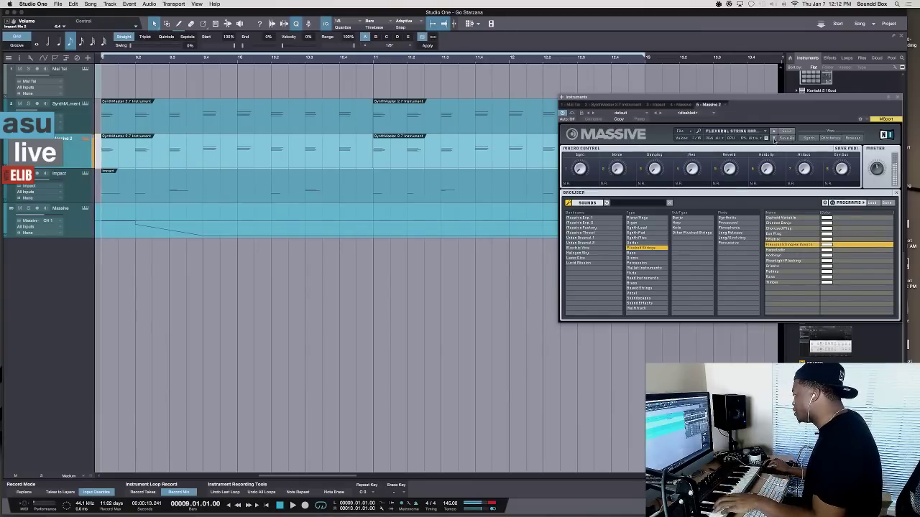
left_click(774, 138)
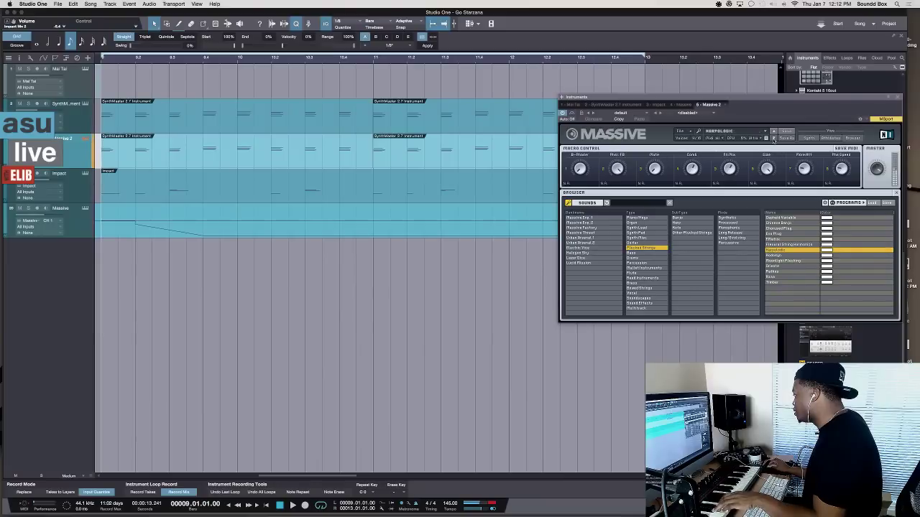
left_click(774, 138)
left_click(774, 138)
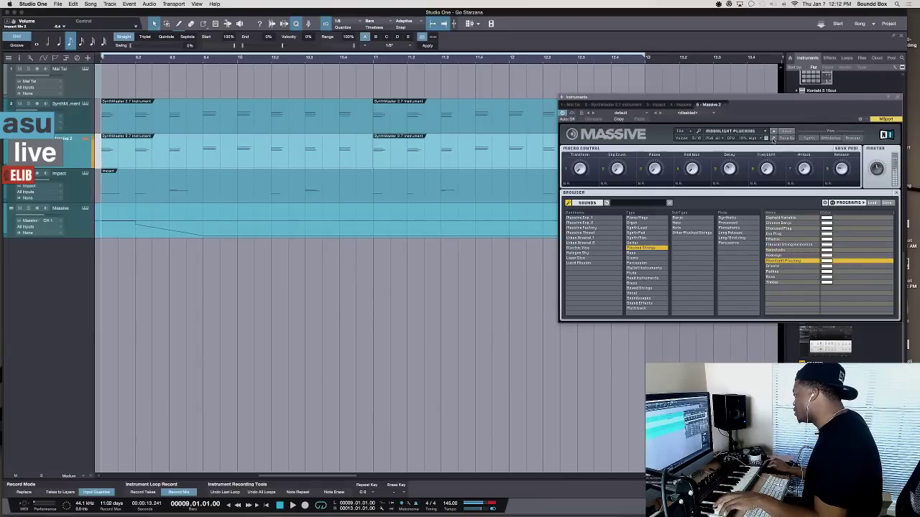
left_click(773, 138)
left_click(774, 138)
left_click(774, 138)
left_click(773, 138)
left_click(774, 138)
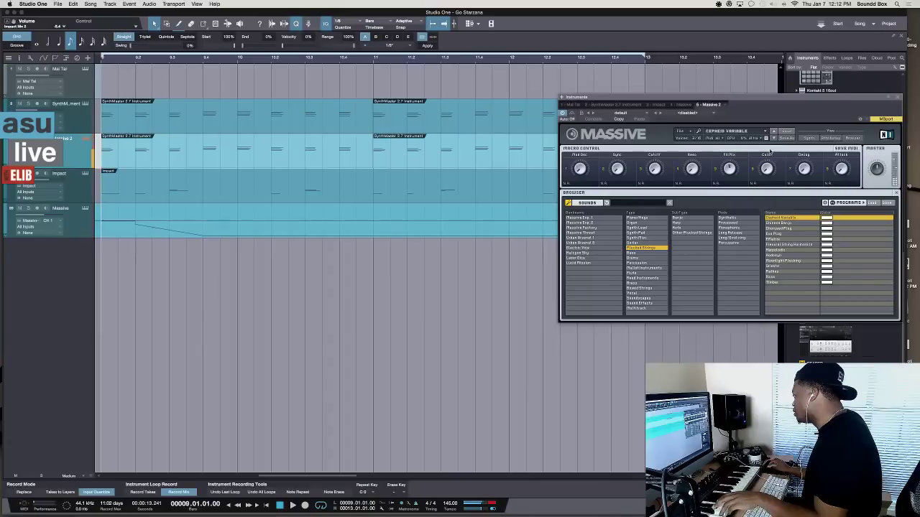
left_click(773, 133)
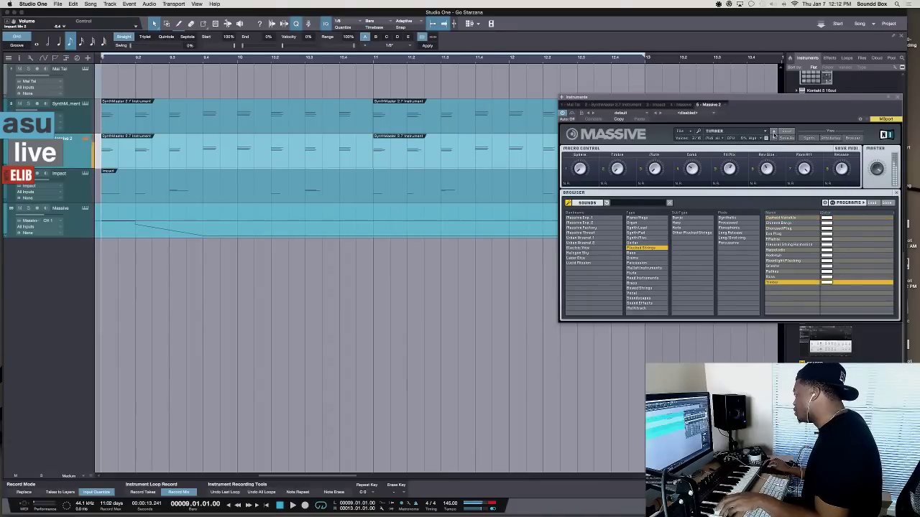
- Play the loop briefly with Timber, and replace it with the Synth Lead preset Aggressor
key("space")
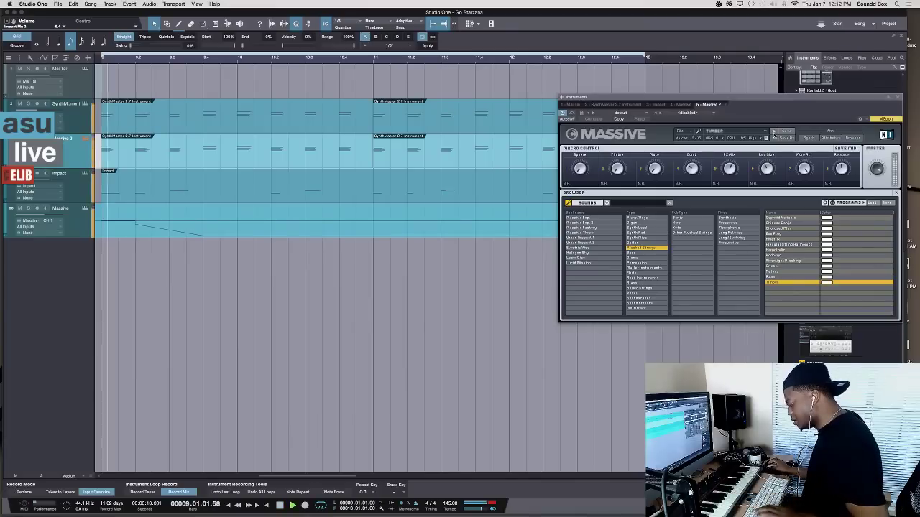
key("space")
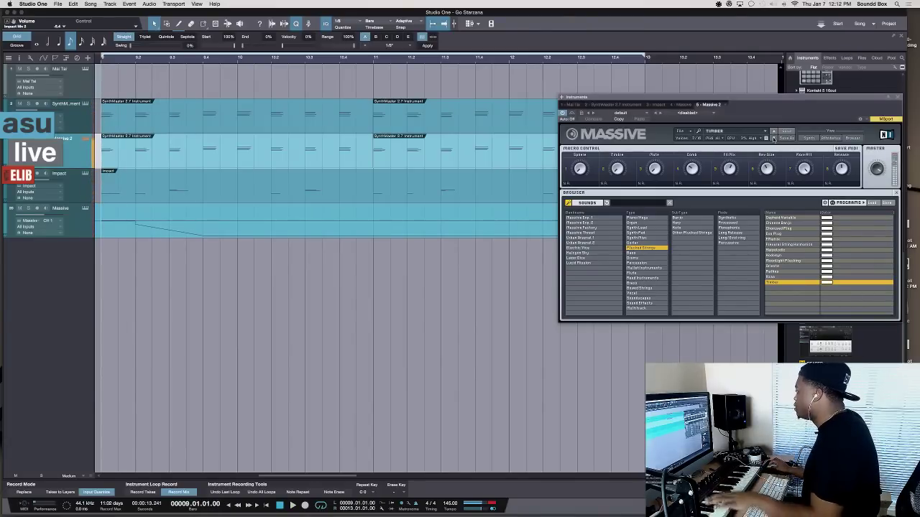
left_click(651, 228)
left_click(790, 245)
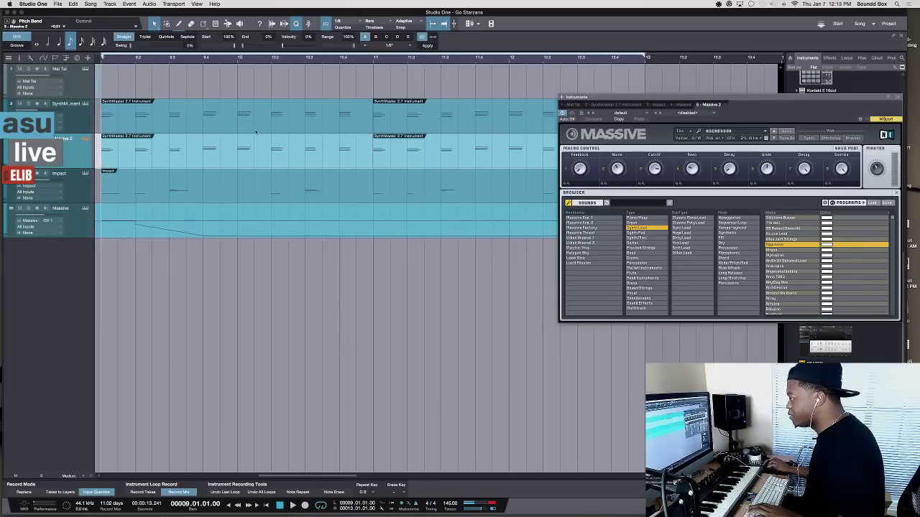
- Mute both copied parts on the Massive 2 track and play the loop without them
left_click(96, 148)
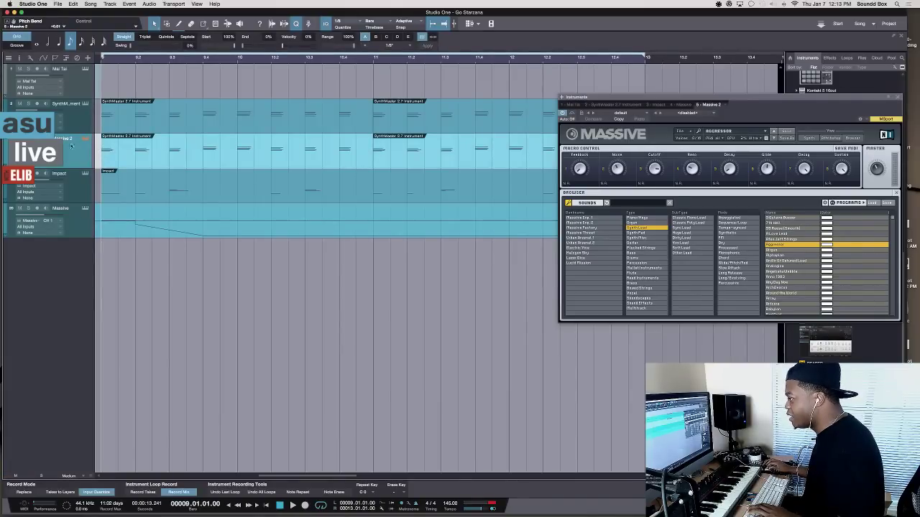
left_click_drag(98, 148, 430, 146)
key("space")
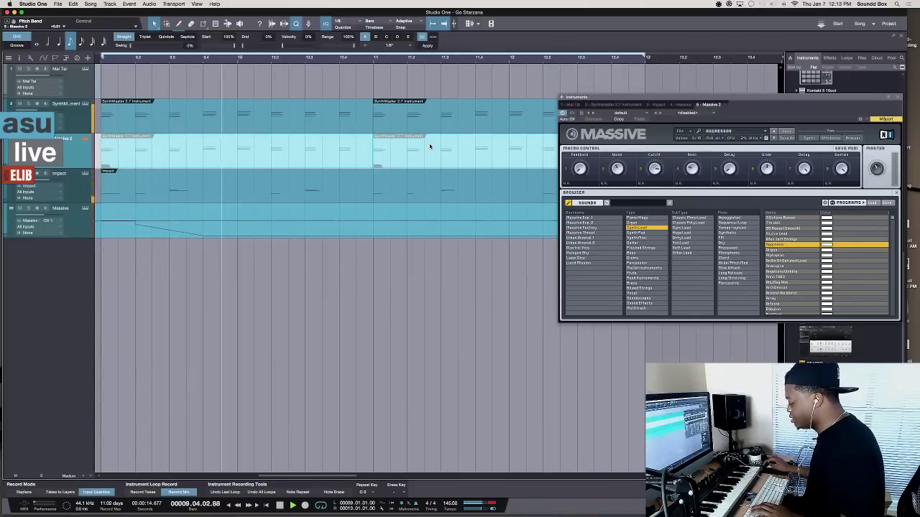
key("space")
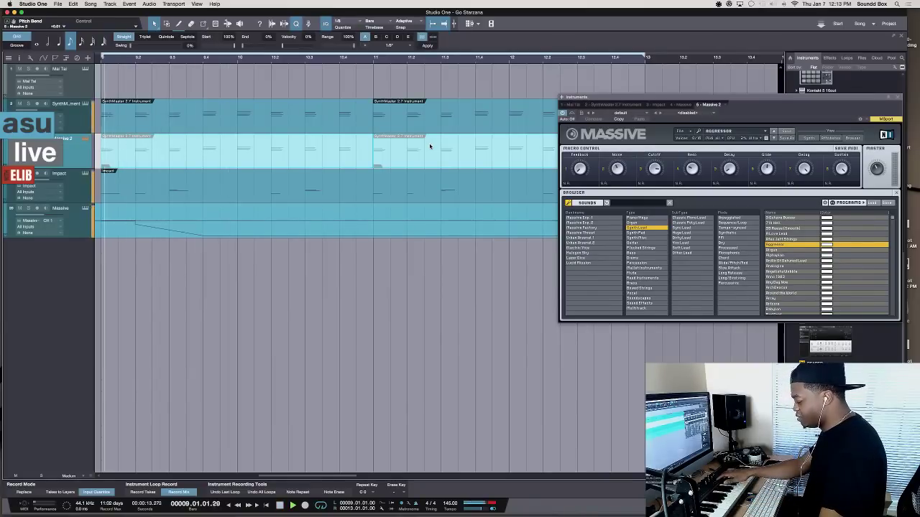
key("space")
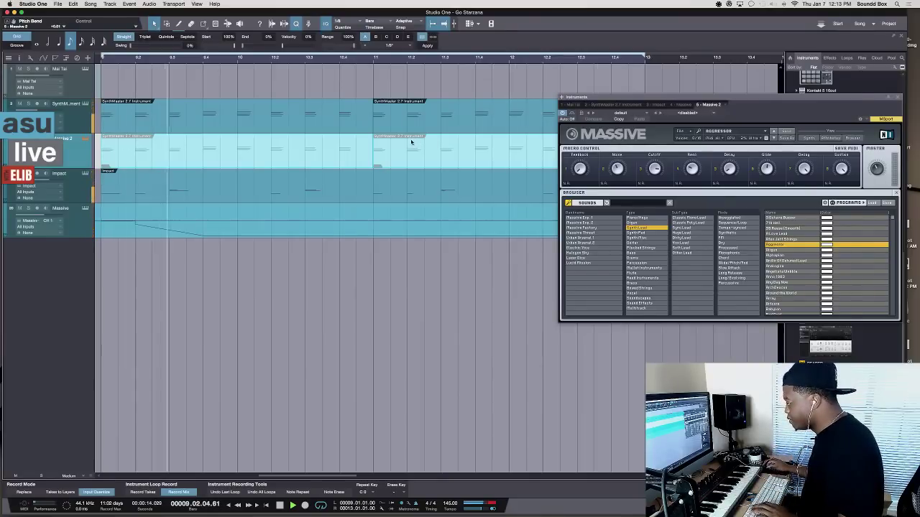
key("space")
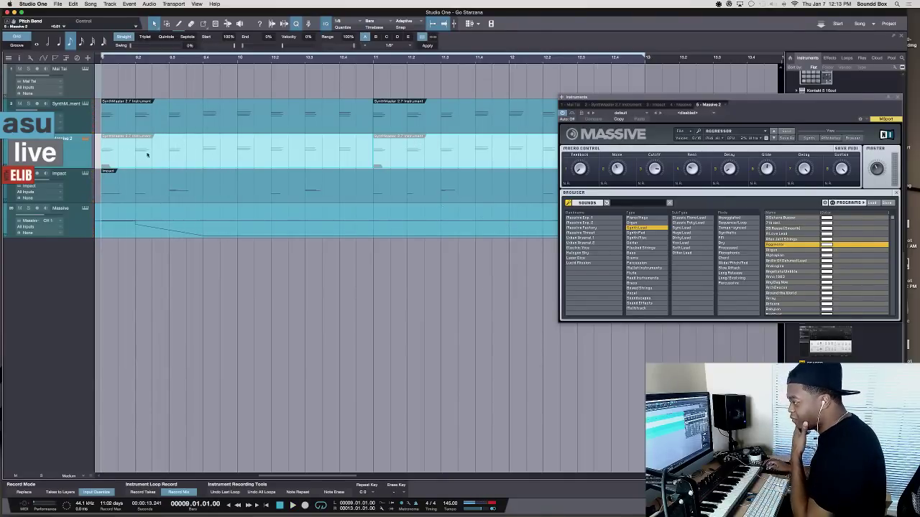
- Unmute both copied parts on the Massive 2 track
left_click(123, 149)
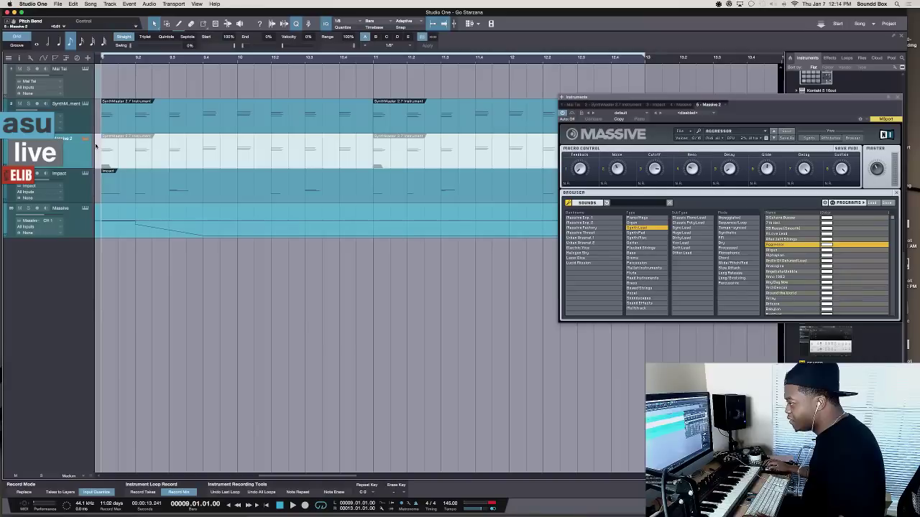
left_click(416, 141)
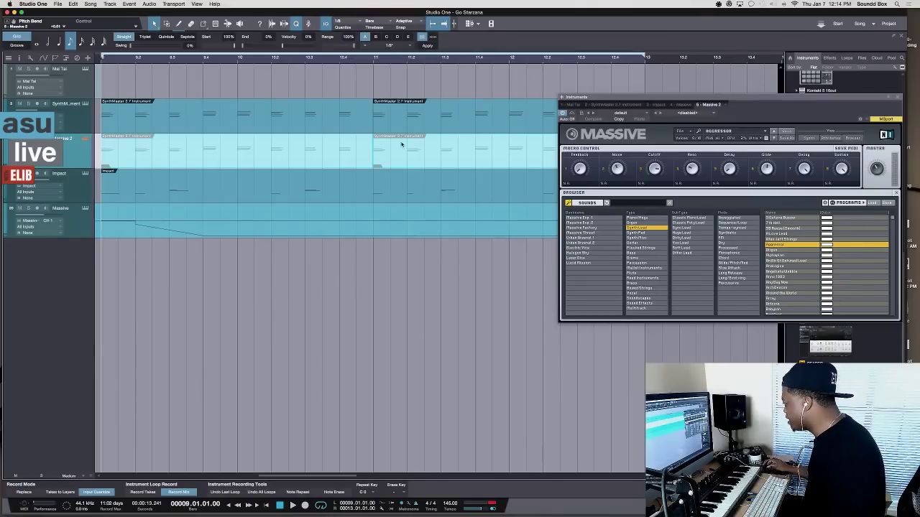
left_click(152, 139)
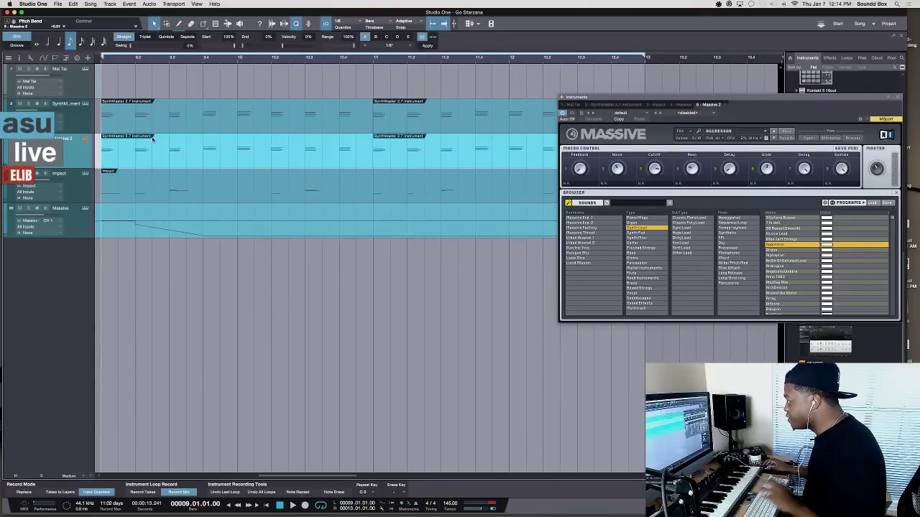
- Audition the Massive 2 Synth Lead presets from Analogica down to Archdeacon
left_click(800, 266)
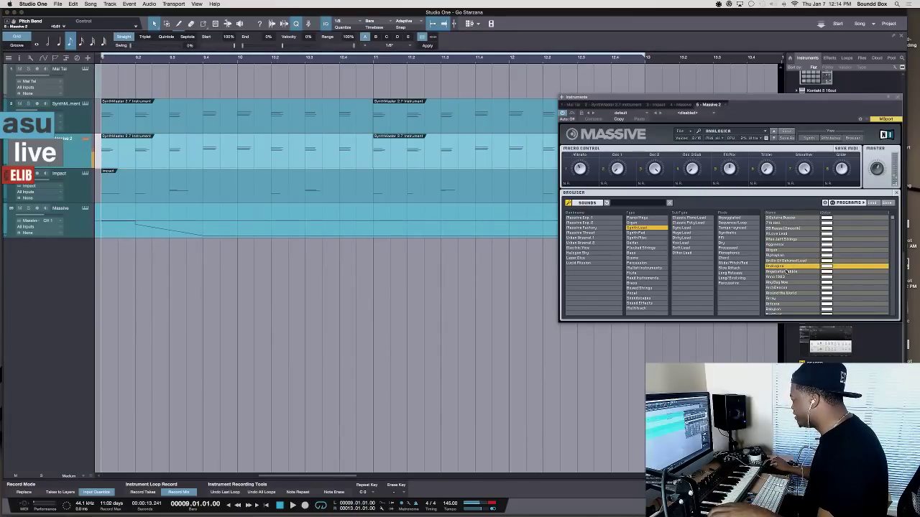
left_click(786, 271)
left_click(784, 277)
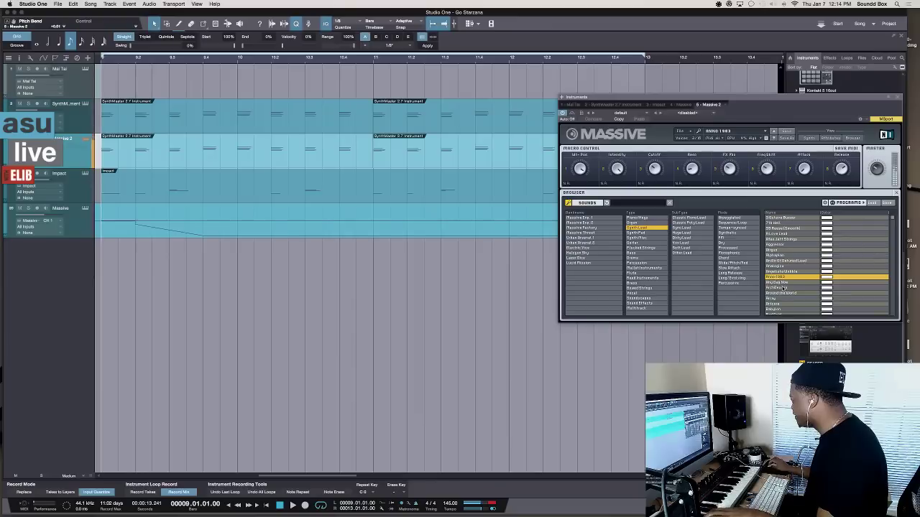
left_click(782, 287)
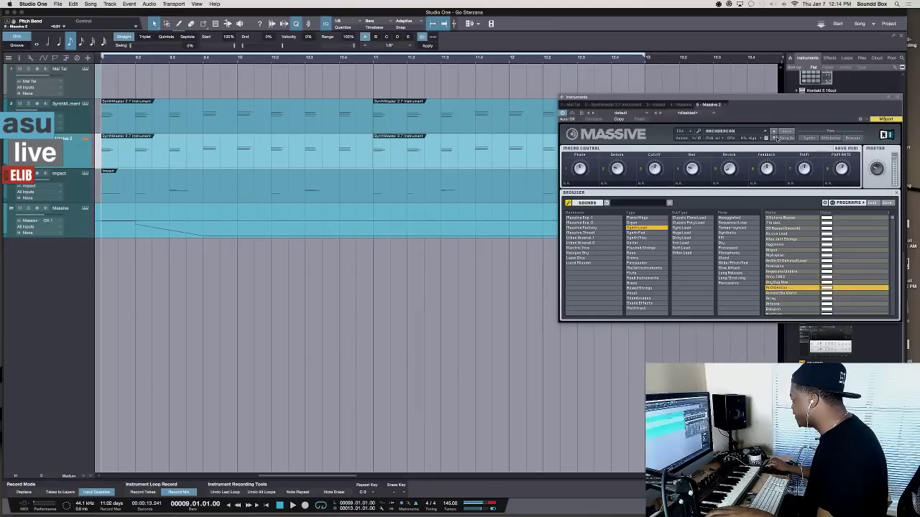
- Step onward through the Synth Lead presets to Beam Weapon, and play the loop with it
left_click(773, 138)
left_click(773, 138)
left_click(773, 138)
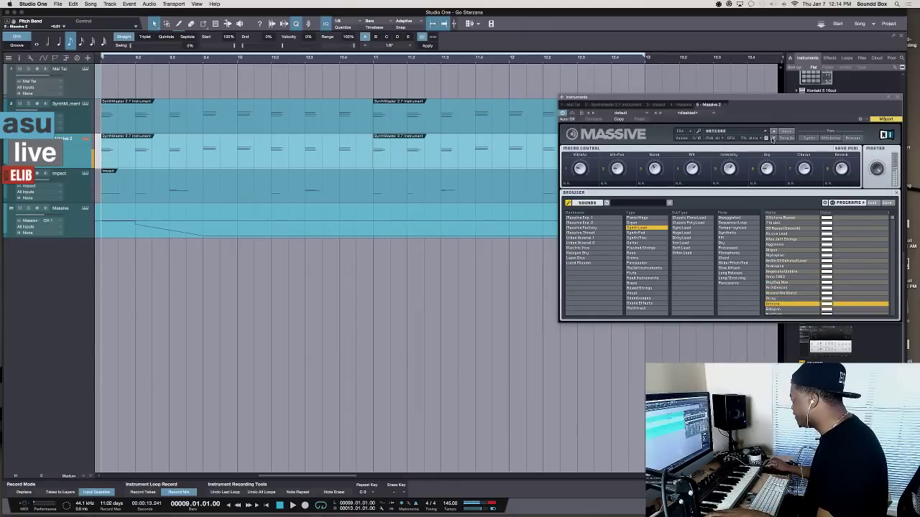
left_click(774, 138)
left_click(773, 138)
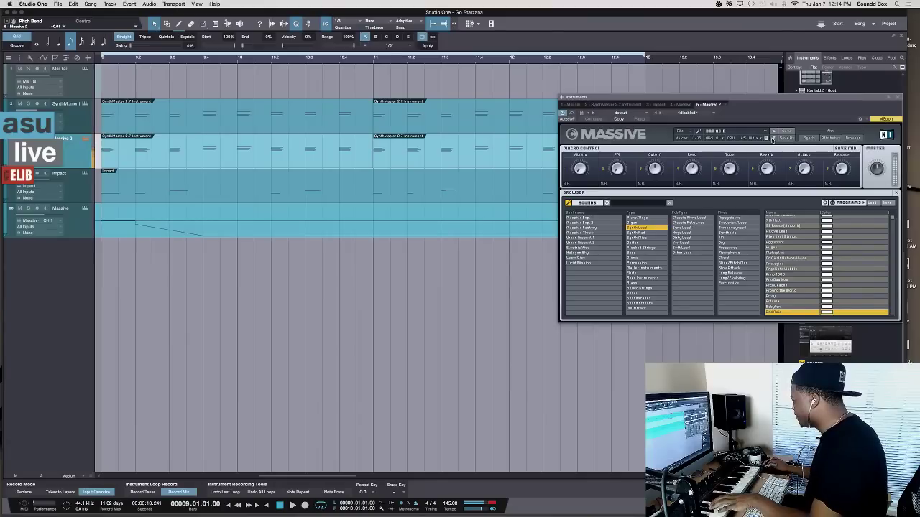
left_click(773, 138)
left_click(773, 138)
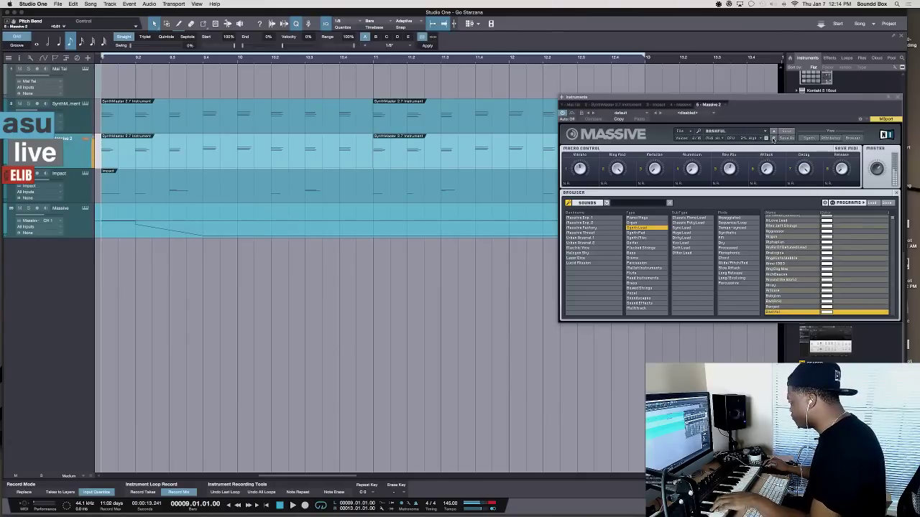
left_click(773, 138)
left_click(773, 138)
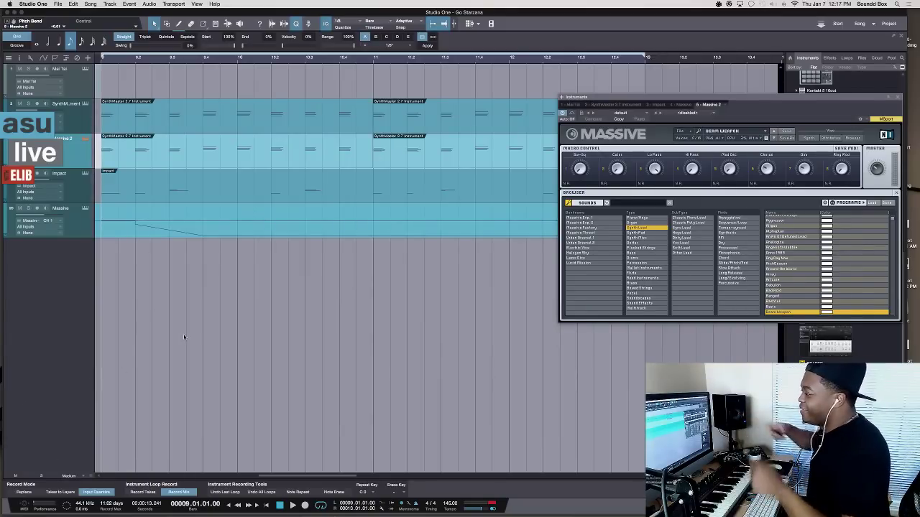
key("space")
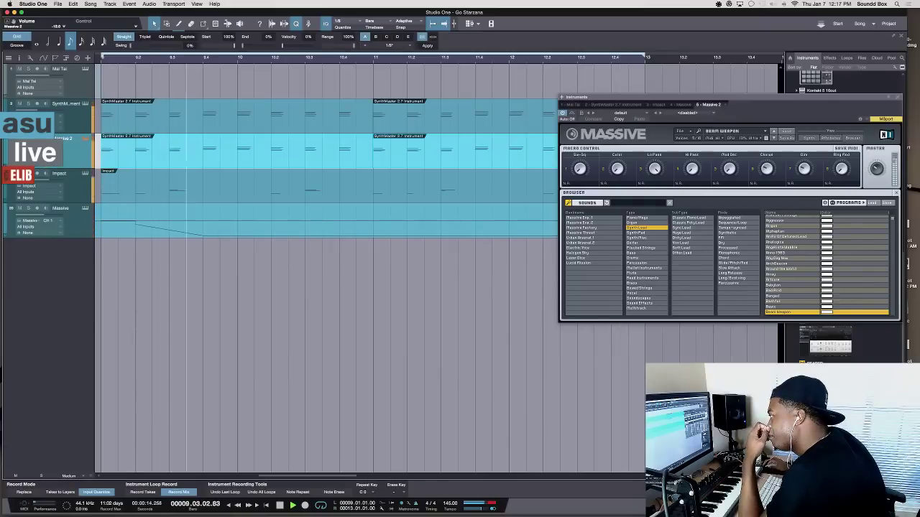
- Stop the loop and rename both parts on the Massive 2 track as Sirens
key("space")
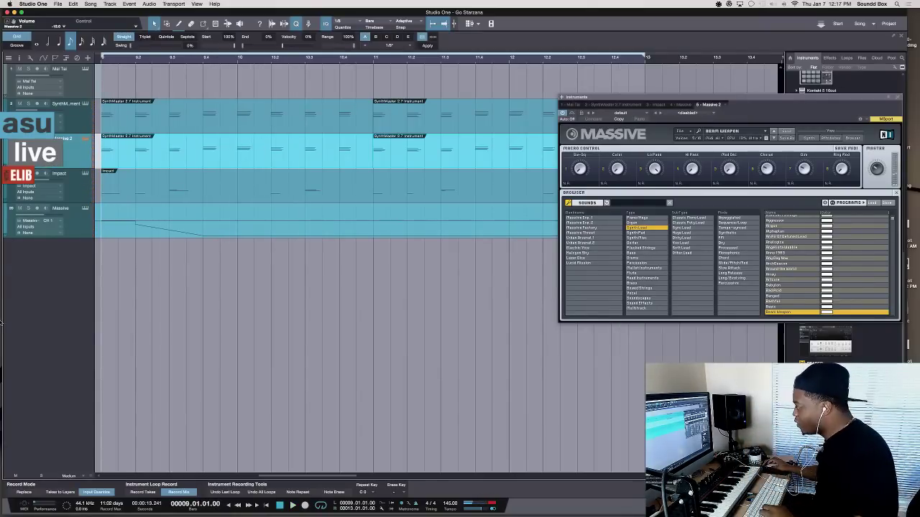
left_click_drag(606, 99, 599, 275)
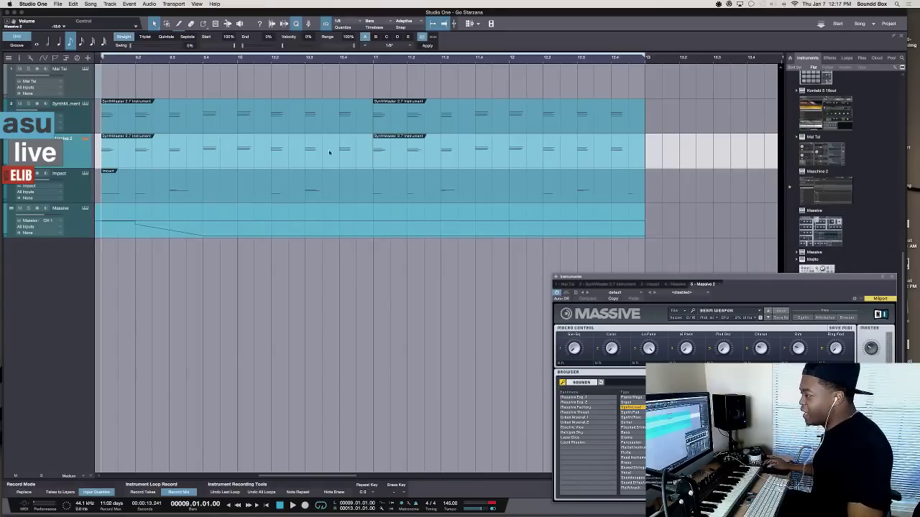
right_click(114, 136)
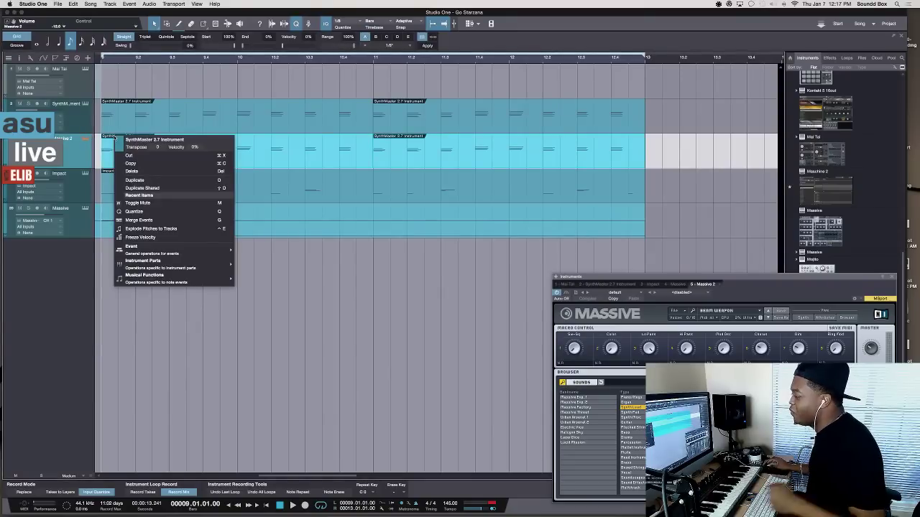
left_click(120, 139)
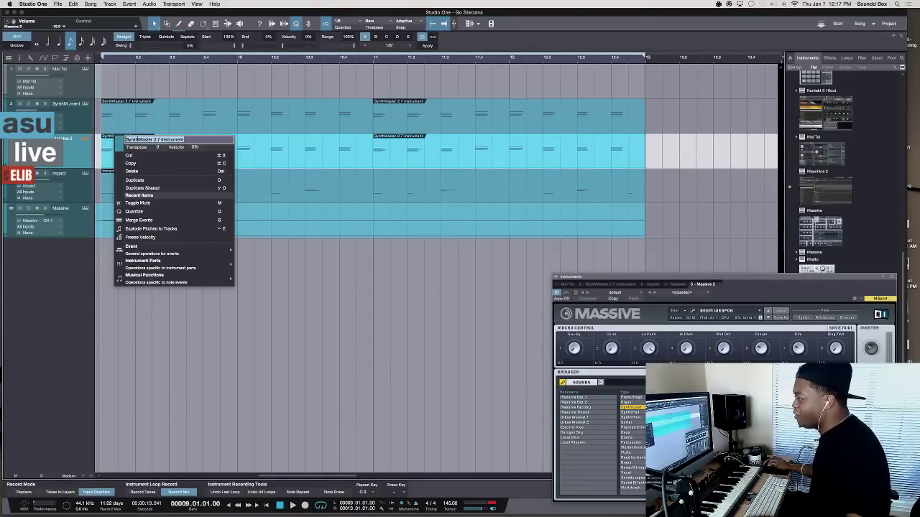
type("Strings")
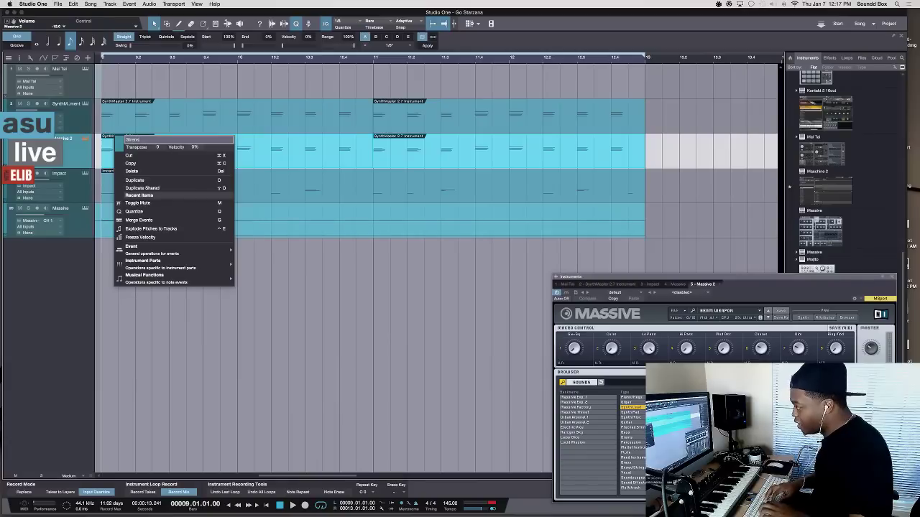
key("Return")
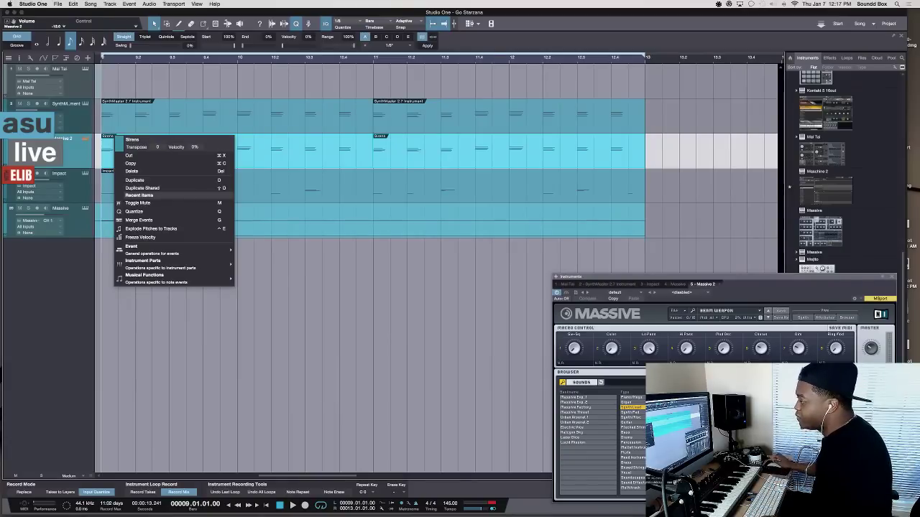
left_click(267, 140)
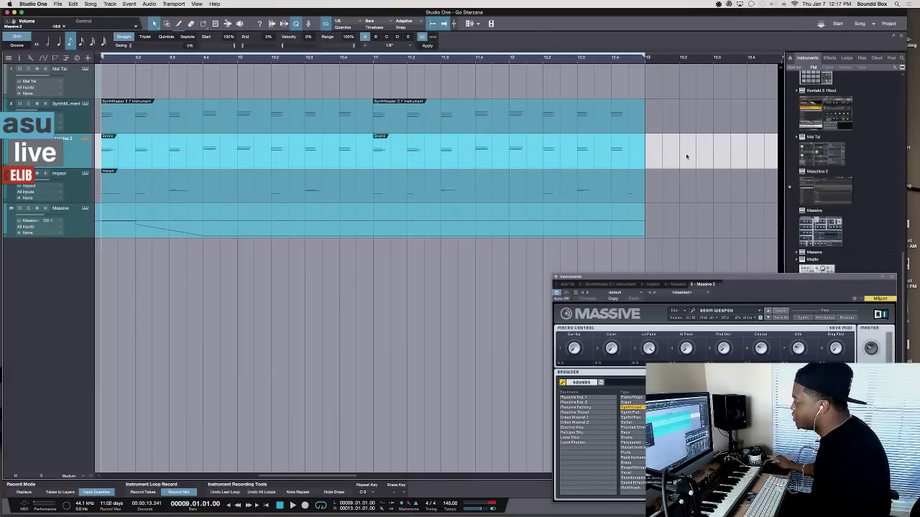
- Merge the two Massive 2 parts into one and name the merged part Sirens
key("g")
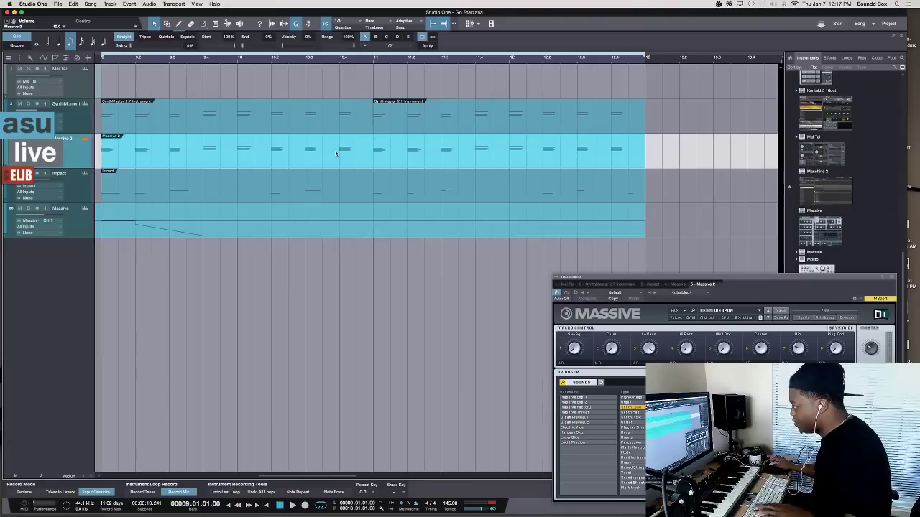
right_click(113, 137)
left_click(132, 142)
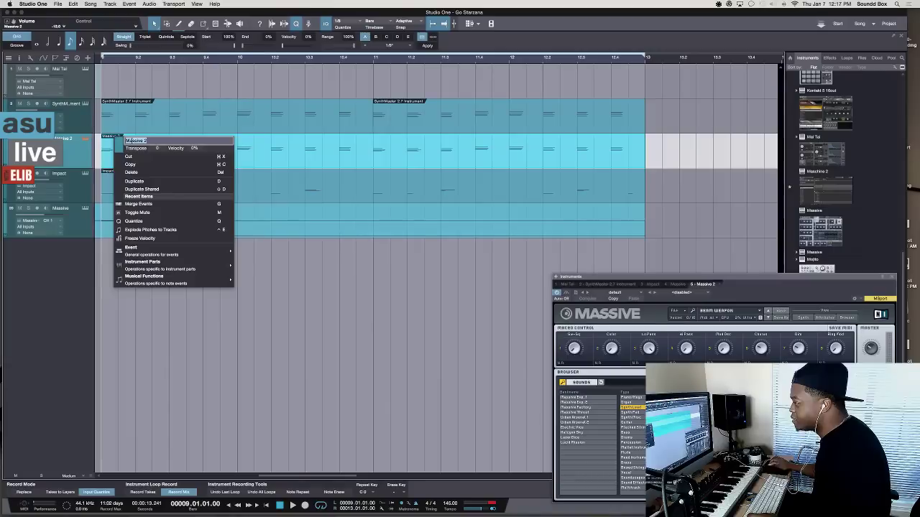
type("Sirens")
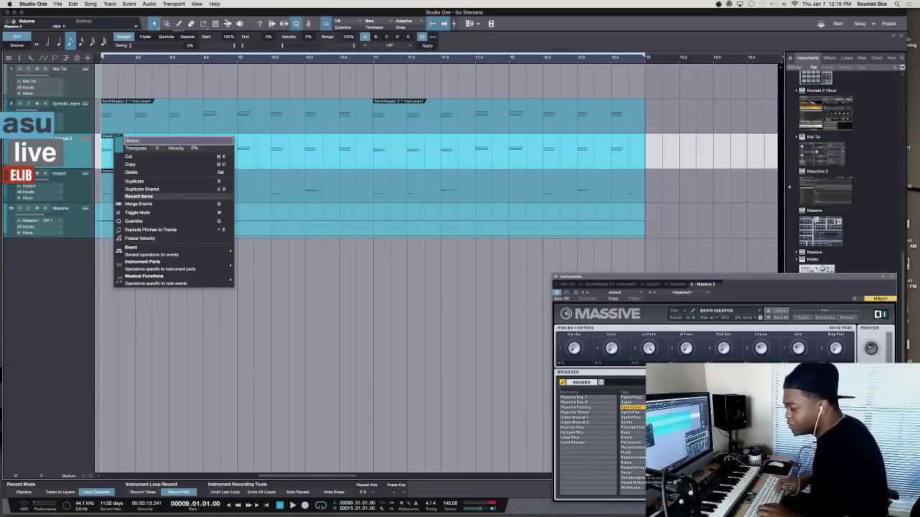
key("Return")
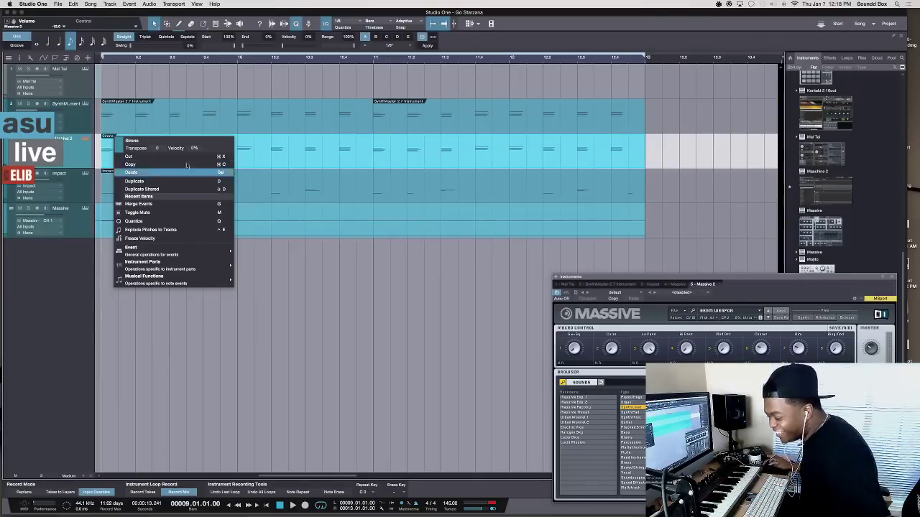
key("Escape")
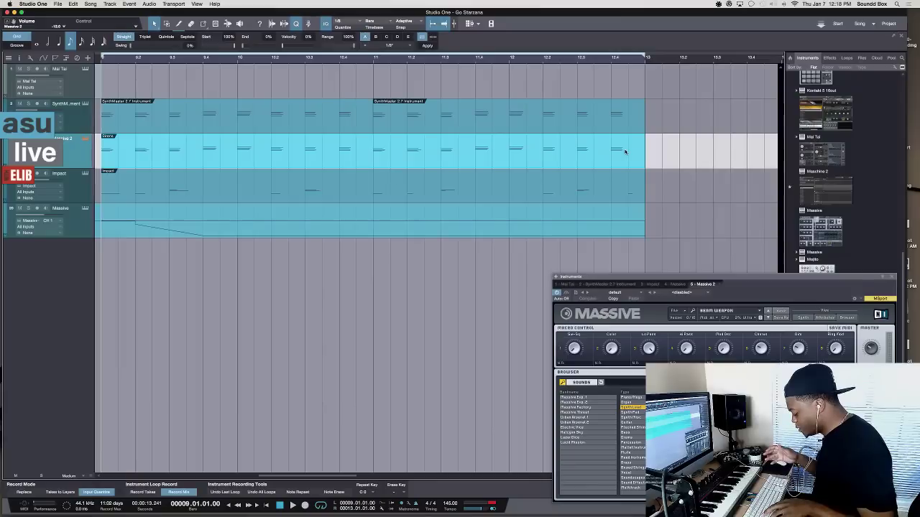
- Bounce the Sirens part to a new audio track and play the loop with the bounced audio
key("super+b")
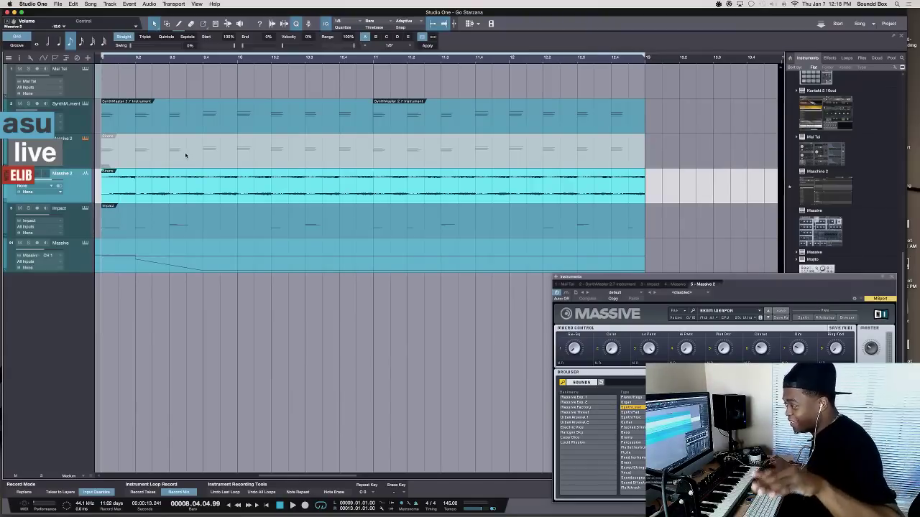
key("space")
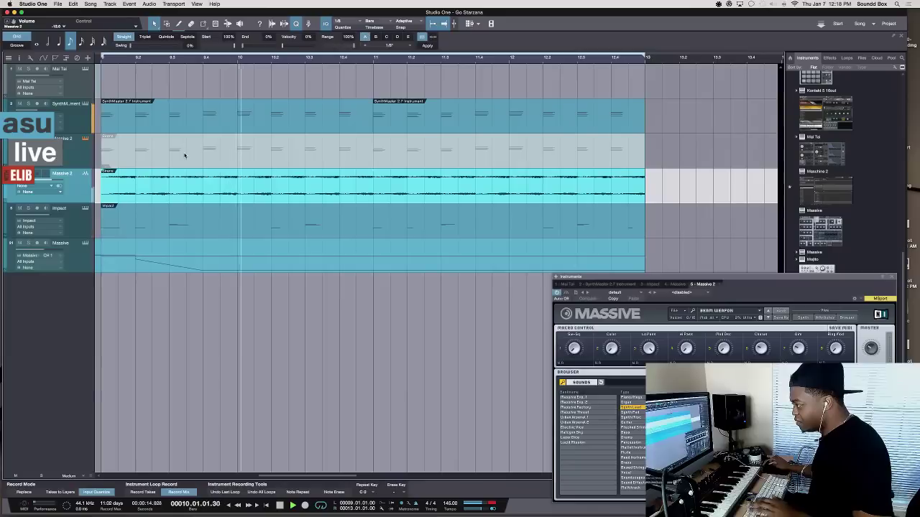
key("space")
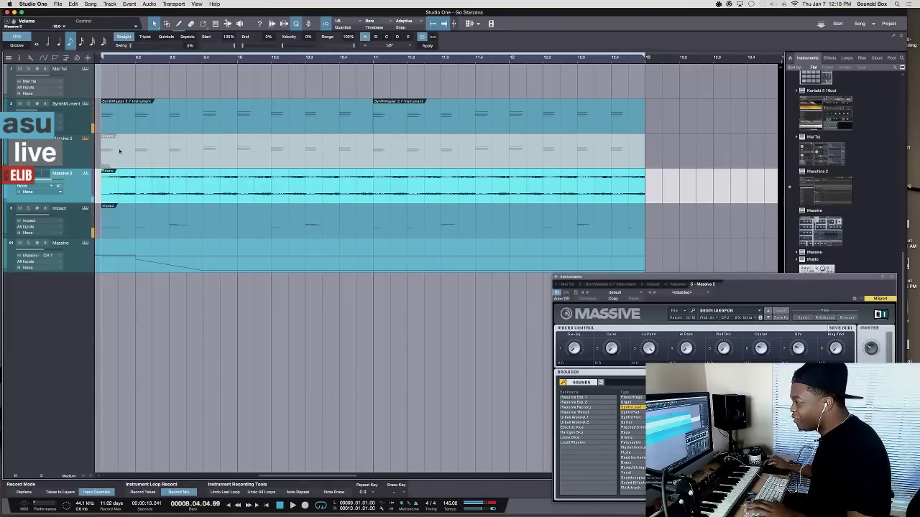
- Unmute the Sirens instrument part, and try the Beatique Metals preset before loading Beltramerized on Massive 2
left_click(156, 152)
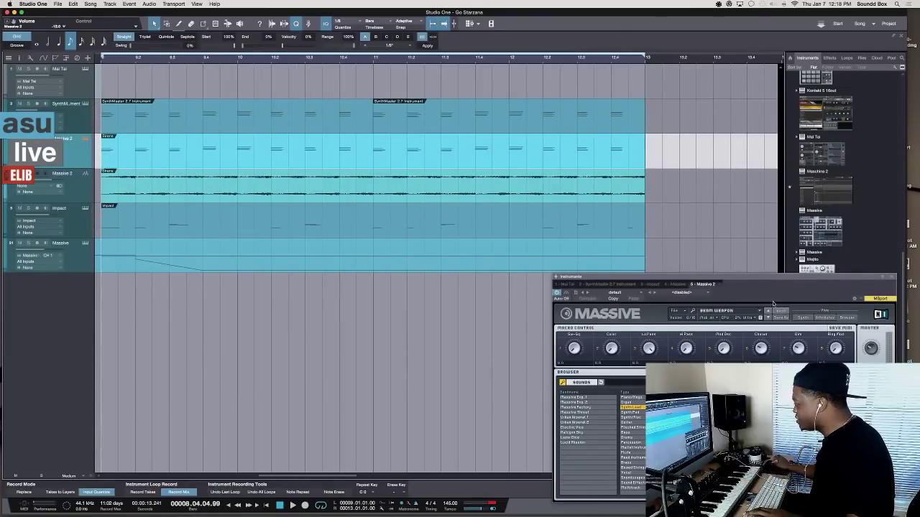
left_click_drag(760, 281, 610, 124)
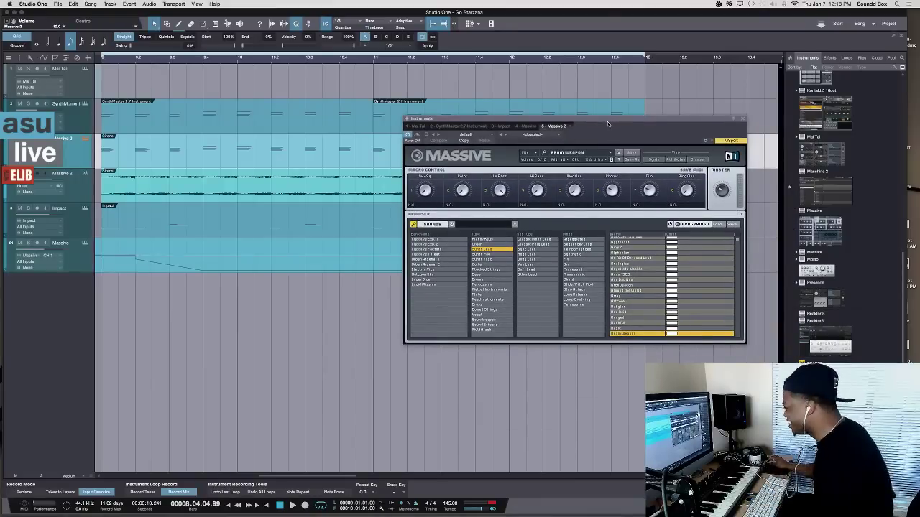
scroll(640, 318, "down", 2)
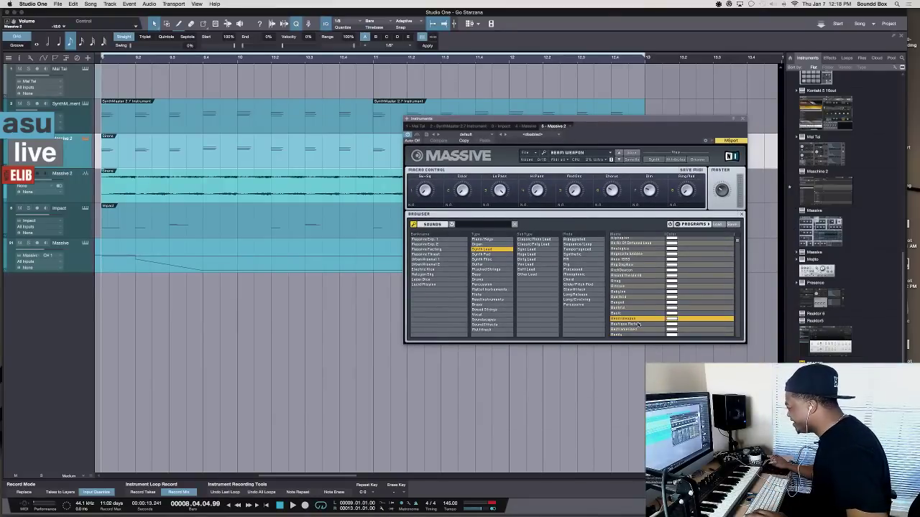
left_click(639, 325)
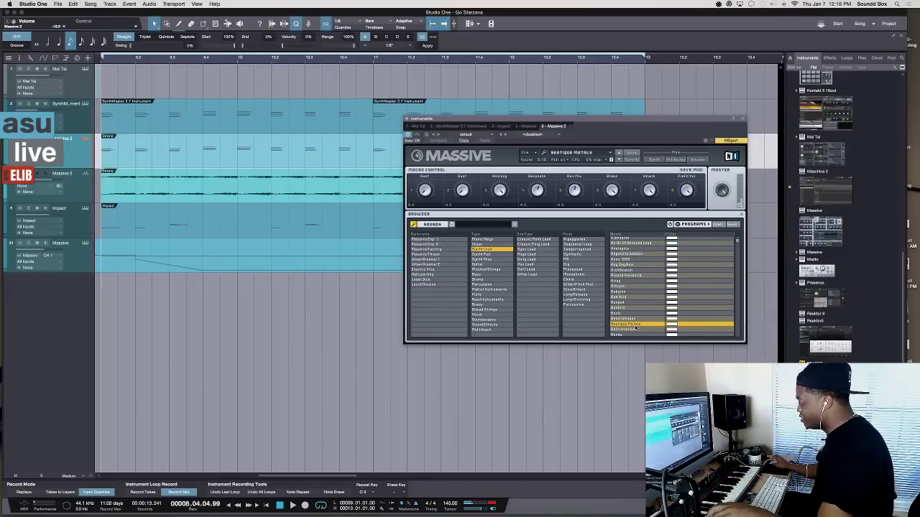
left_click(645, 331)
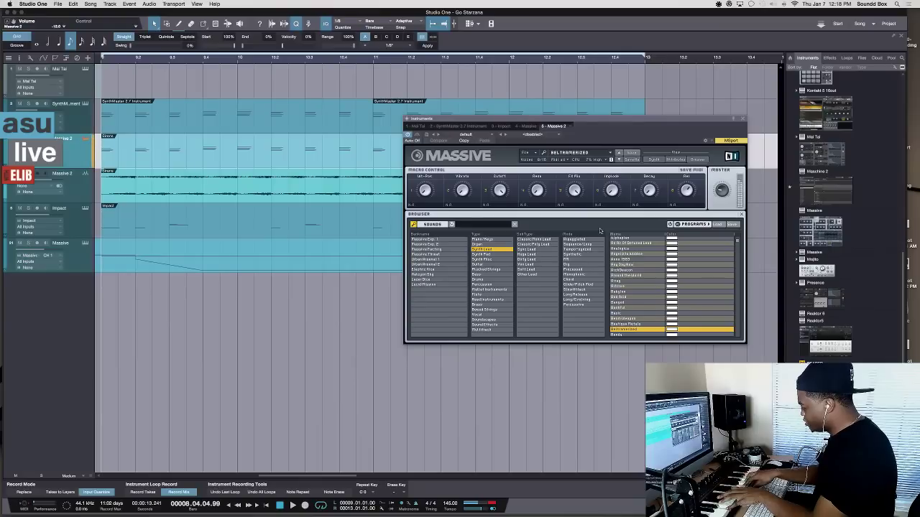
- Play the loop with the Beltramerized sound and raise the Massive 2 instrument track's volume
key("space")
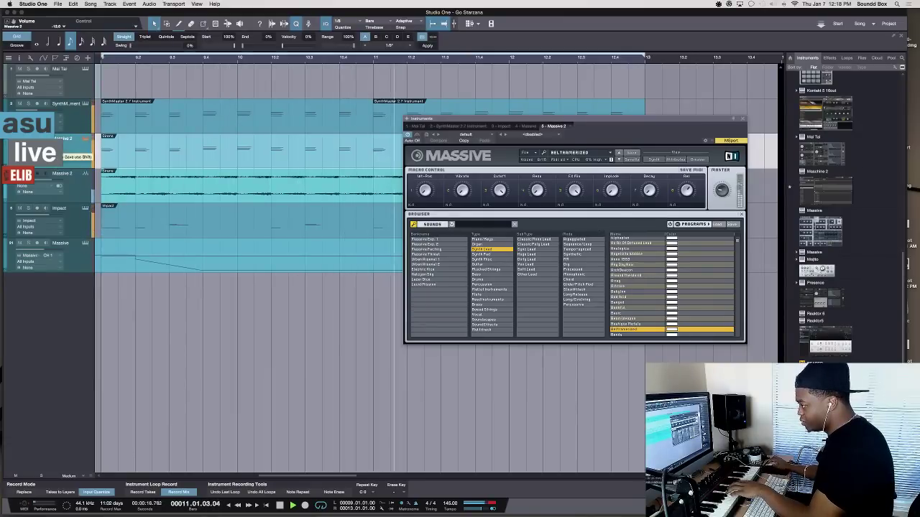
left_click_drag(44, 156, 39, 191)
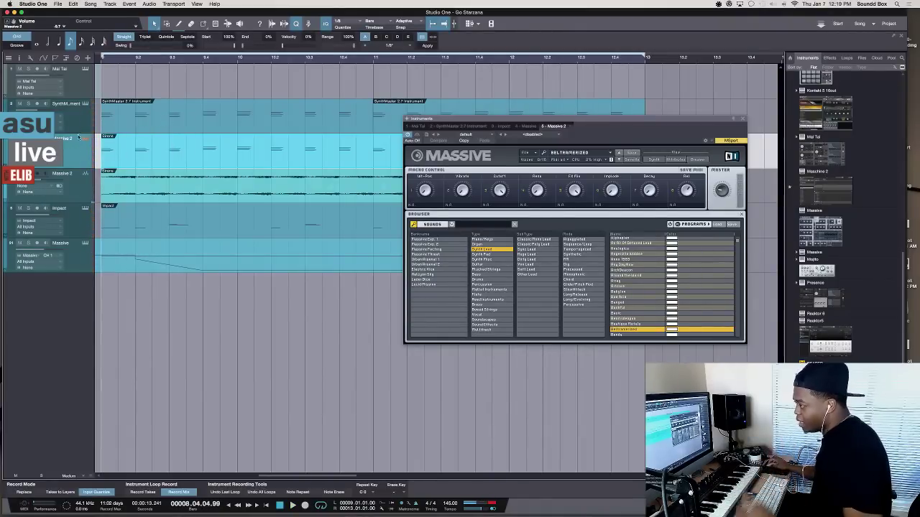
- Rename the bounced audio track below the Massive 2 instrument track as Sirens
double_click(63, 174)
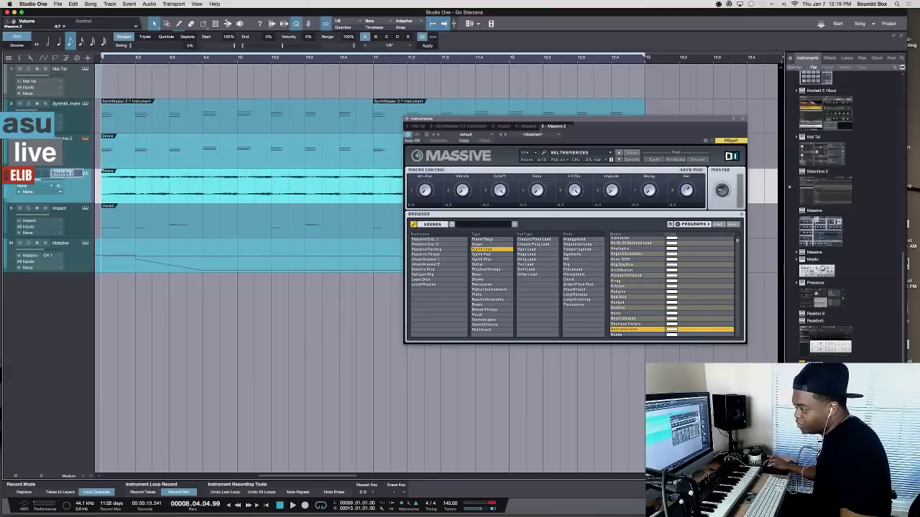
type("S")
type("e")
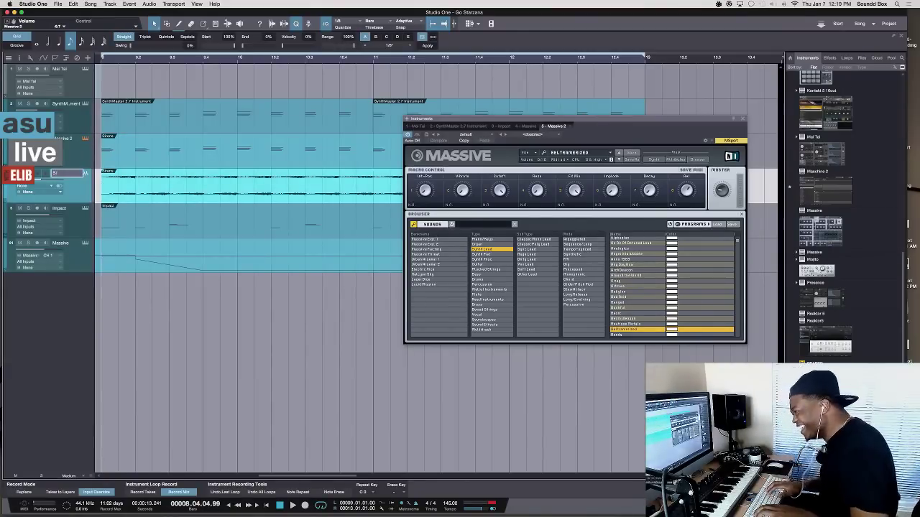
type("rens")
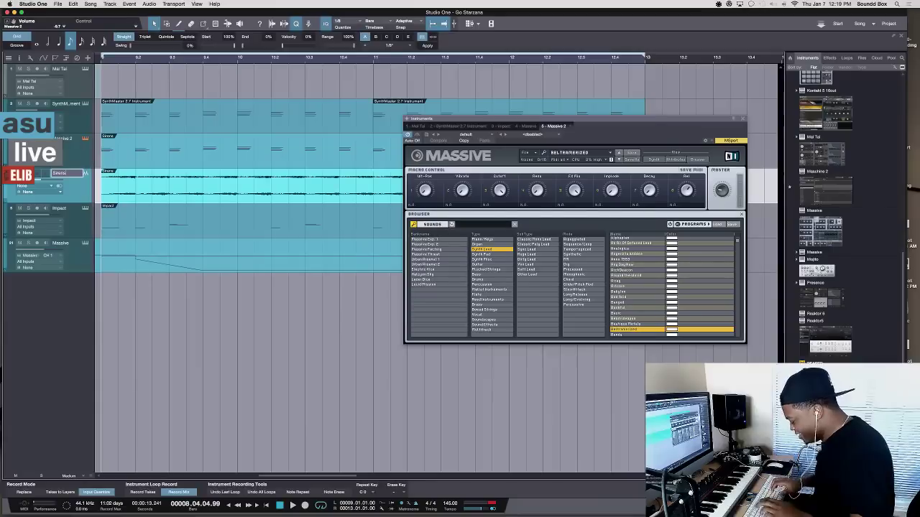
key("Return")
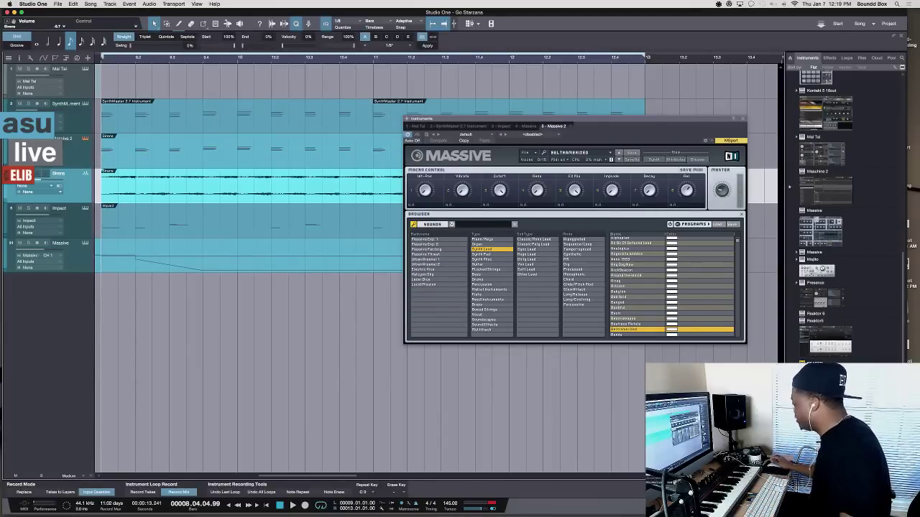
- Rename the Massive 2 instrument track as Synth
left_click(77, 164)
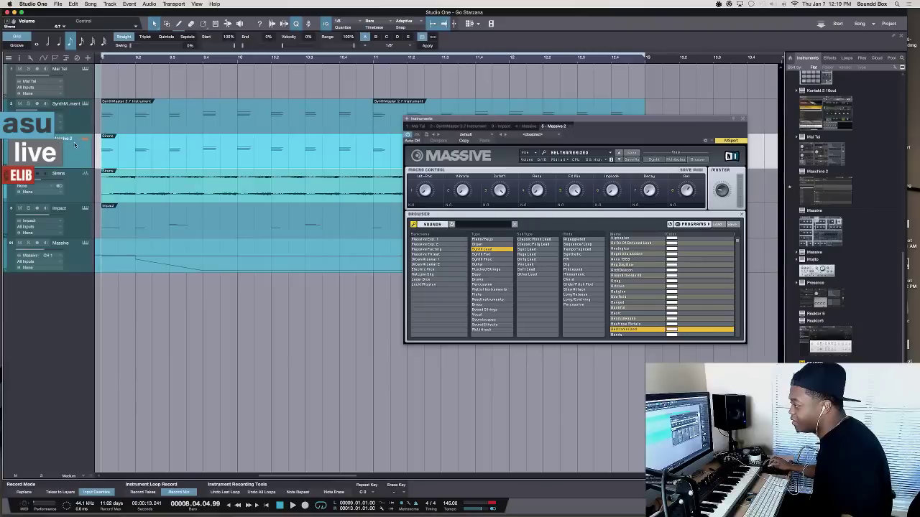
double_click(64, 139)
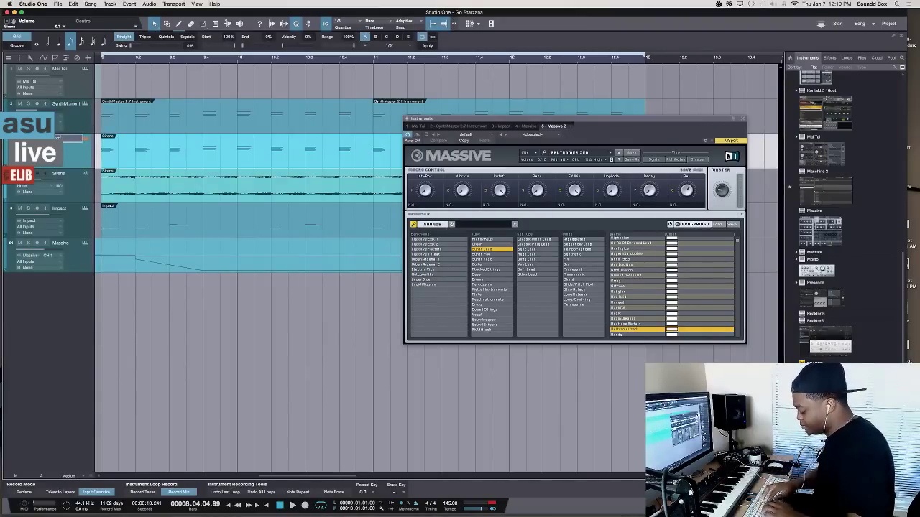
type("Synth")
key("Return")
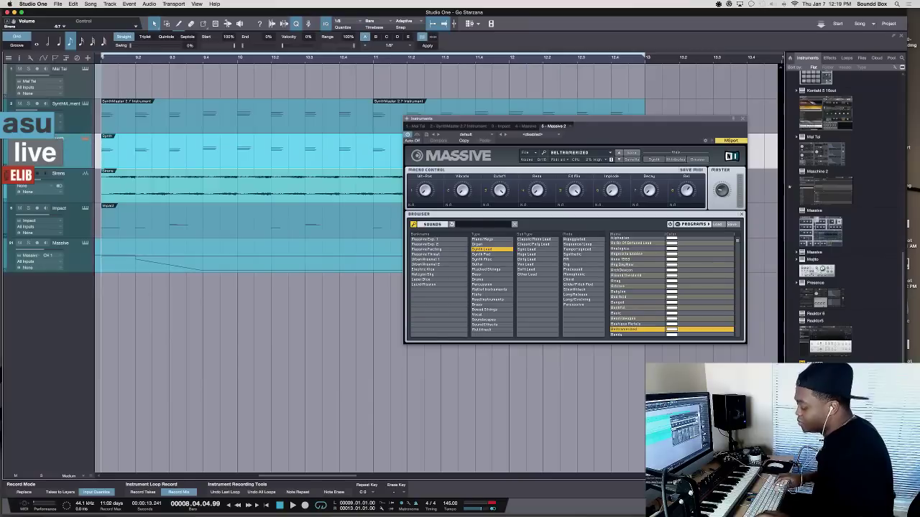
- Bounce the Synth part to a new audio track, without exporting a mixdown
key("super+e")
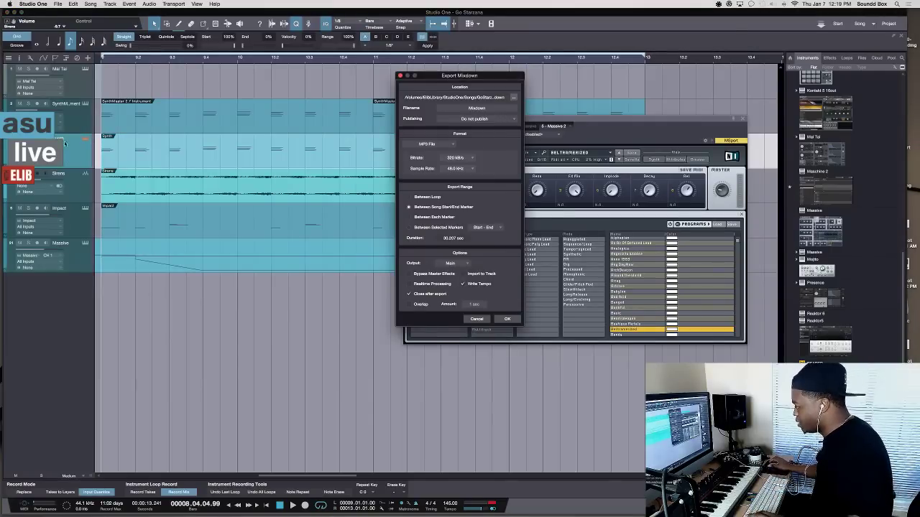
left_click(506, 319)
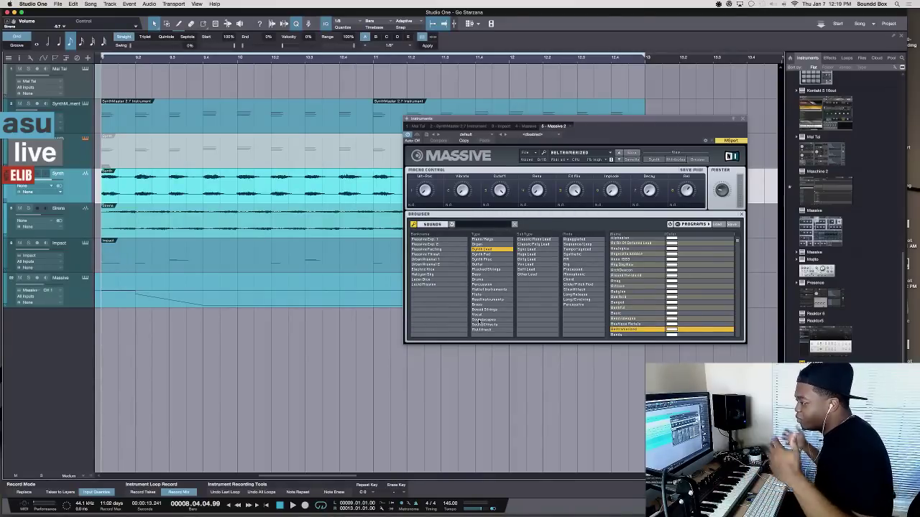
- Unmute the Synth instrument part and load the Big Lead preset on Massive 2
left_click(79, 154)
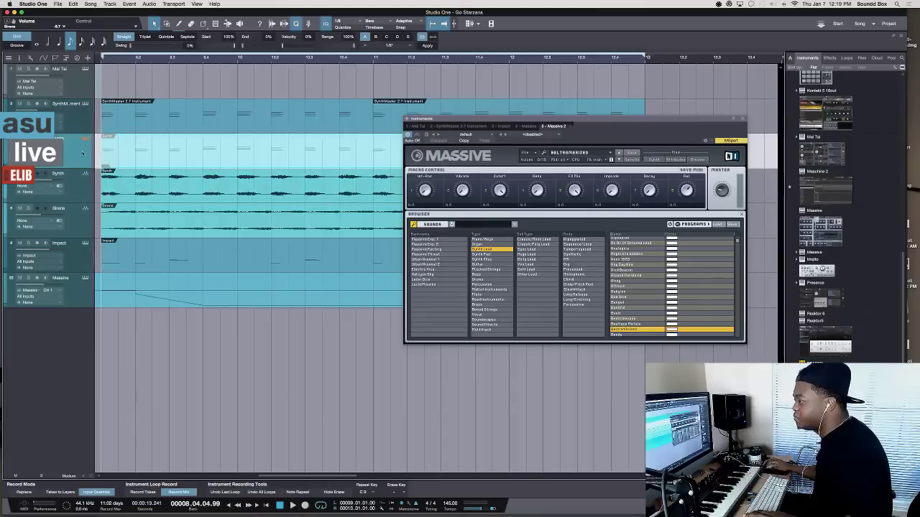
left_click(158, 152)
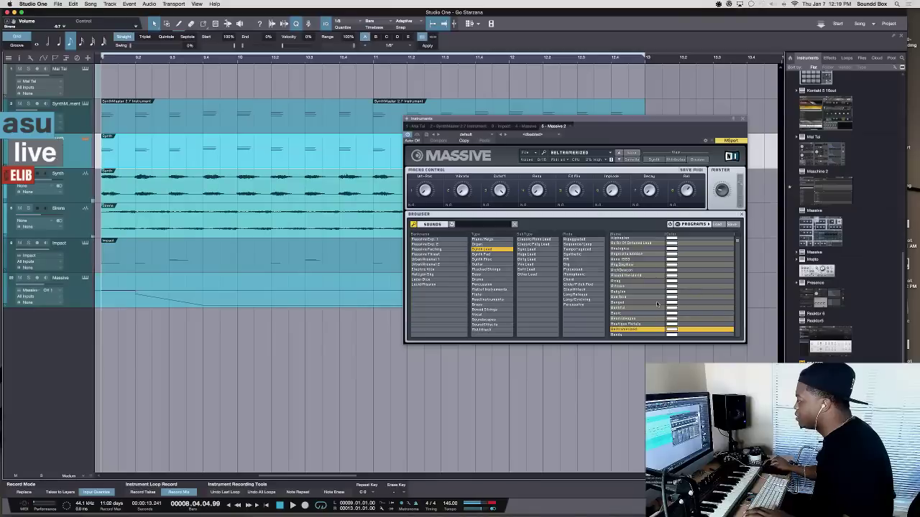
scroll(648, 290, "down", 3)
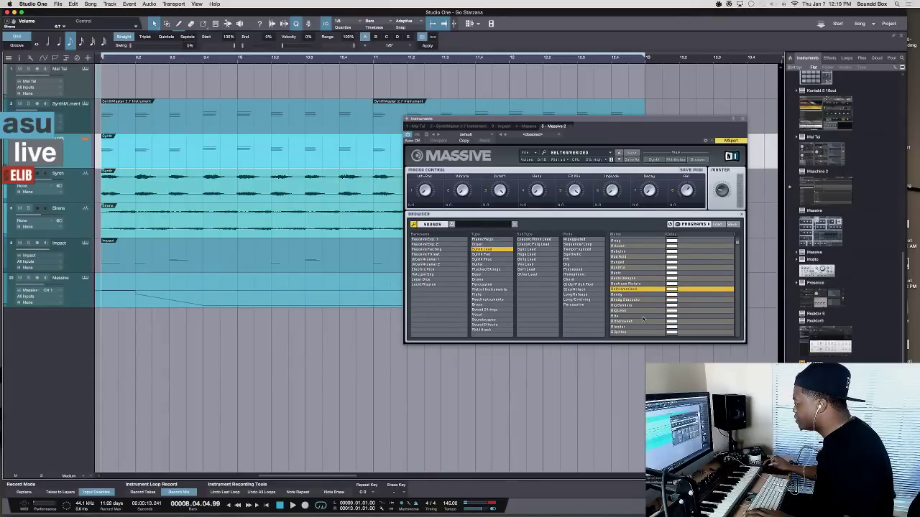
left_click(625, 311)
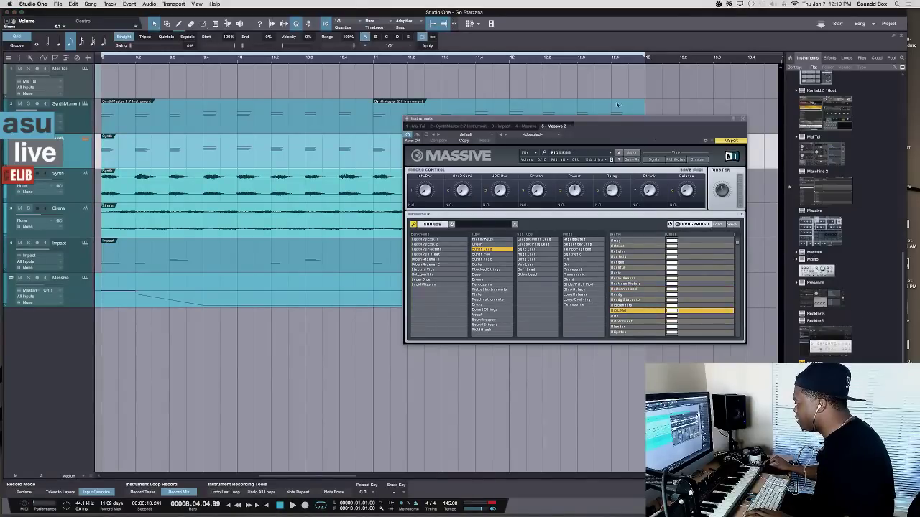
- Audition the next Massive 2 lead presets while the loop plays and load the Blender preset
left_click_drag(582, 121, 646, 45)
key("space")
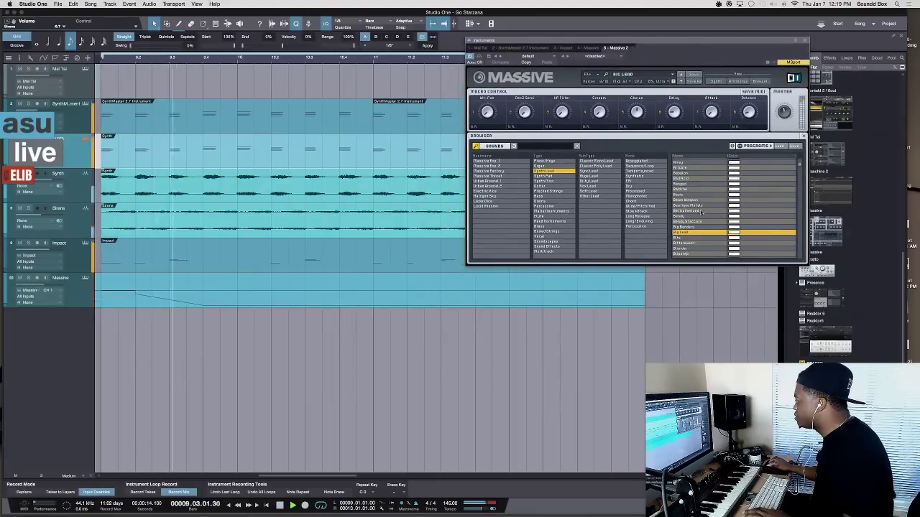
left_click(680, 80)
left_click(680, 80)
left_click(681, 80)
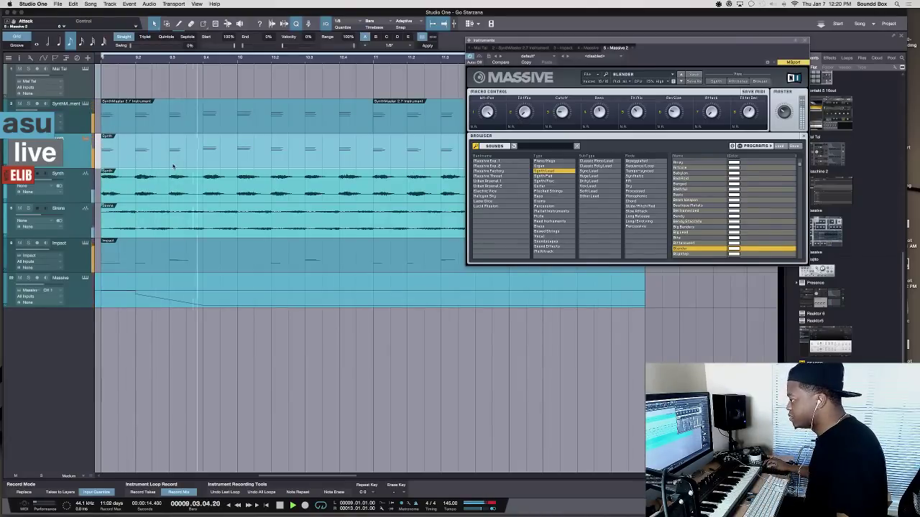
key("space")
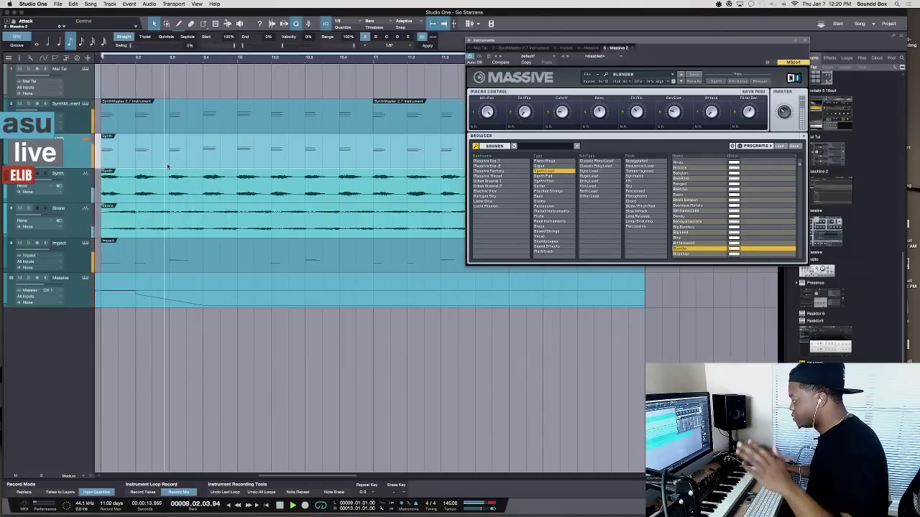
- Rename the Massive 2 instrument track as Synth Bell
left_click_drag(526, 56, 605, 243)
key("space")
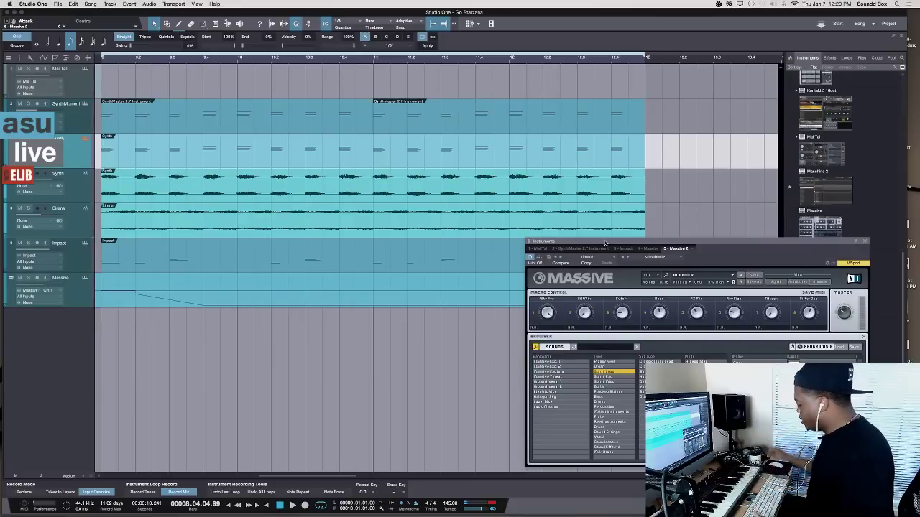
left_click(60, 140)
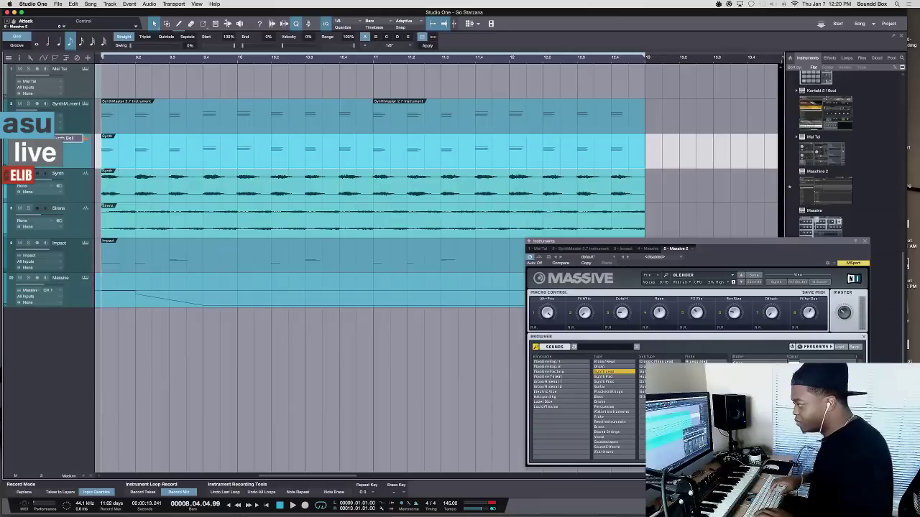
key("Return")
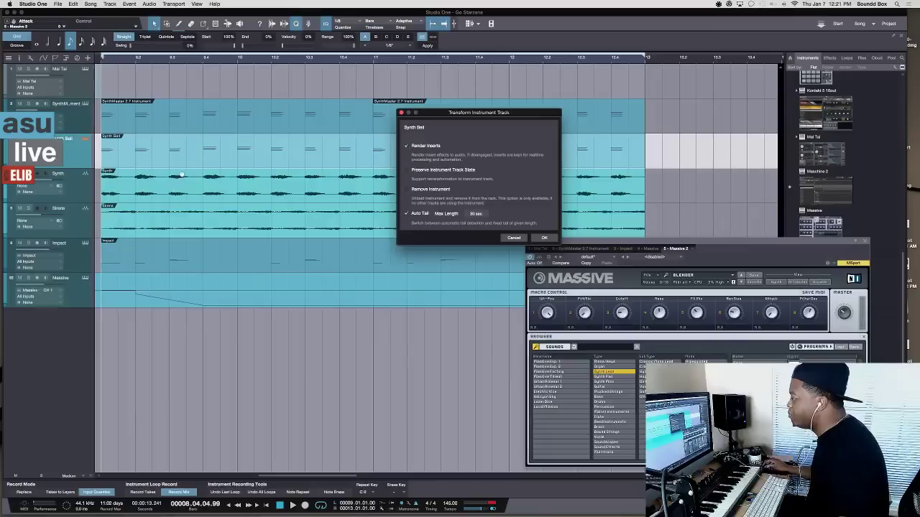
- Transform the Synth Bell instrument track to audio with Render Inserts and Auto Tail enabled
left_click_drag(445, 114, 475, 81)
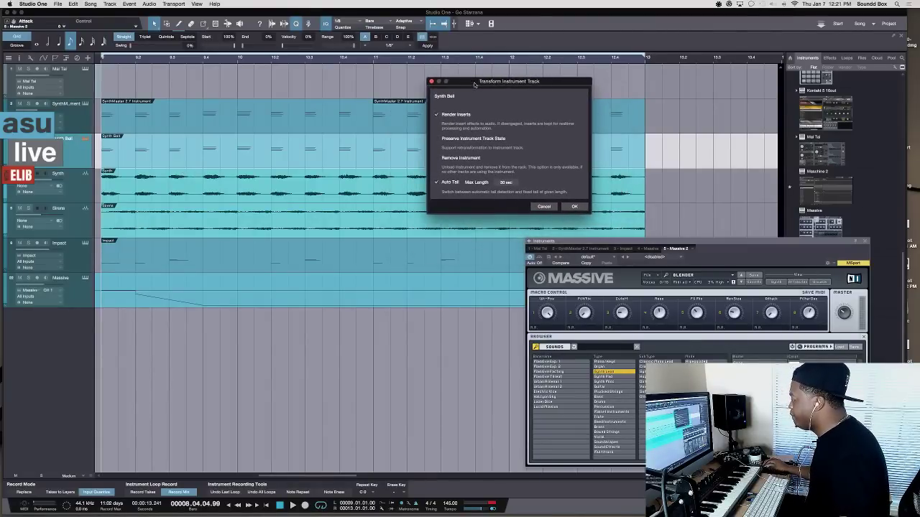
left_click(575, 207)
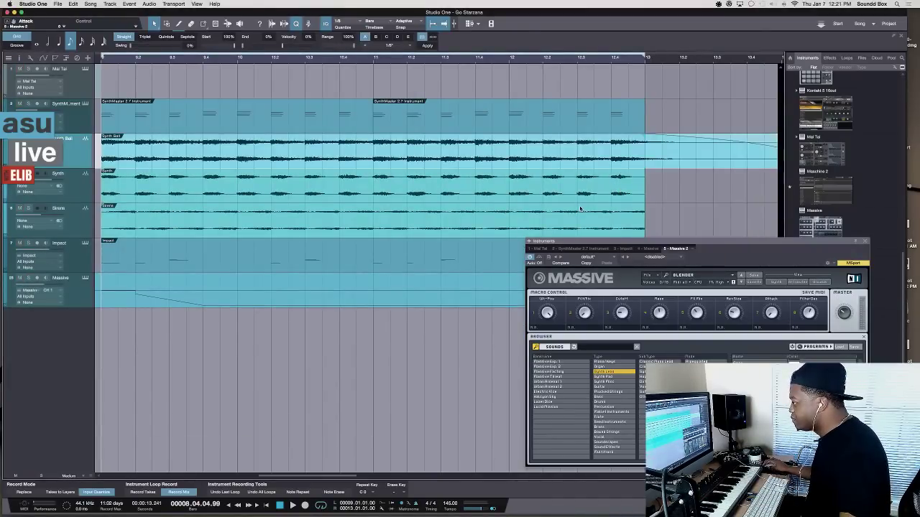
scroll(577, 209, "right", 5)
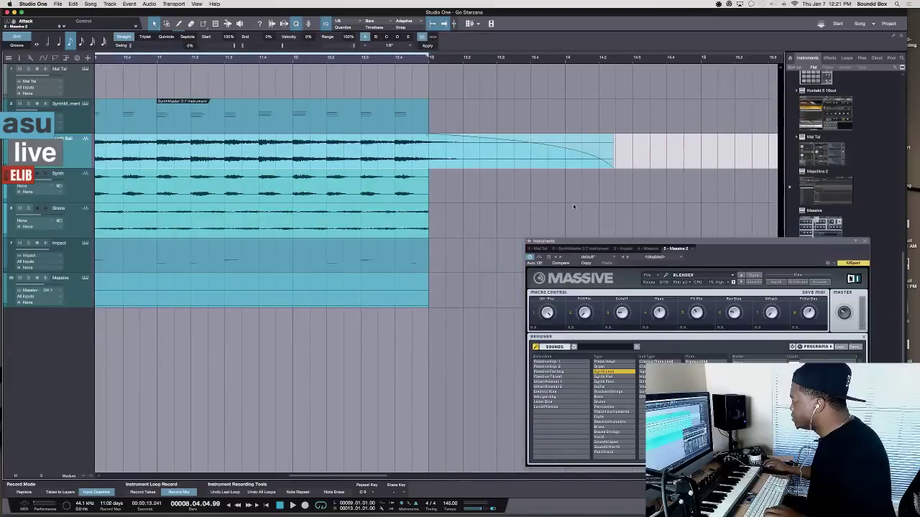
scroll(575, 207, "left", 6)
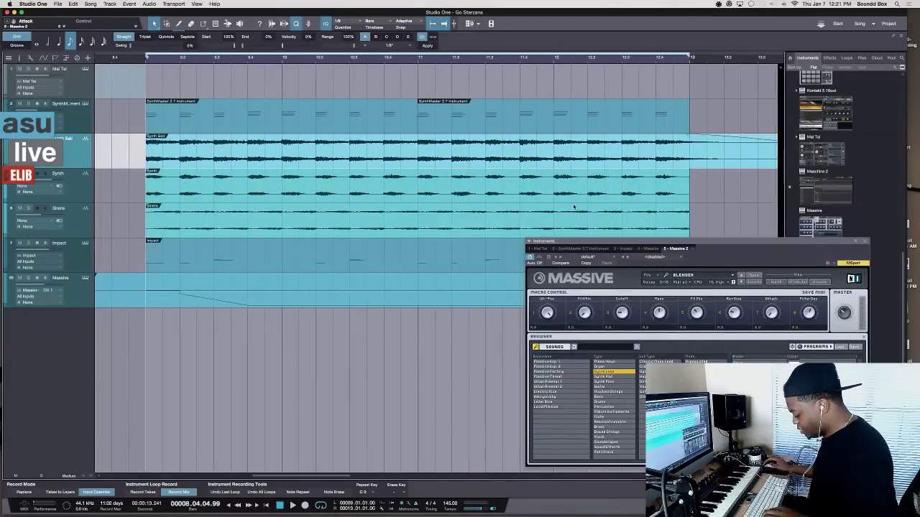
key("w")
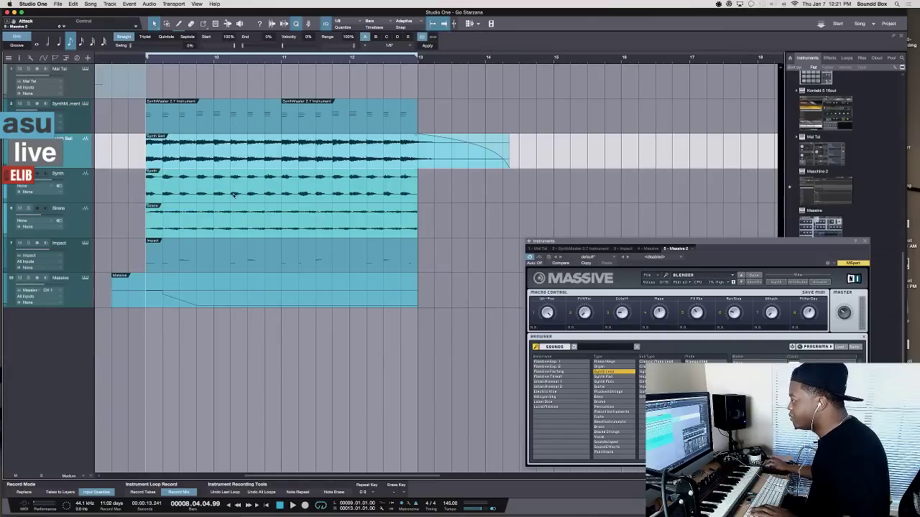
- Play back the loop with the Synth Bell audio and select the Massive instrument part to hear them together
key("space")
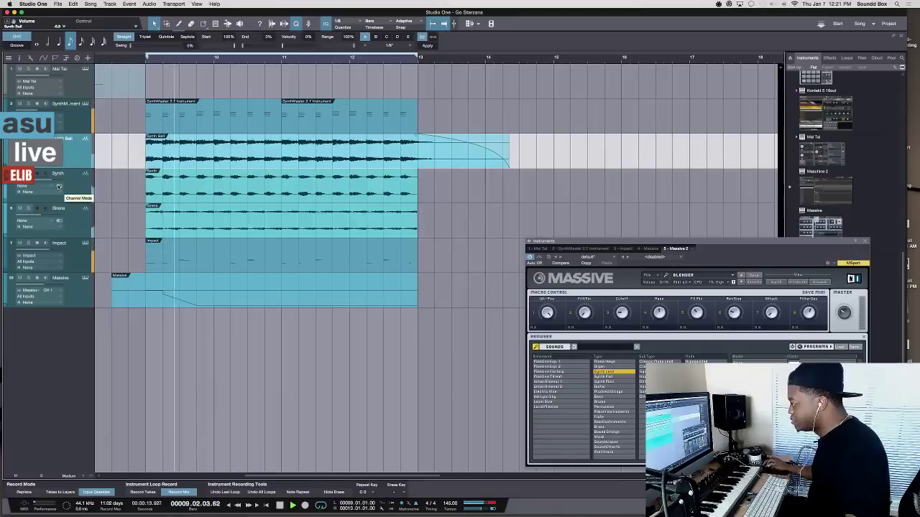
scroll(119, 300, "left", 5)
key("space")
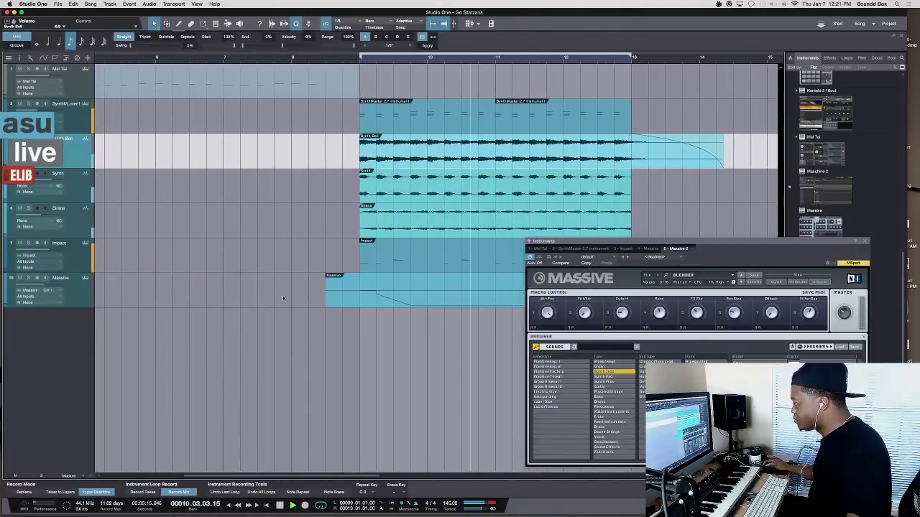
left_click(399, 295)
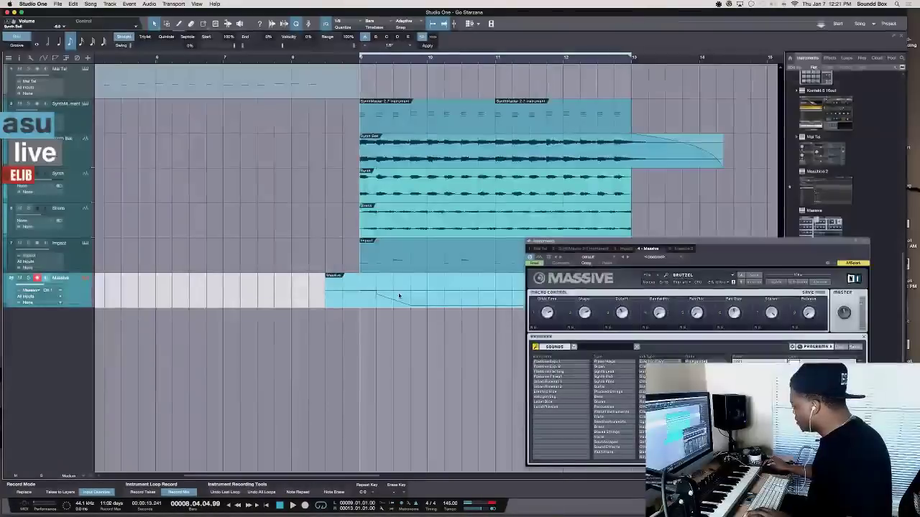
key("space")
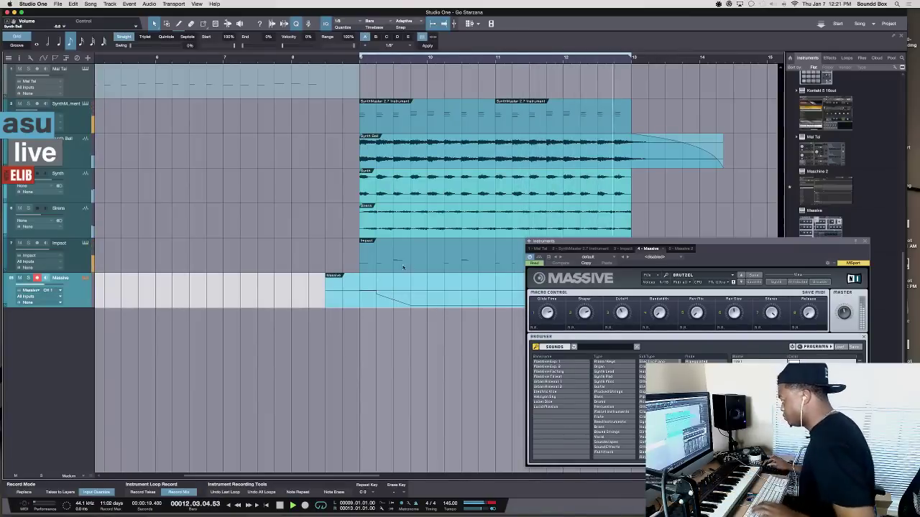
- Select the Synth audio track, show the mixer console and close the Massive instrument window
left_click(67, 195)
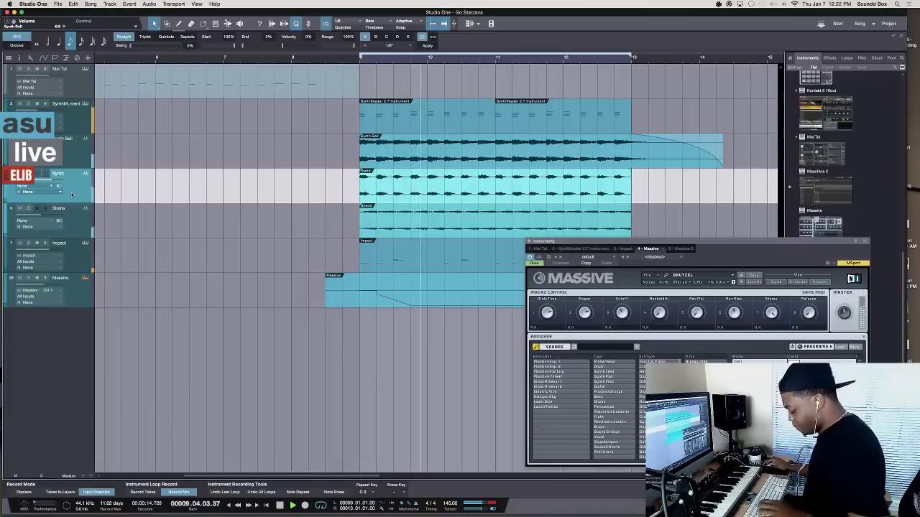
key("F3")
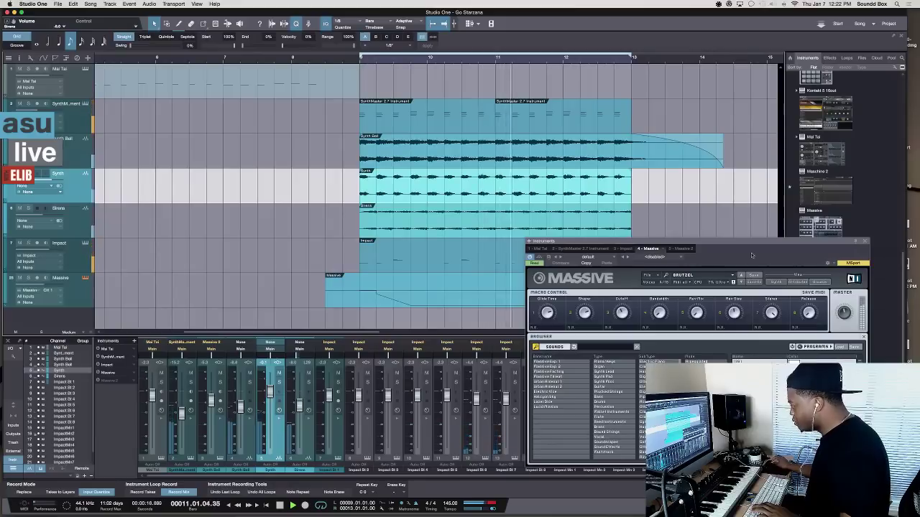
key("super+w")
key("space")
key("space")
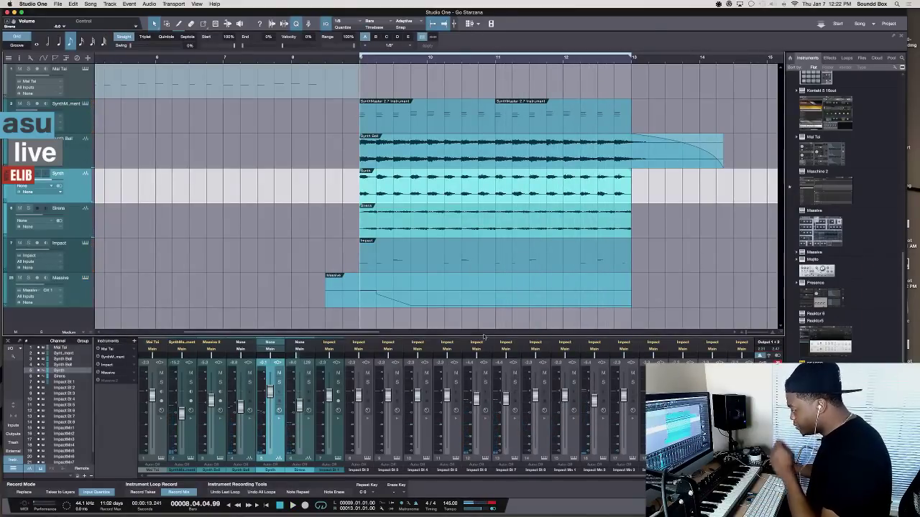
- Enlarge the mixer console over the lower arrangement and show the insert sections above the faders
left_click_drag(175, 335, 148, 228)
left_click(12, 413)
left_click(12, 415)
left_click(13, 405)
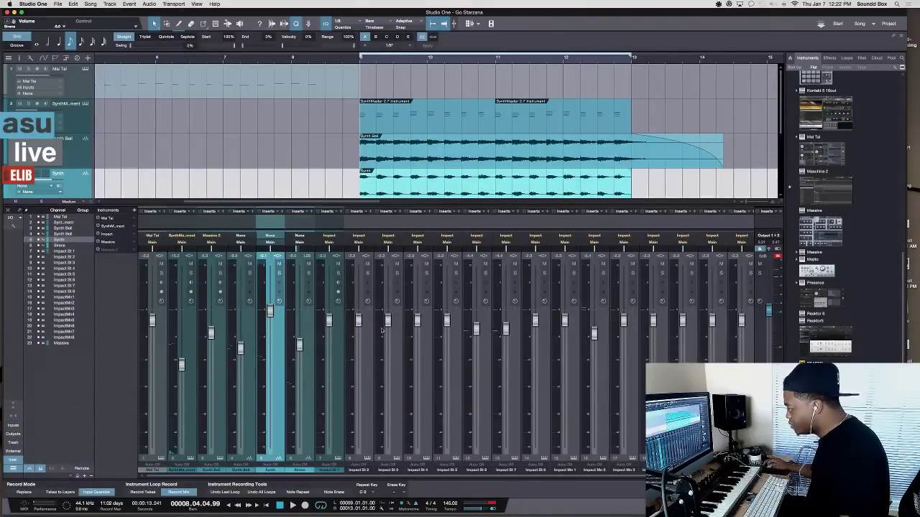
- Expand the console's insert and send sections and search the effects browser for "air"
key("space")
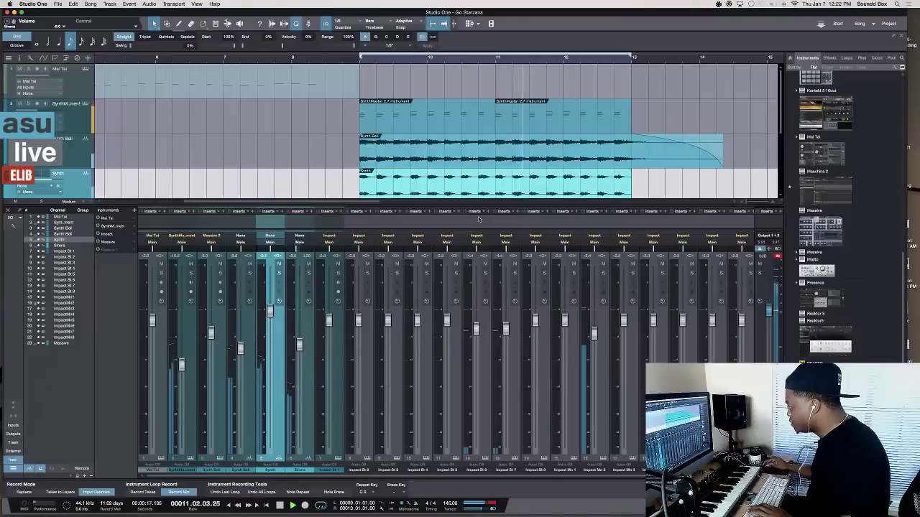
left_click(830, 58)
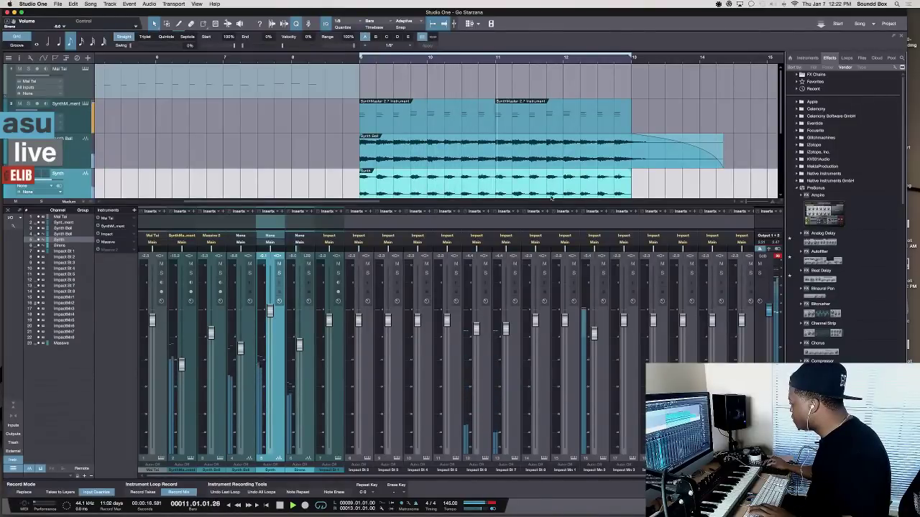
key("space")
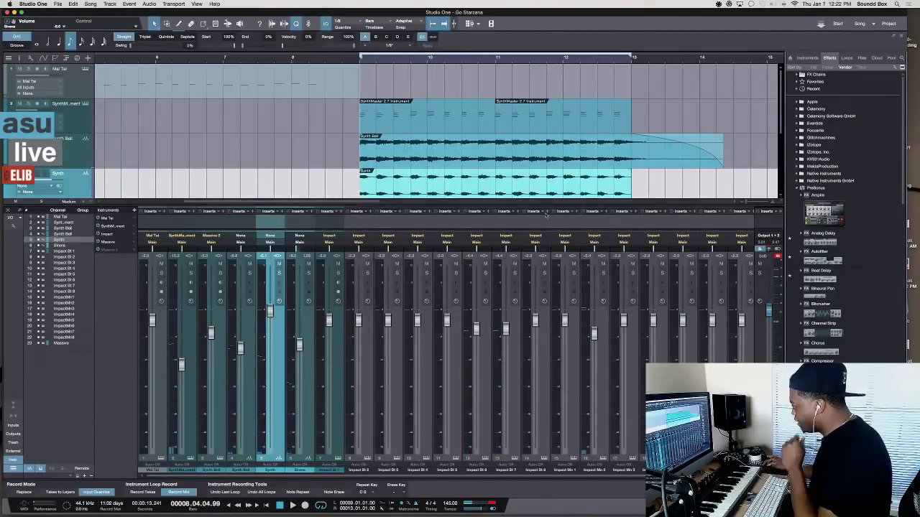
left_click_drag(536, 231, 527, 313)
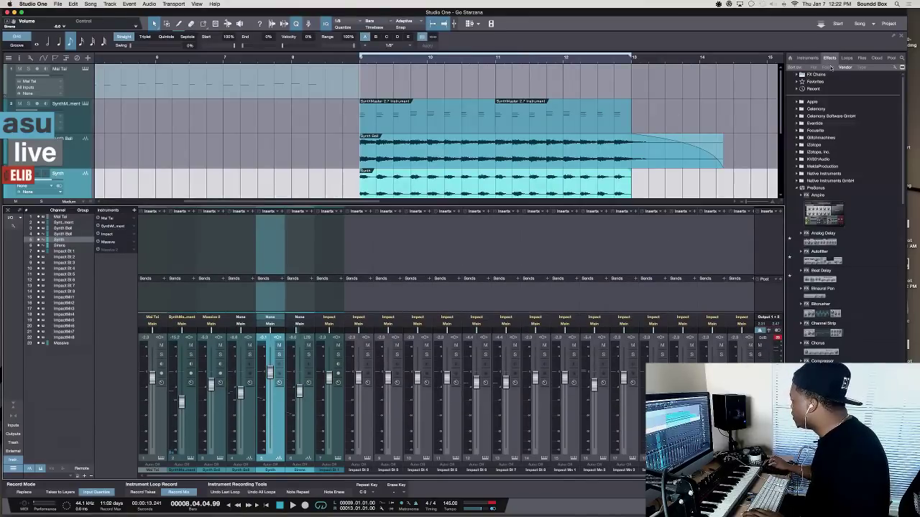
left_click(902, 59)
type("on")
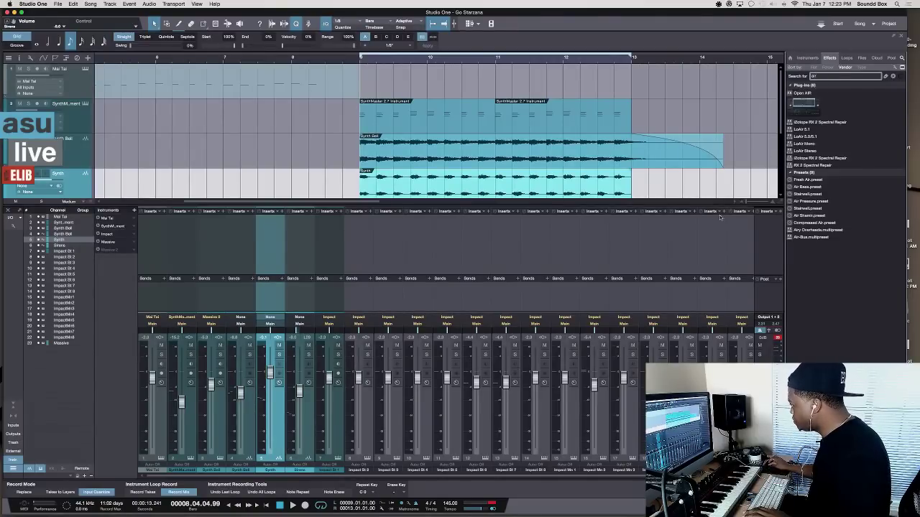
- Colour the Impact St 6 and Impact St 7 mixer channels magenta while the loop plays
left_click(716, 237)
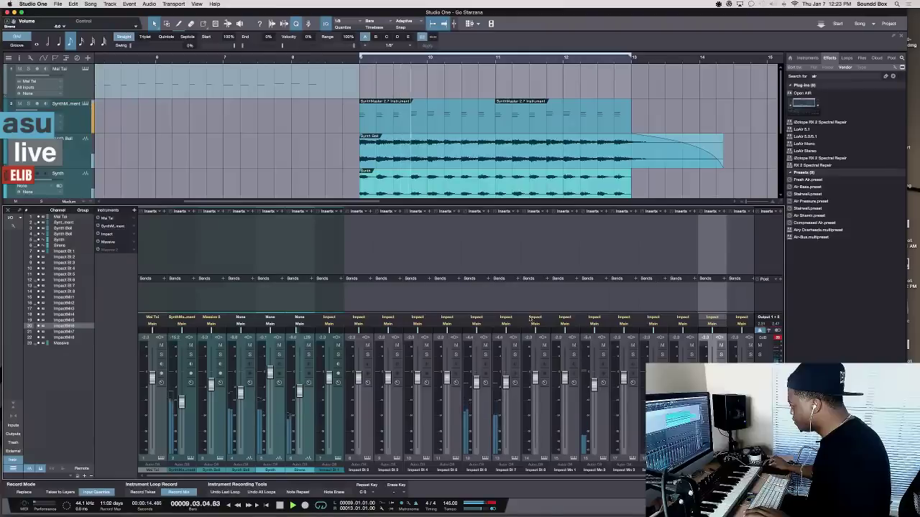
left_click(484, 472)
left_click_drag(483, 472, 495, 472)
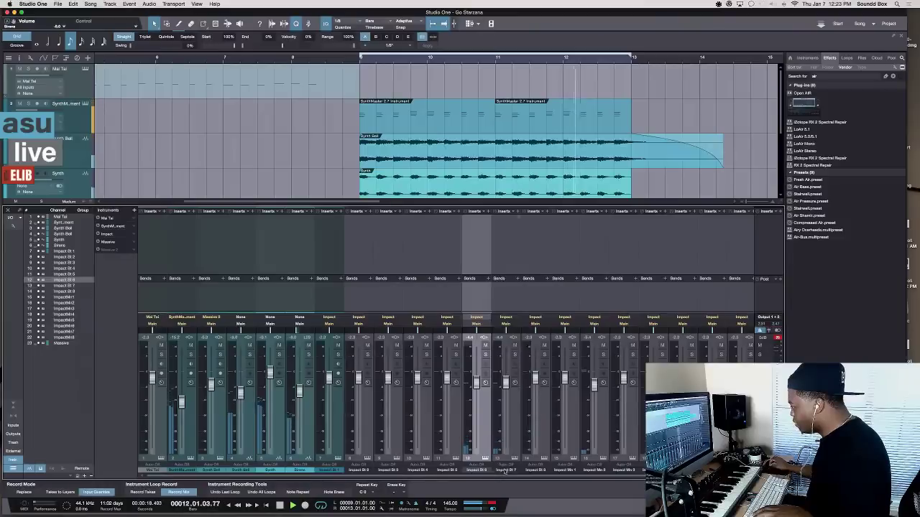
left_click(494, 472, "shift")
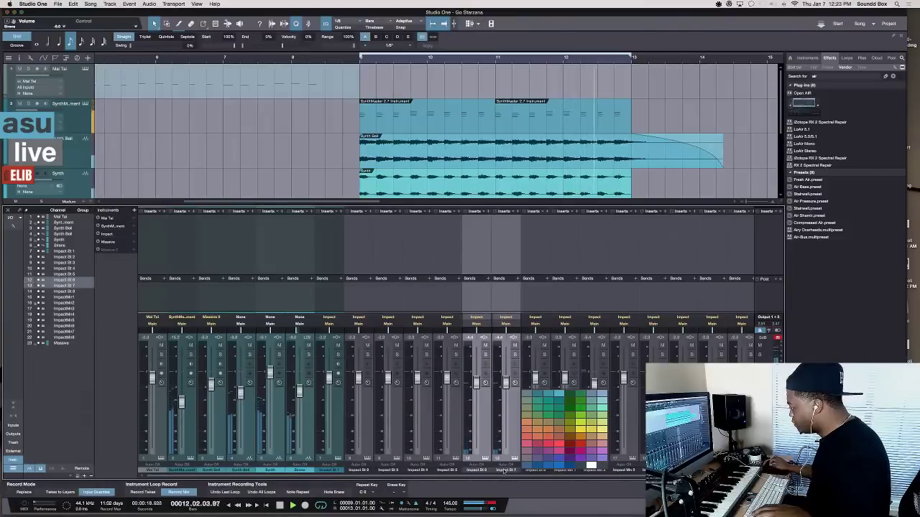
left_click(549, 454)
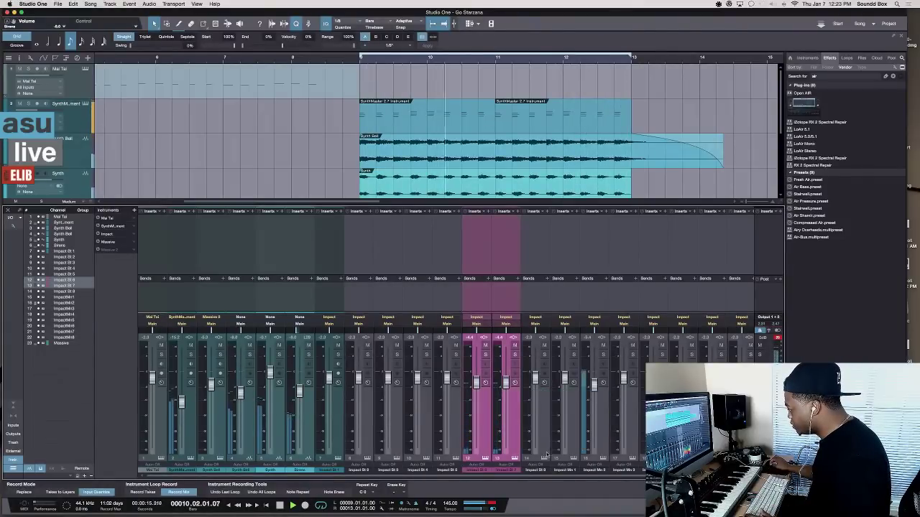
- Rename the Impact St 6 channel as SNARE
left_click(483, 471)
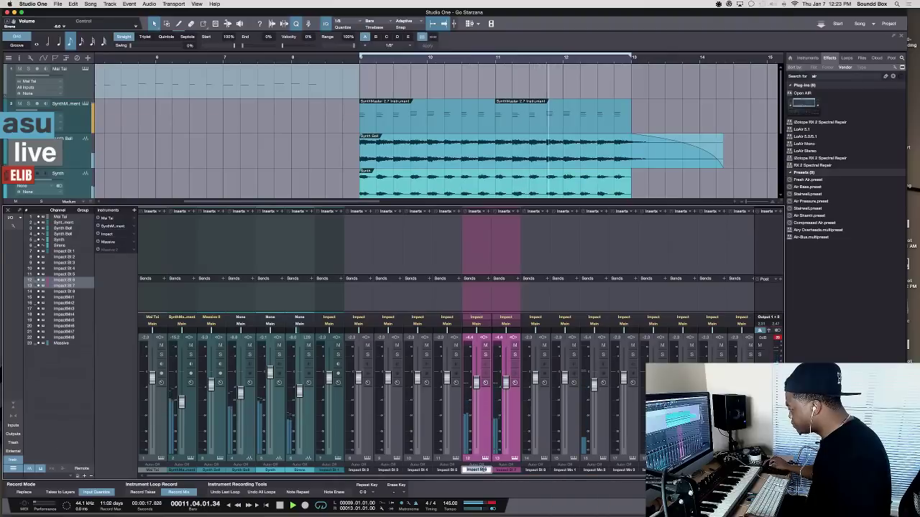
type("SNARE")
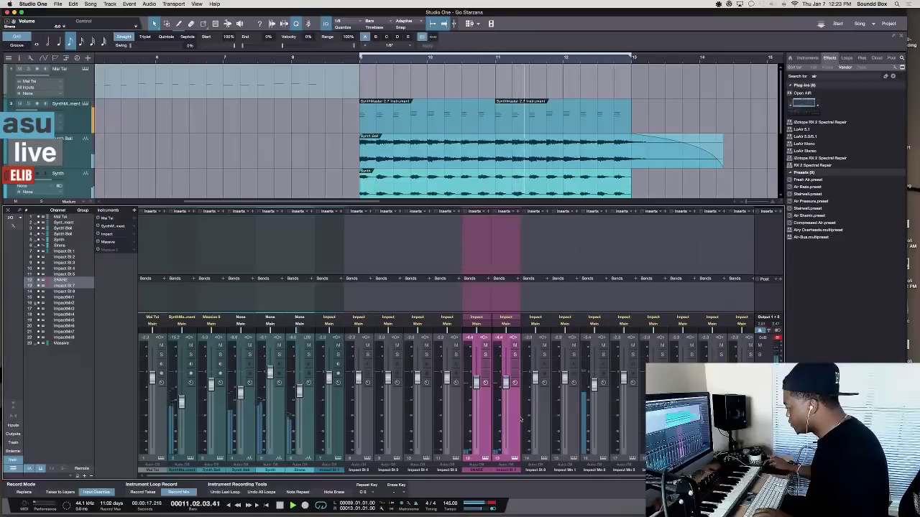
- Solo the two magenta drum channels to identify which sound each one carries
left_click(514, 355)
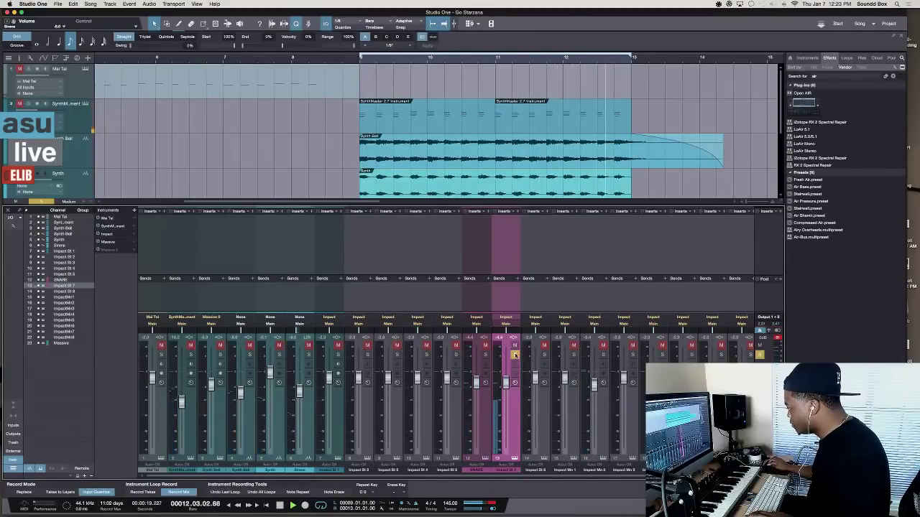
left_click(514, 355)
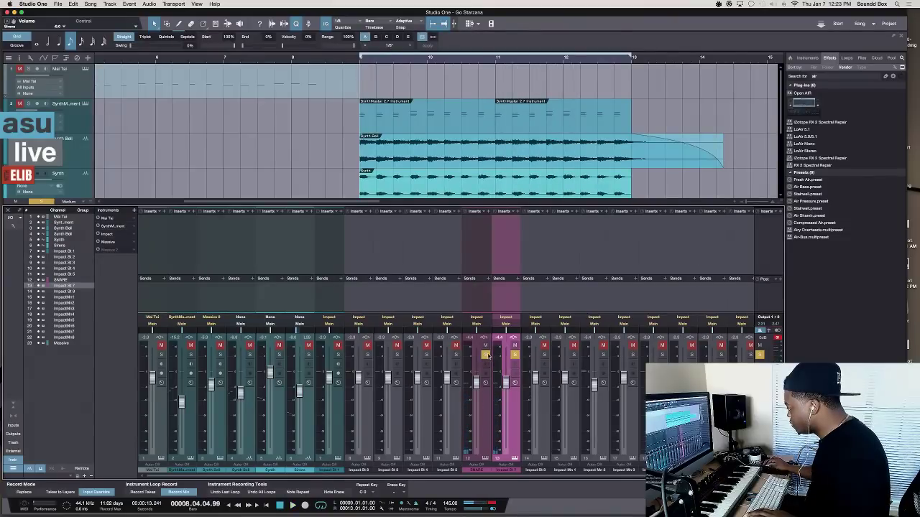
key("s")
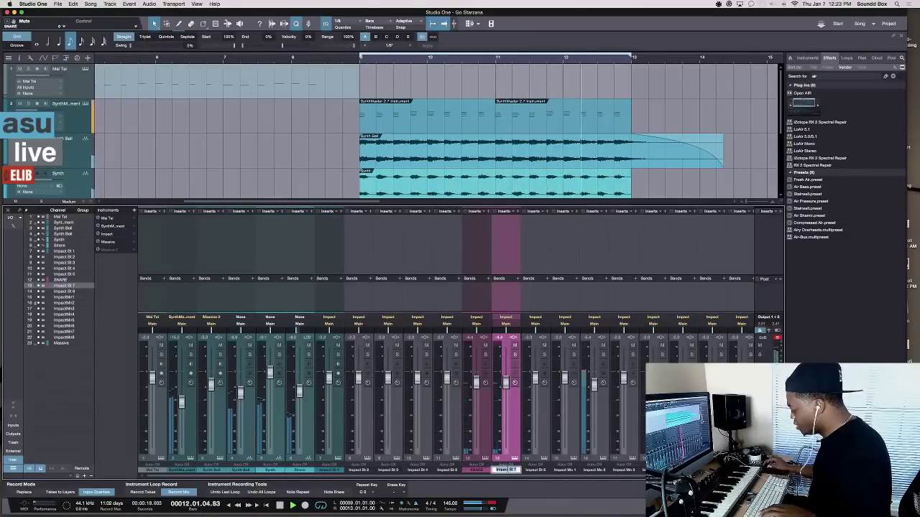
- Rename the Impact St 7 channel as SNR and the SNARE channel as CLP
left_click(480, 470)
double_click(480, 470)
type("CLP")
key("Return")
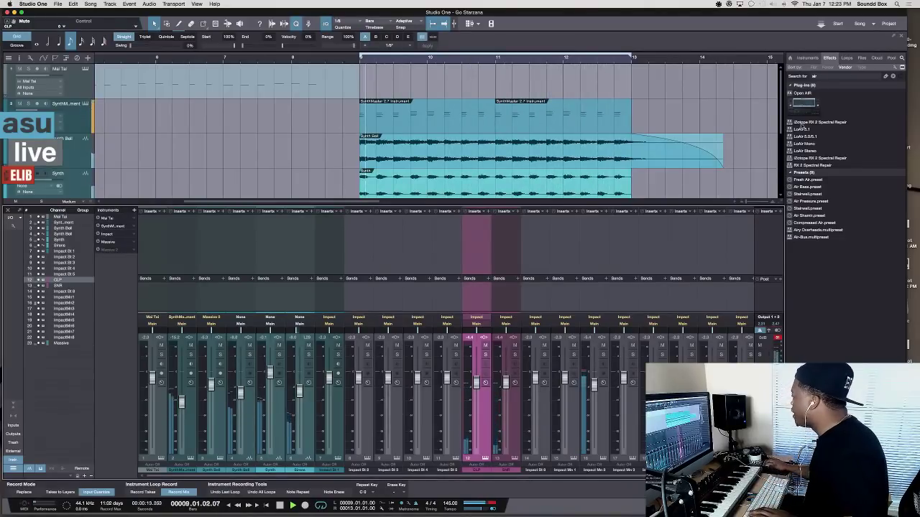
- Add the Open AIR reverb as a send effect on the CLP channel
left_click_drag(803, 109, 478, 300)
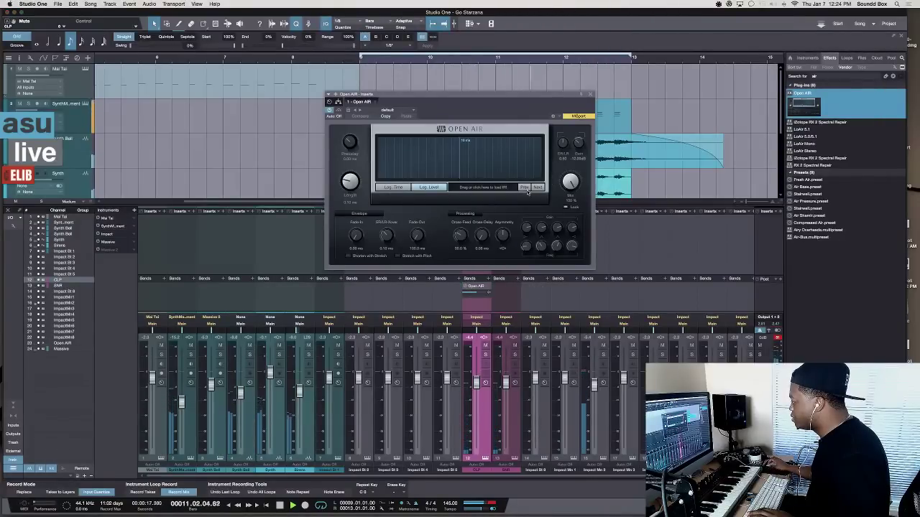
- Load the Beebox Slapz effects preset into the CLP channel's Open AIR reverb and close the reverb
left_click(474, 190)
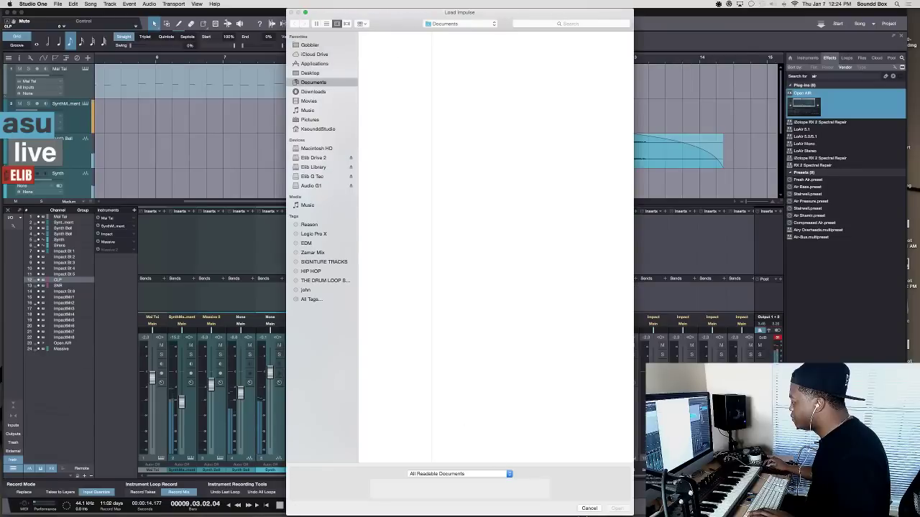
left_click(589, 509)
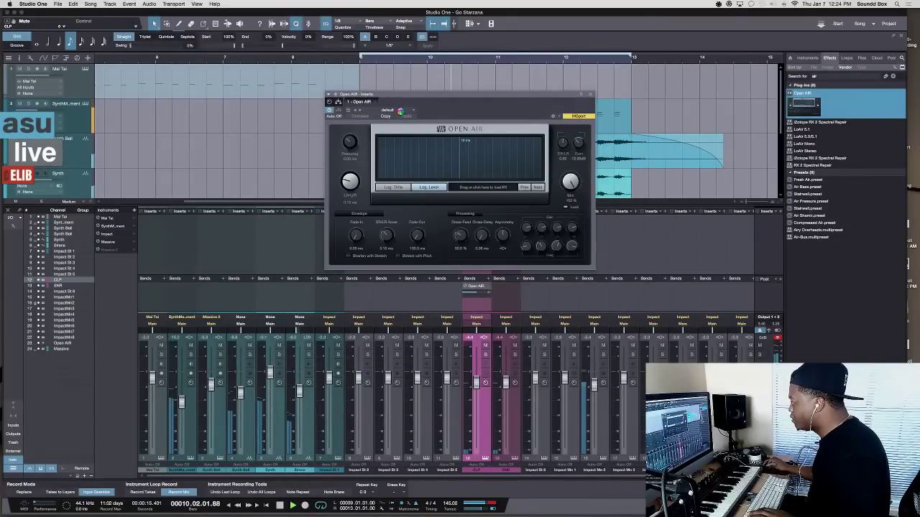
left_click(391, 111)
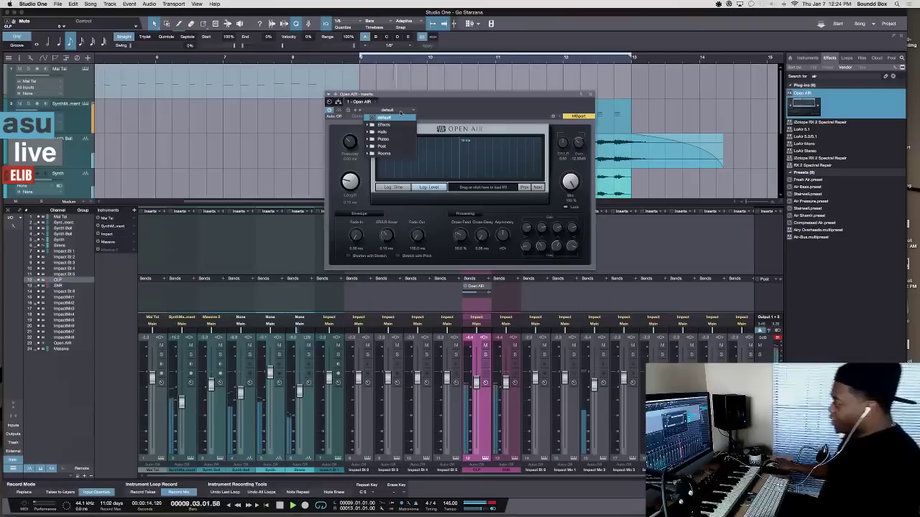
left_click(381, 124)
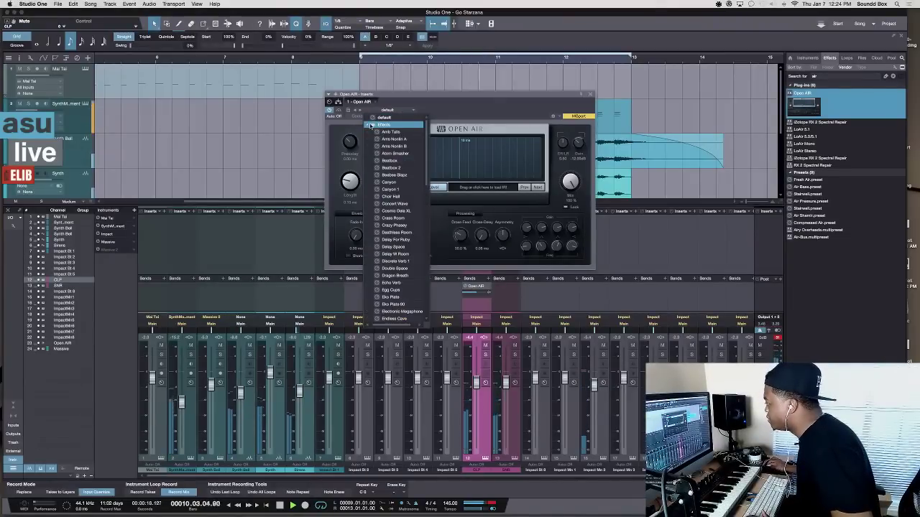
left_click(402, 176)
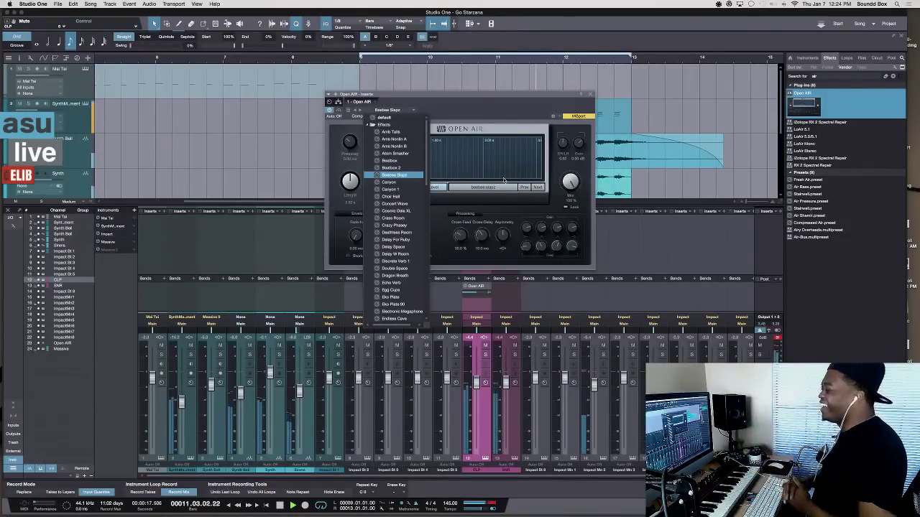
left_click(590, 99)
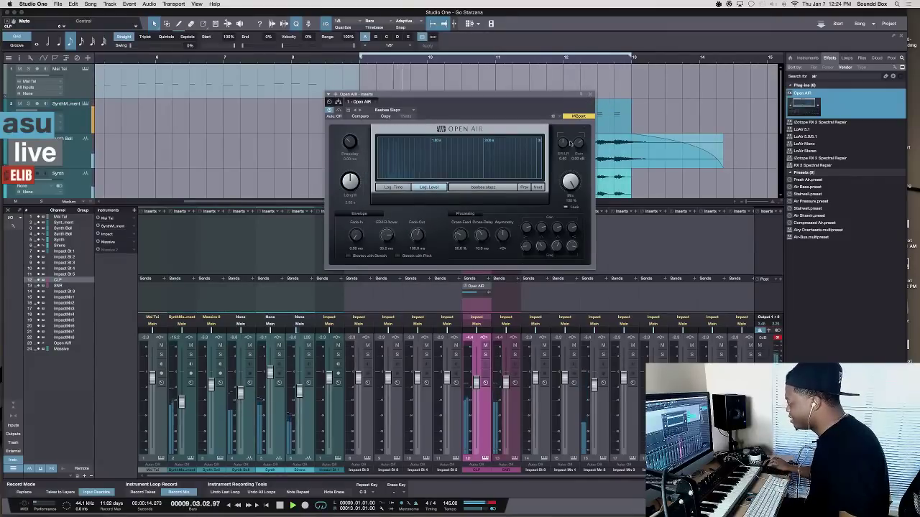
left_click(591, 96)
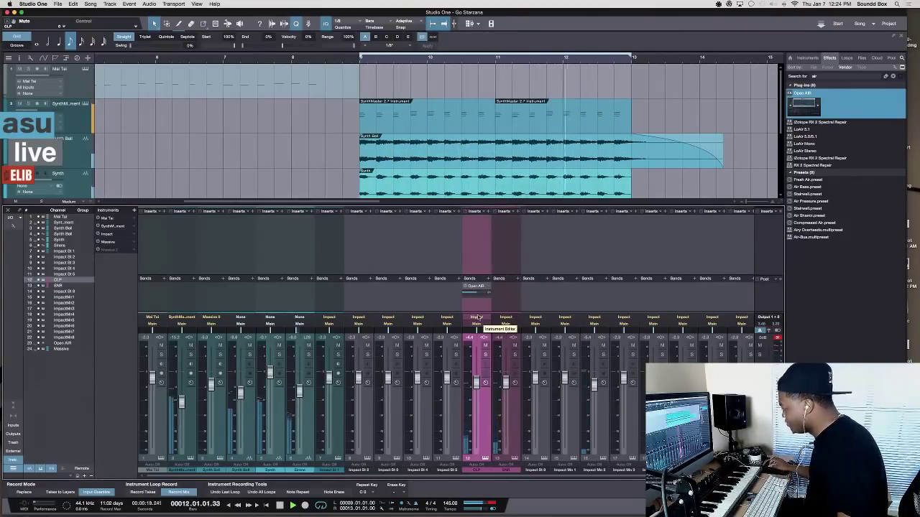
- Rename the Open AIR effect channel as FireCracker and adjust the CLP channel's send level to it
scroll(478, 322, "right", 3)
scroll(478, 317, "right", 1)
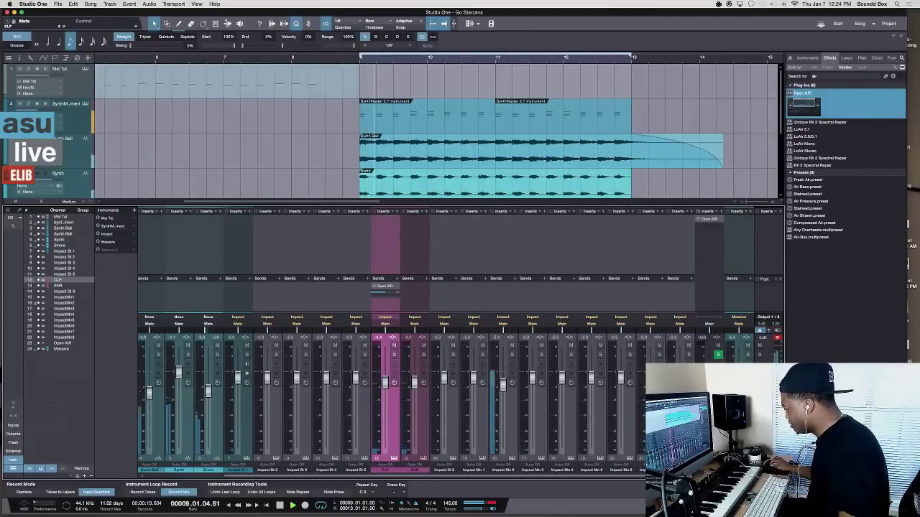
left_click(711, 245)
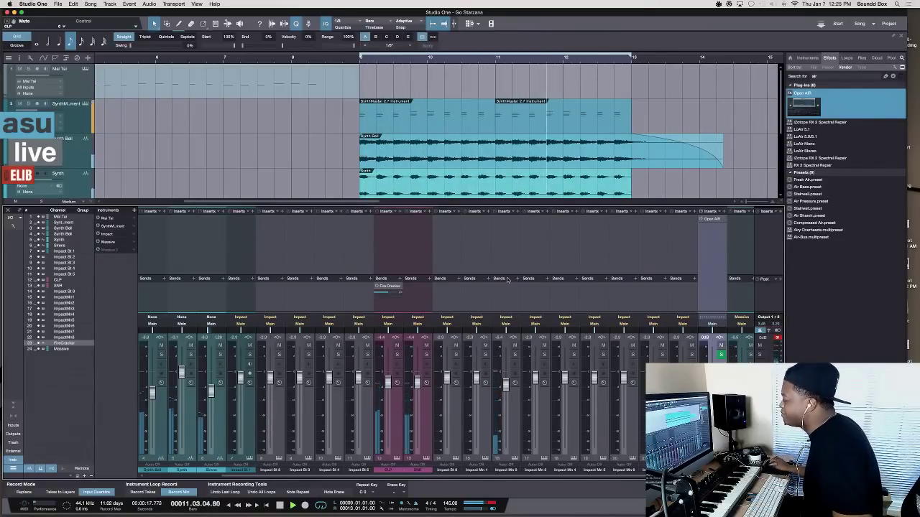
mouse_move(383, 294)
left_click_drag(384, 294, 389, 311)
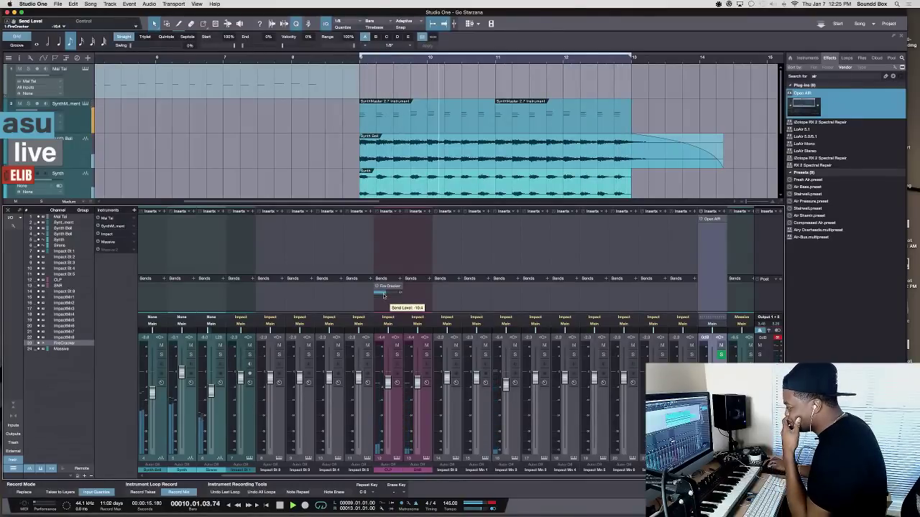
mouse_move(384, 295)
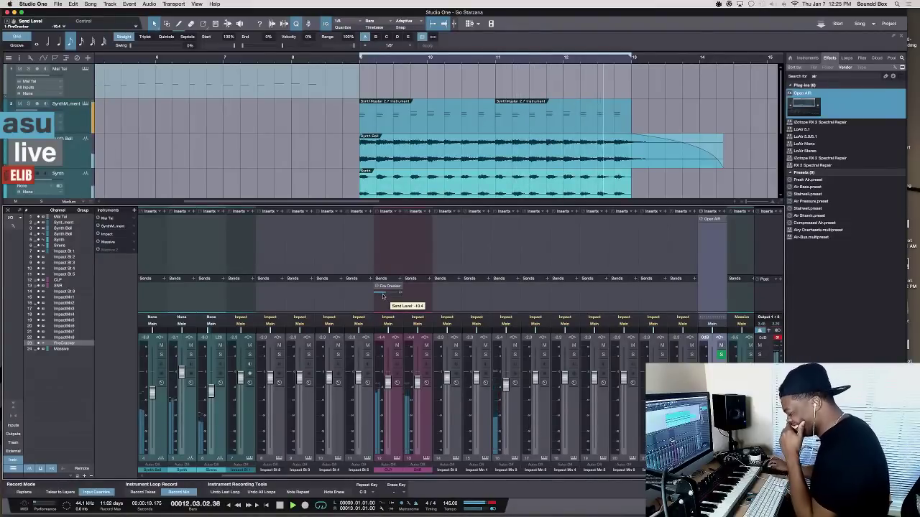
- Add a second Open AIR reverb as a send effect on the SNR channel
left_click(421, 288)
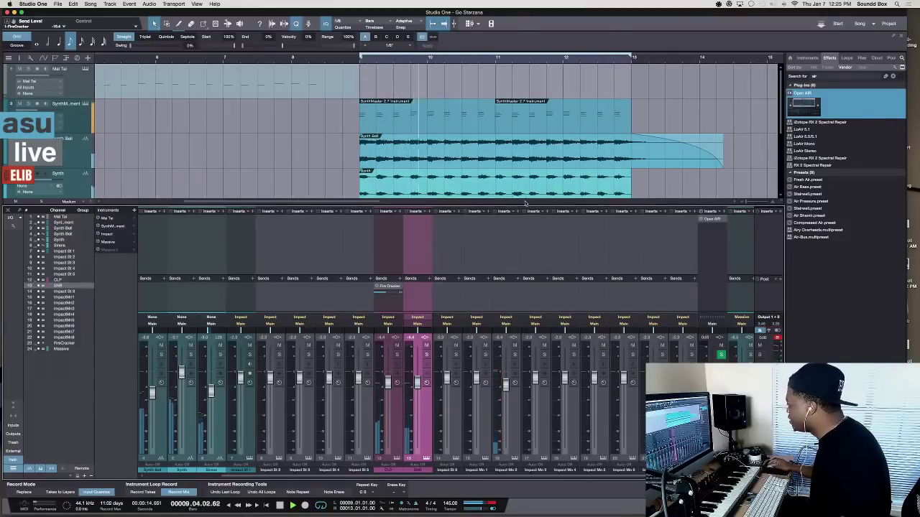
scroll(535, 108, "down", 2)
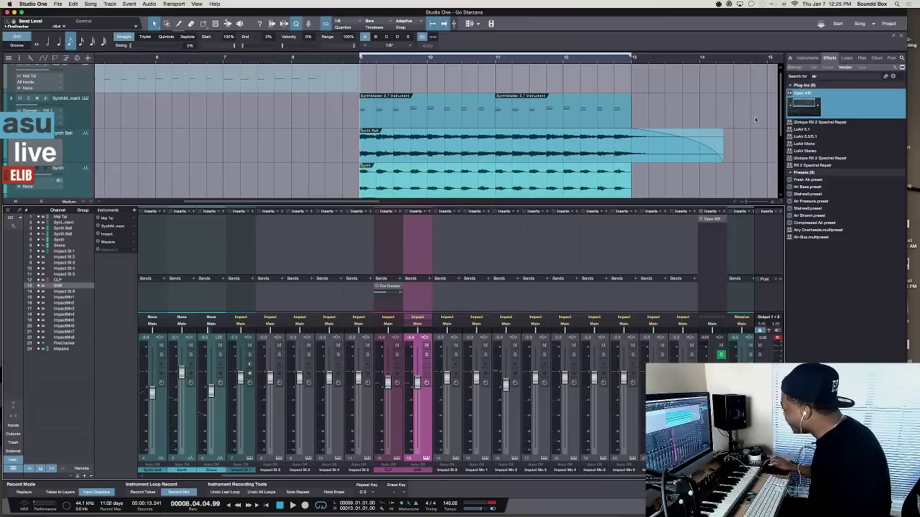
left_click_drag(810, 105, 421, 291)
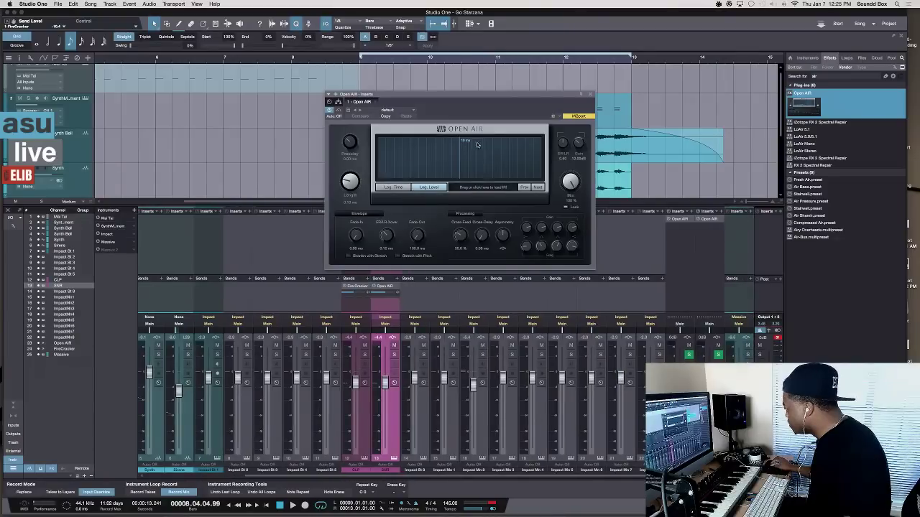
- Audition the medium hall presets Bright Hall, Cathedral and Throne Room in the SNR channel's reverb and load Chapel XL
left_click(396, 112)
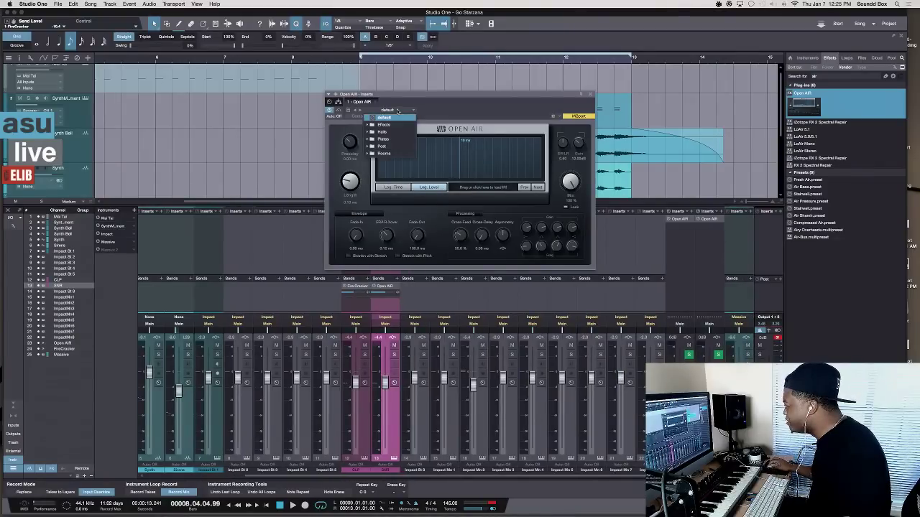
left_click(368, 133)
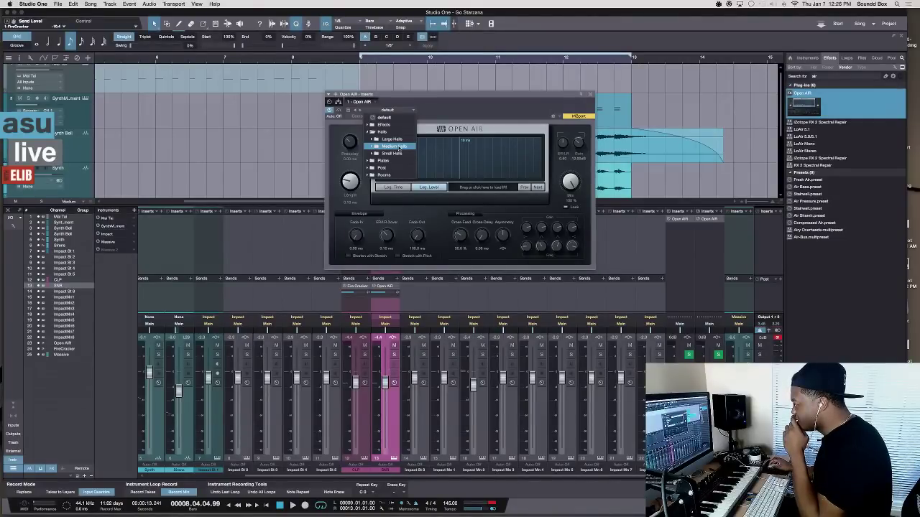
left_click(373, 146)
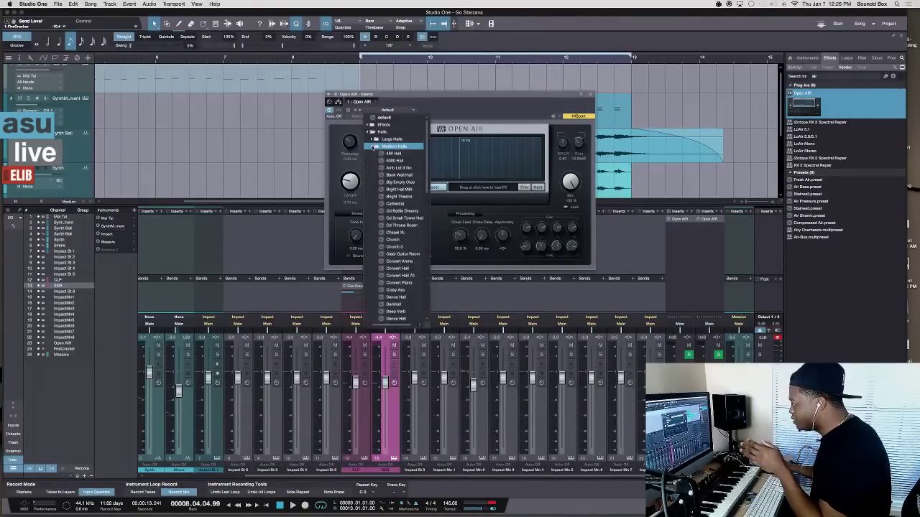
left_click(411, 191)
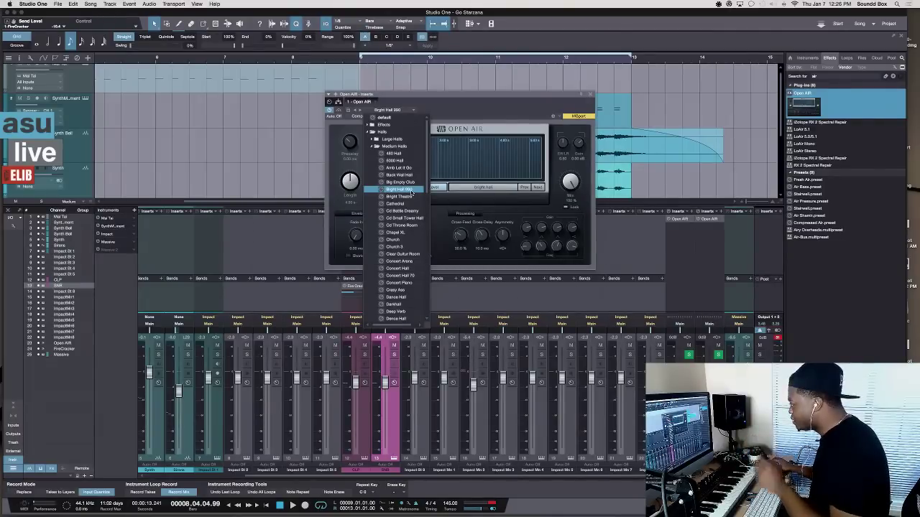
left_click(456, 207)
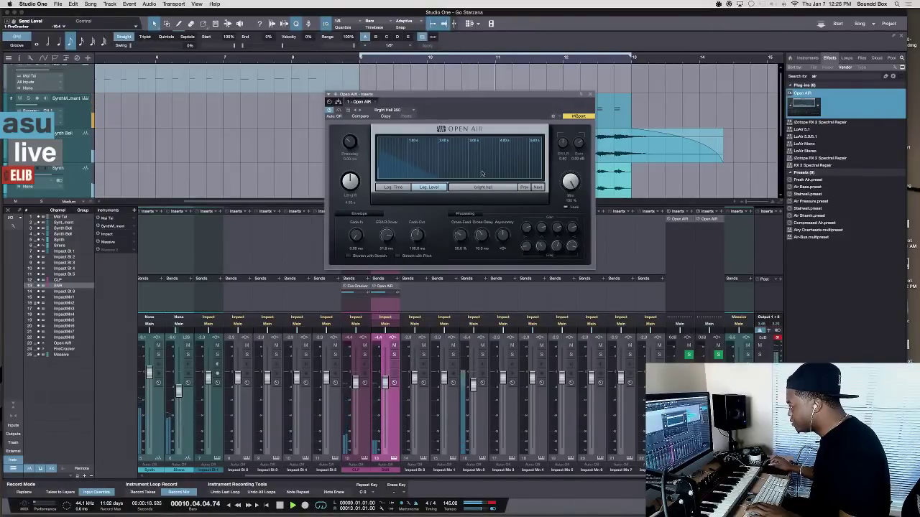
left_click(388, 110)
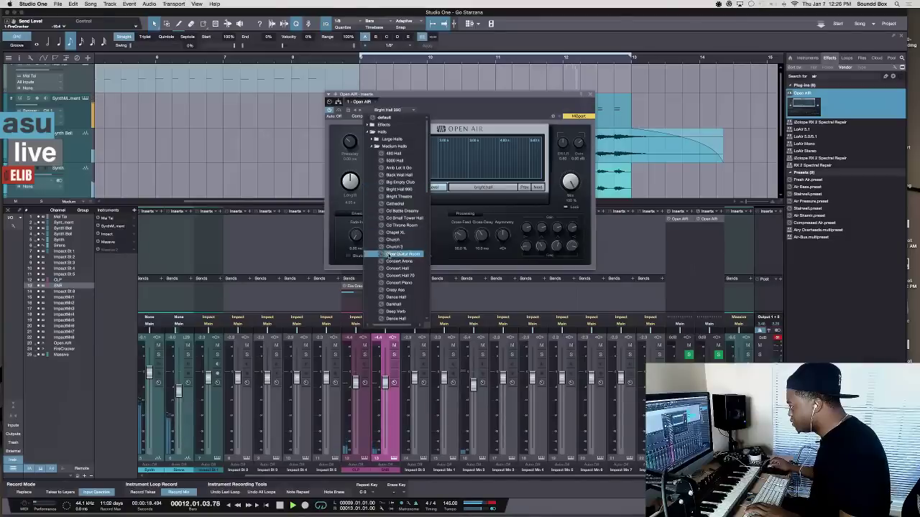
left_click(395, 205)
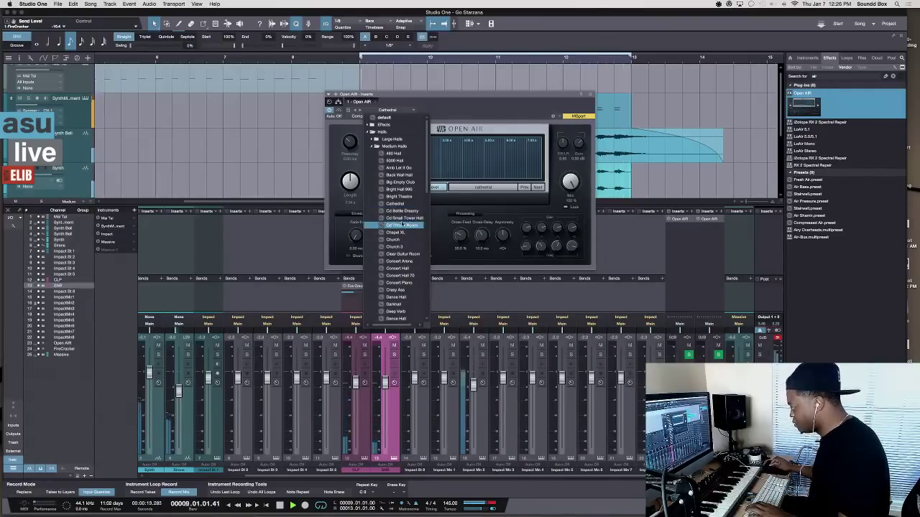
left_click(406, 224)
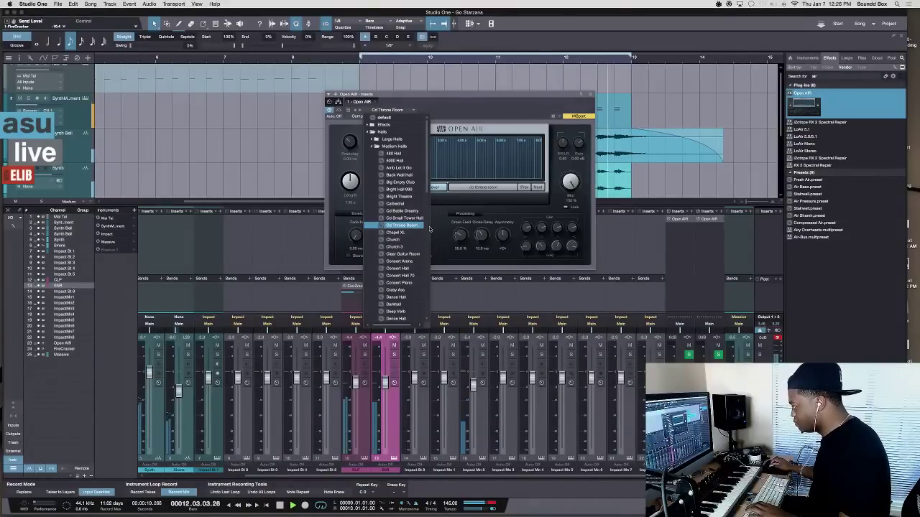
left_click(413, 234)
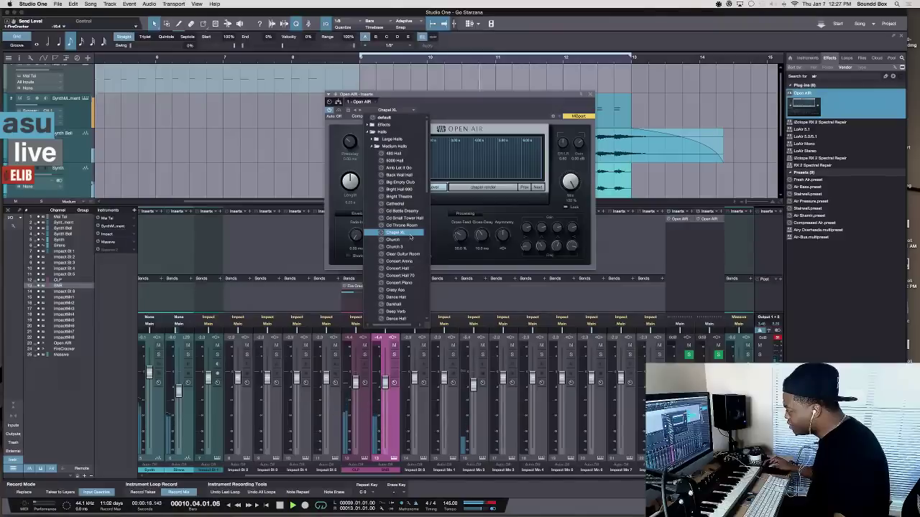
left_click(505, 214)
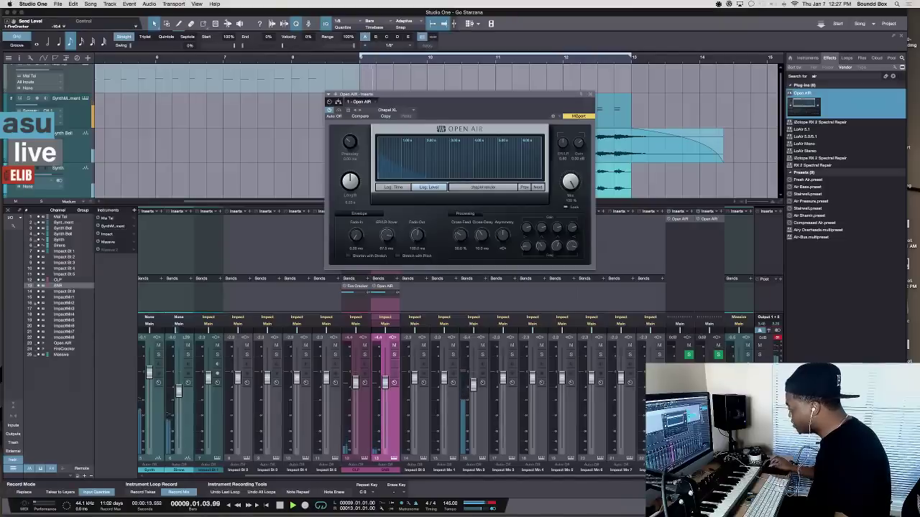
- Solo the reverb return channels briefly, lower the Open AIR channel's volume slightly and close the reverb
left_click(718, 354)
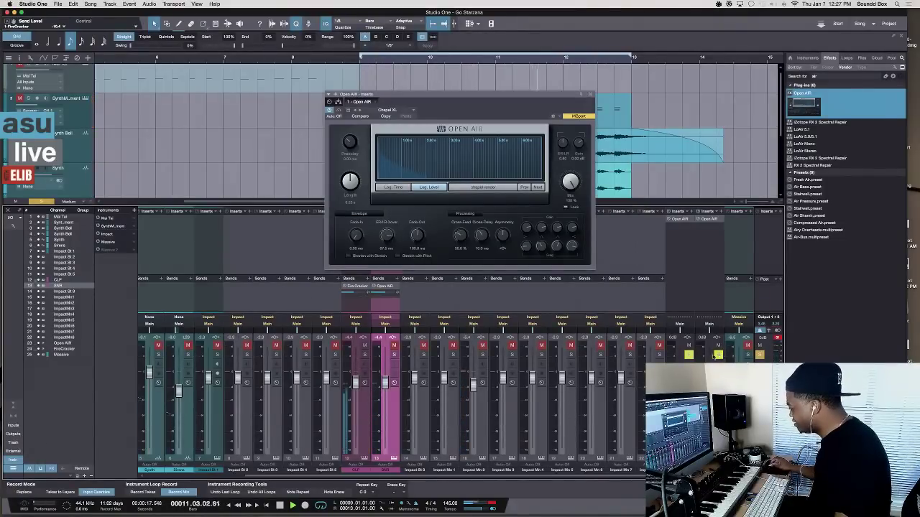
left_click(718, 354)
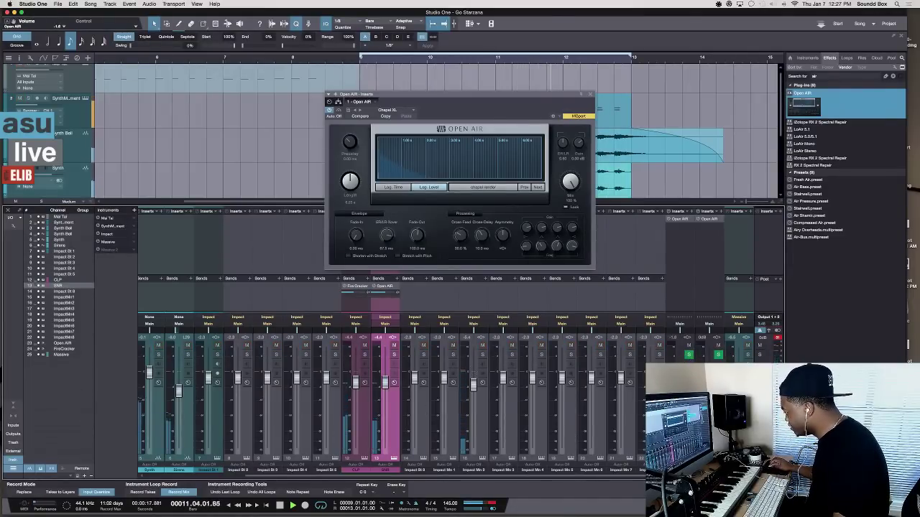
left_click(590, 94)
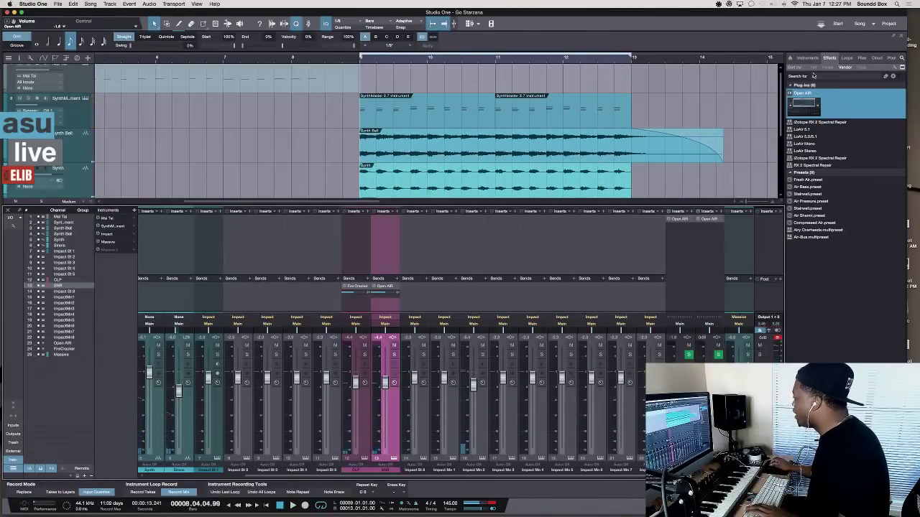
- Search the effects for "comp" and insert the Compressor on the SNR channel
left_click(808, 58)
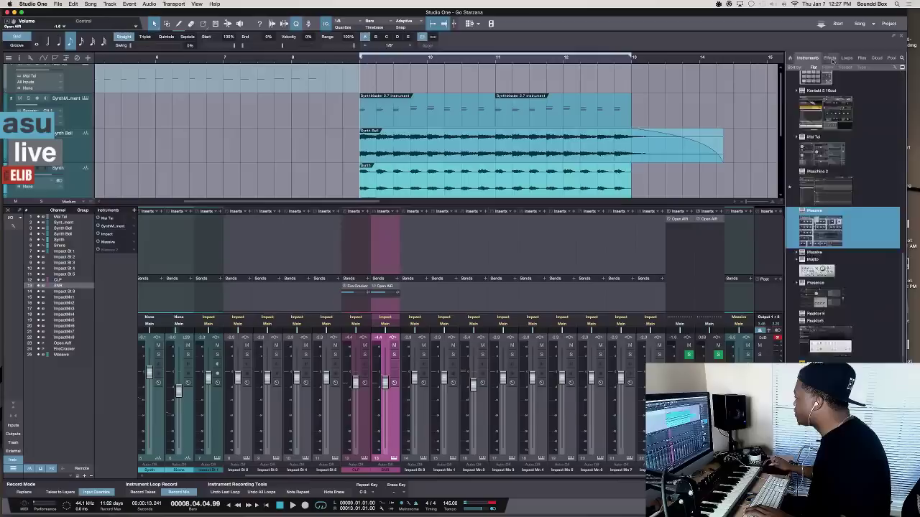
left_click(830, 58)
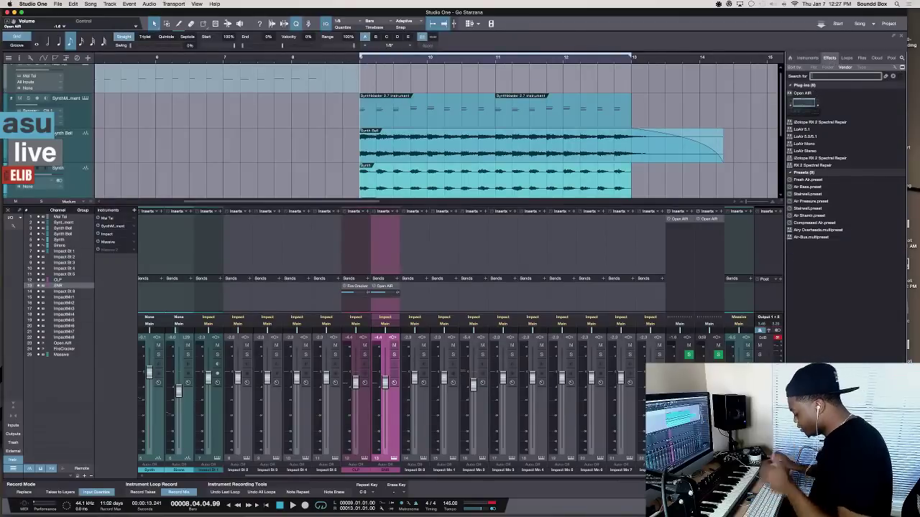
key("BackSpace")
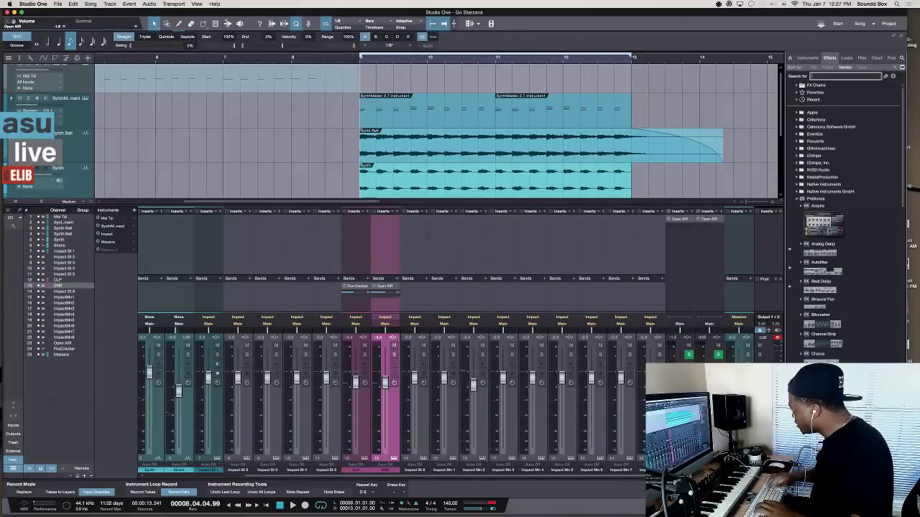
double_click(816, 86)
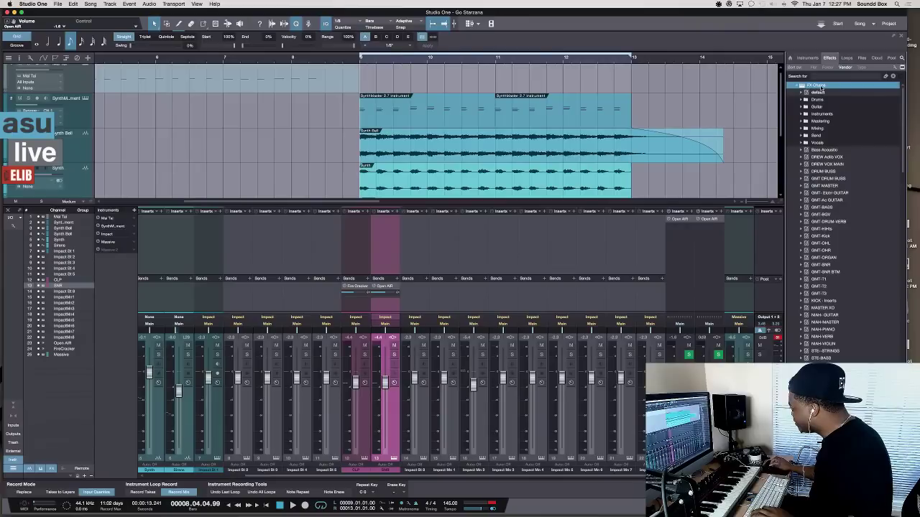
double_click(817, 86)
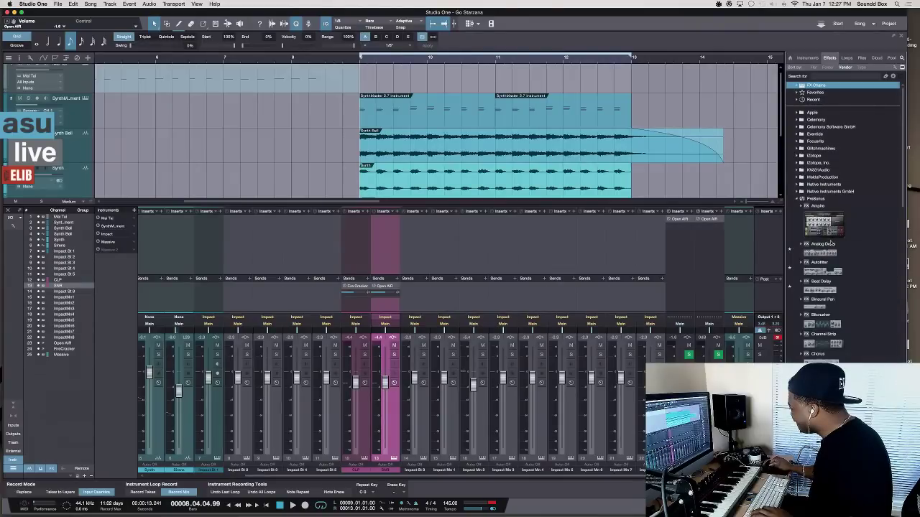
type("comp")
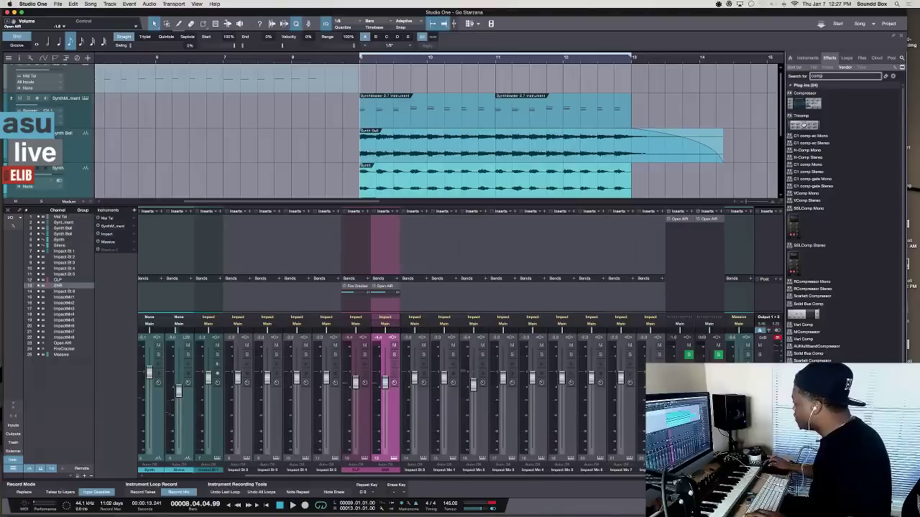
left_click_drag(822, 105, 384, 227)
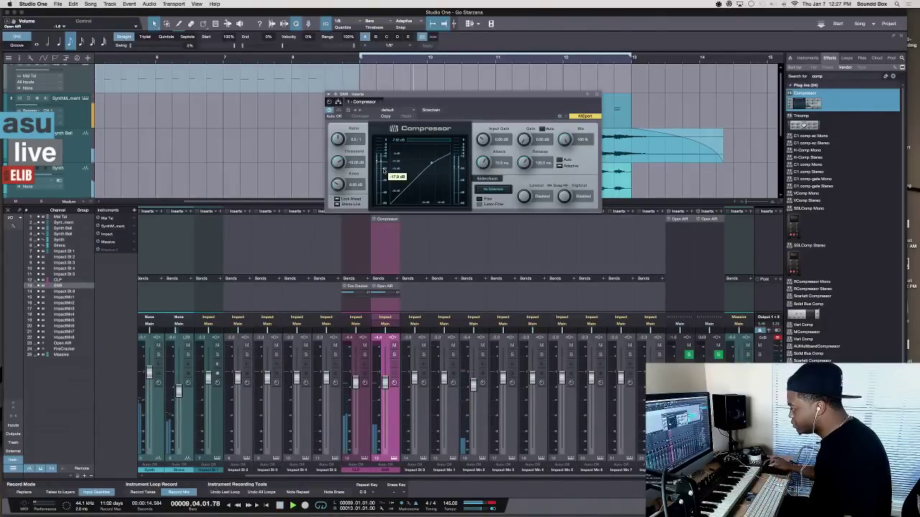
- Set the SNR compressor's threshold to about -10 dB, raise its ratio and attack, and add about 4.7 dB of makeup gain
left_click_drag(337, 162, 338, 151)
left_click_drag(482, 161, 480, 143)
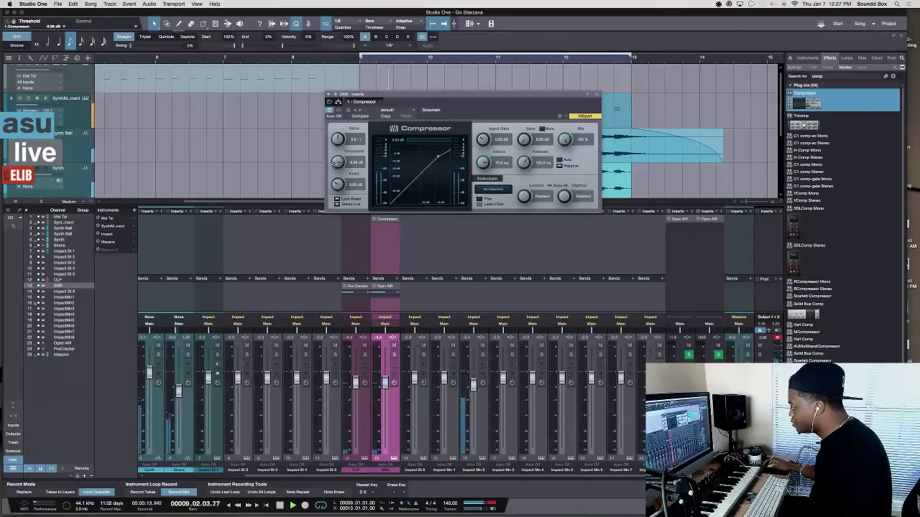
left_click_drag(338, 159, 338, 163)
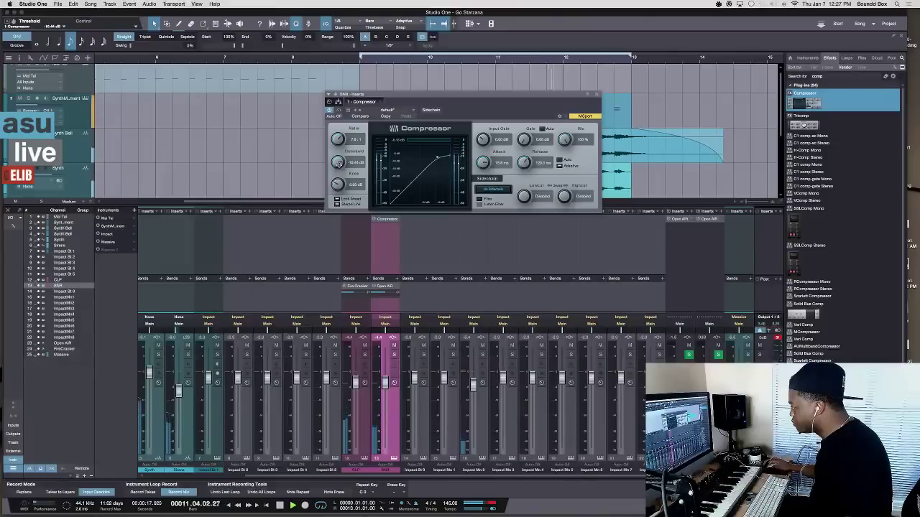
left_click_drag(523, 130, 522, 128)
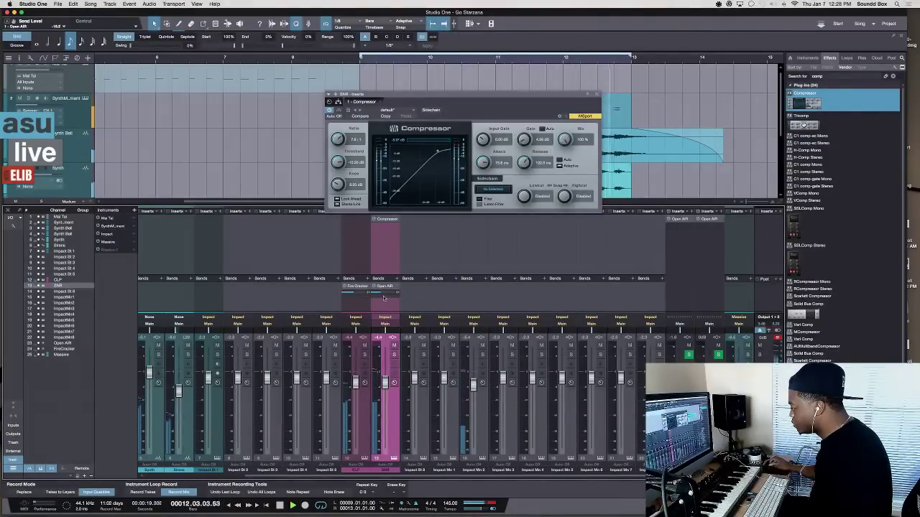
- Solo the SNR channel and refine its compressor to about -11.4 dB threshold, 7.44 dB gain and a release just under 100 ms
key("s")
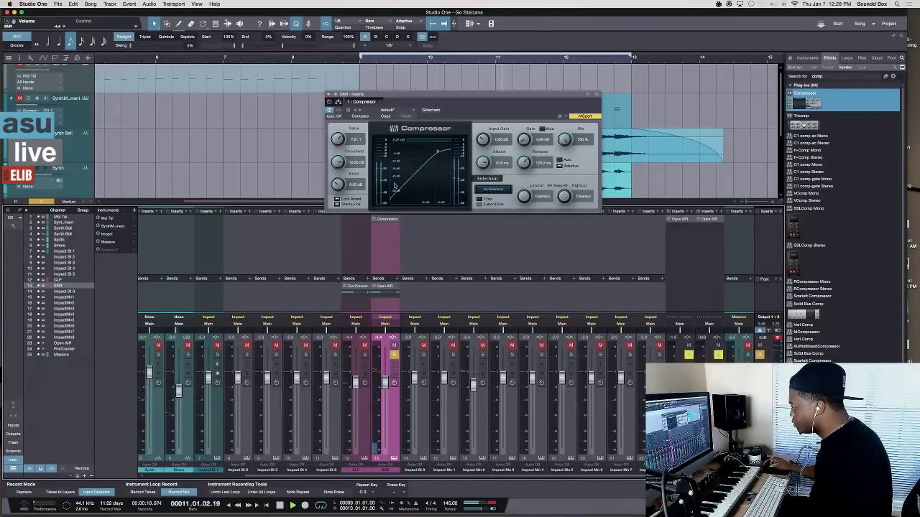
left_click_drag(345, 162, 340, 168)
scroll(338, 162, "up", 3)
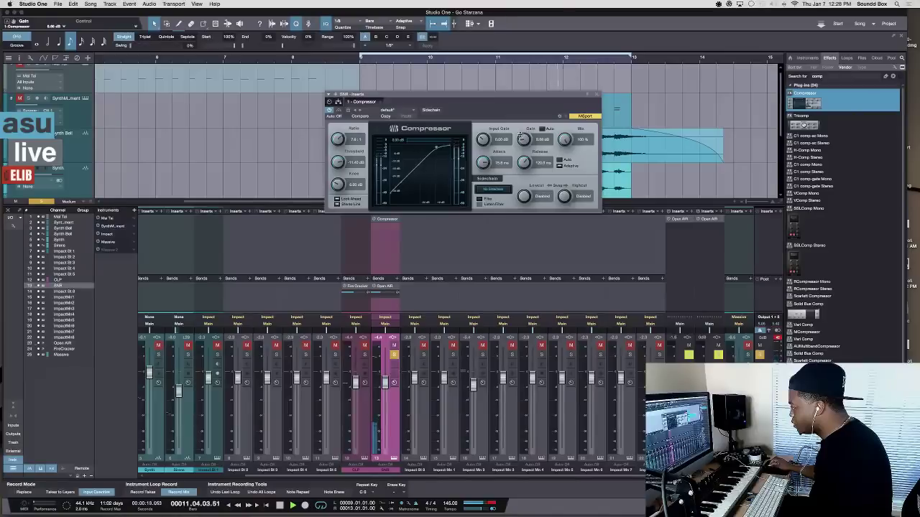
scroll(523, 139, "up", 2)
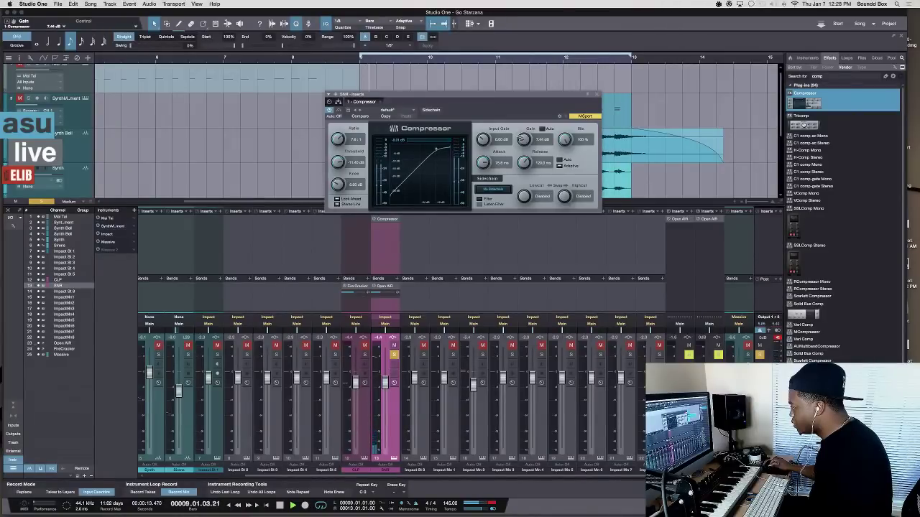
scroll(523, 162, "down", 2)
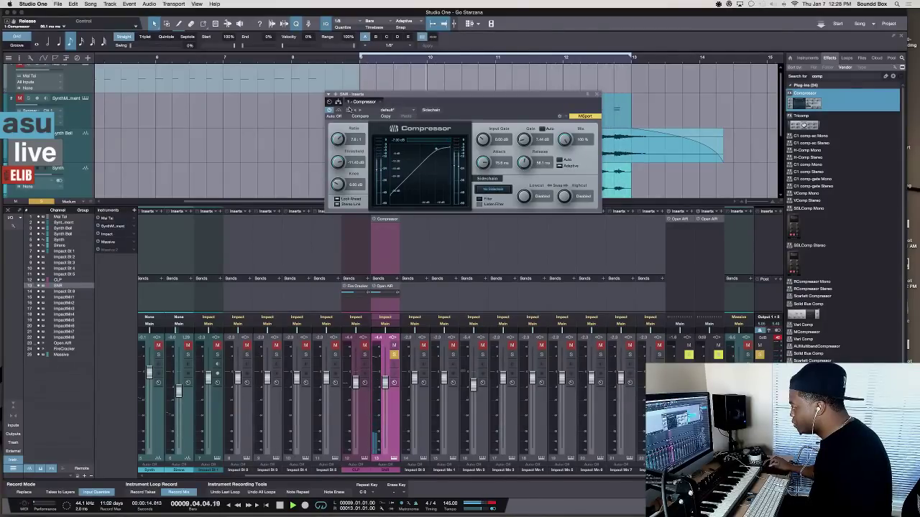
- Compare the snare with the compressor bypassed and active, close the effect window and replay the soloed loop
left_click(329, 112)
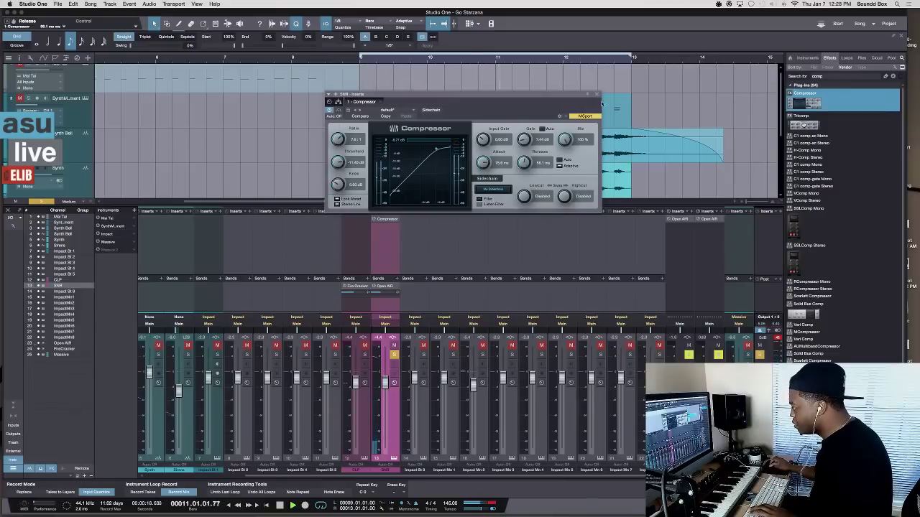
left_click(596, 94)
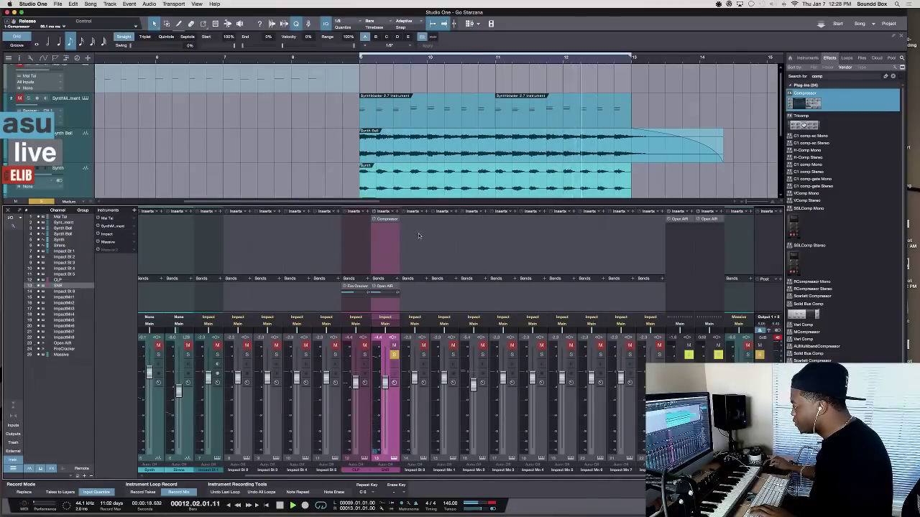
key("space")
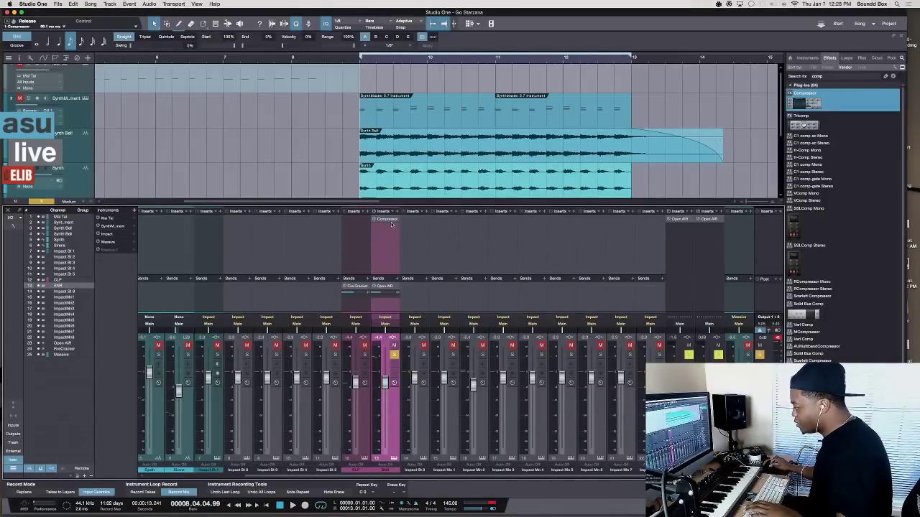
key("space")
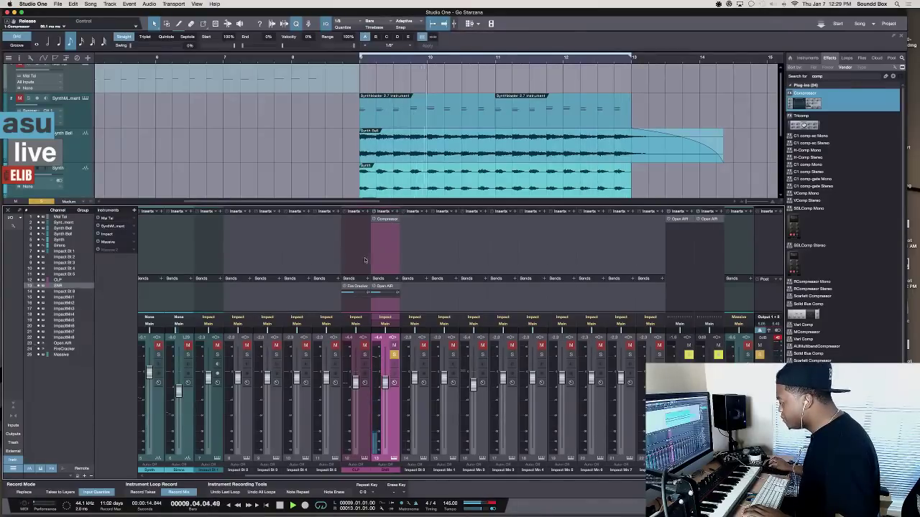
- Unsolo the SNR channel, listen to the compressed snare in the full mix and stop playback
left_click(394, 354)
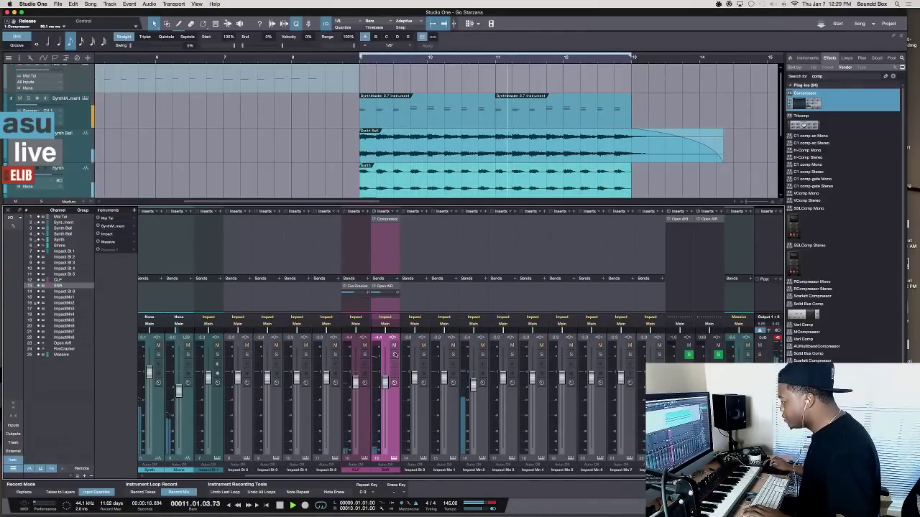
mouse_move(380, 380)
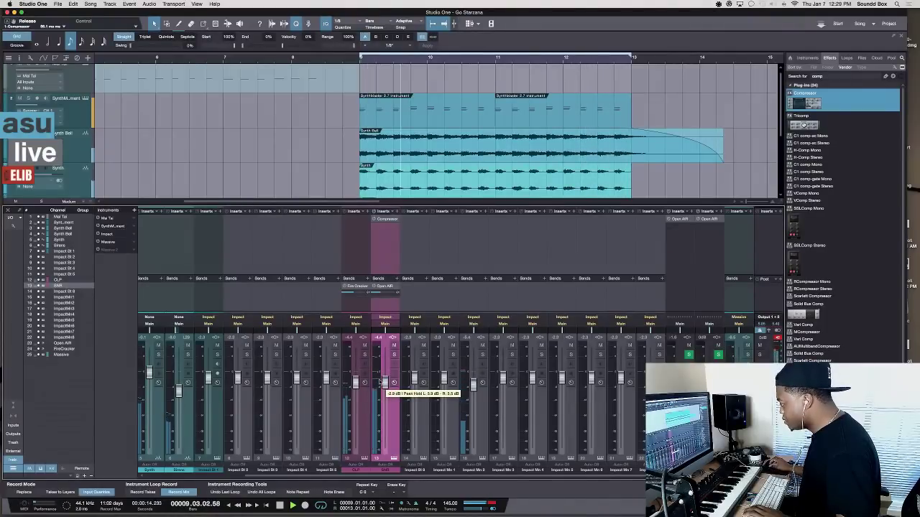
key("space")
- Hide the mixer to show the full arrangement and switch to OBS
key("F3")
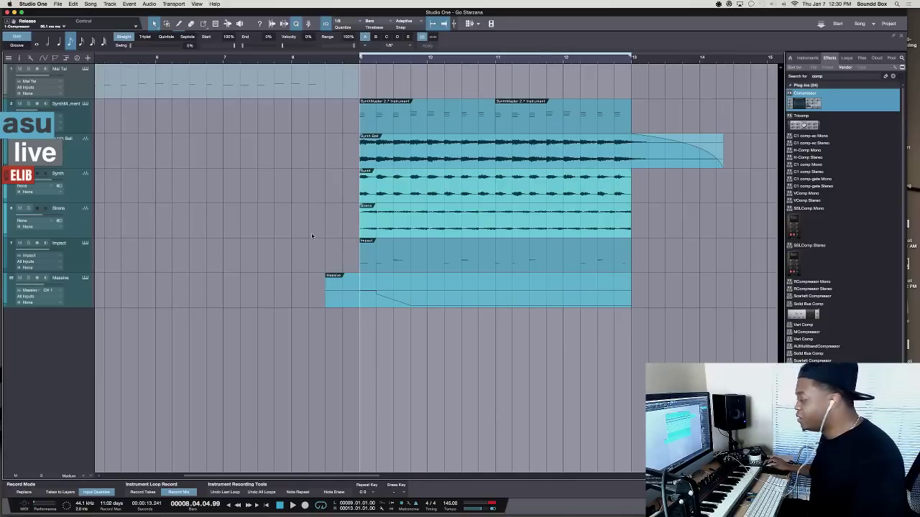
key("super+Tab")
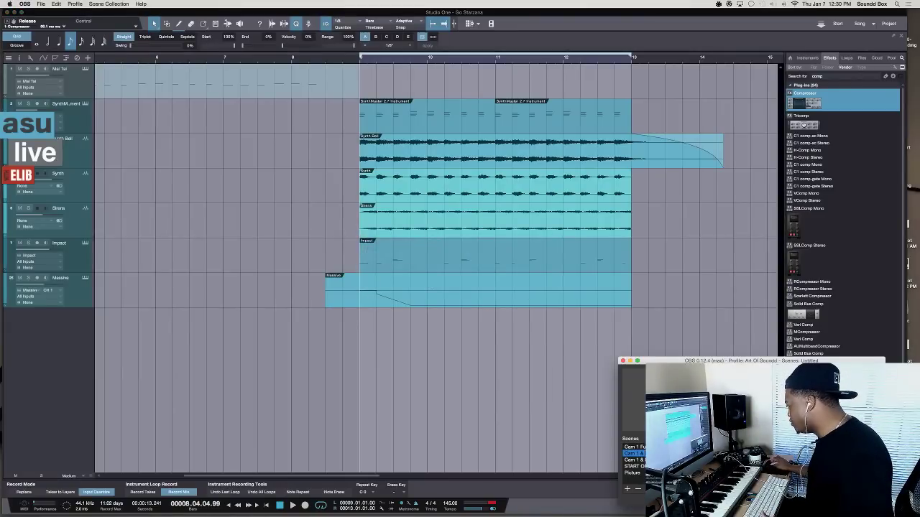